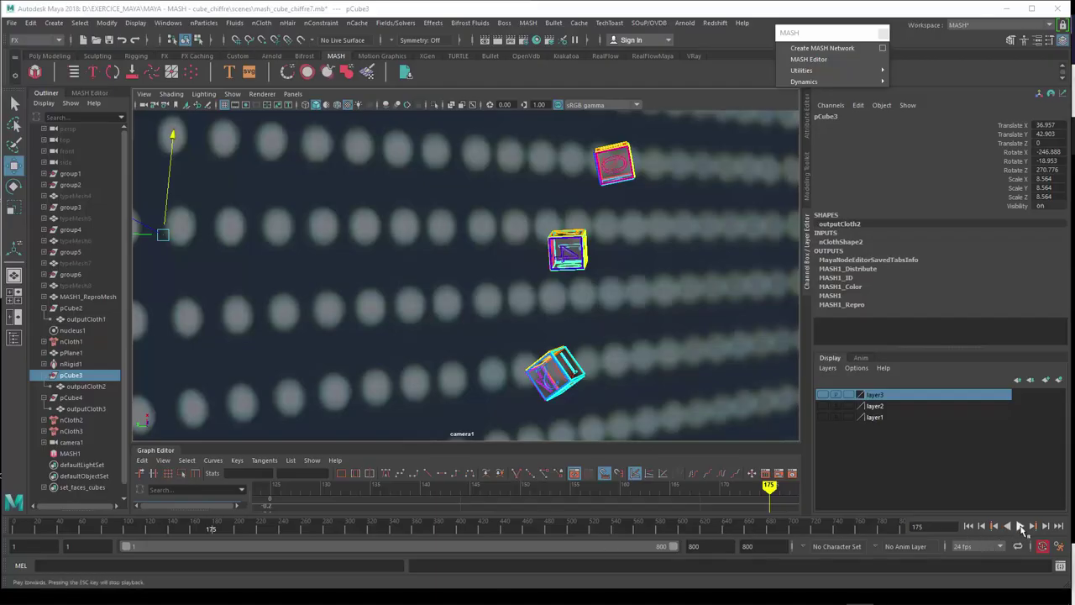
Step: Play the nCloth cube animation
left_click(1020, 526)
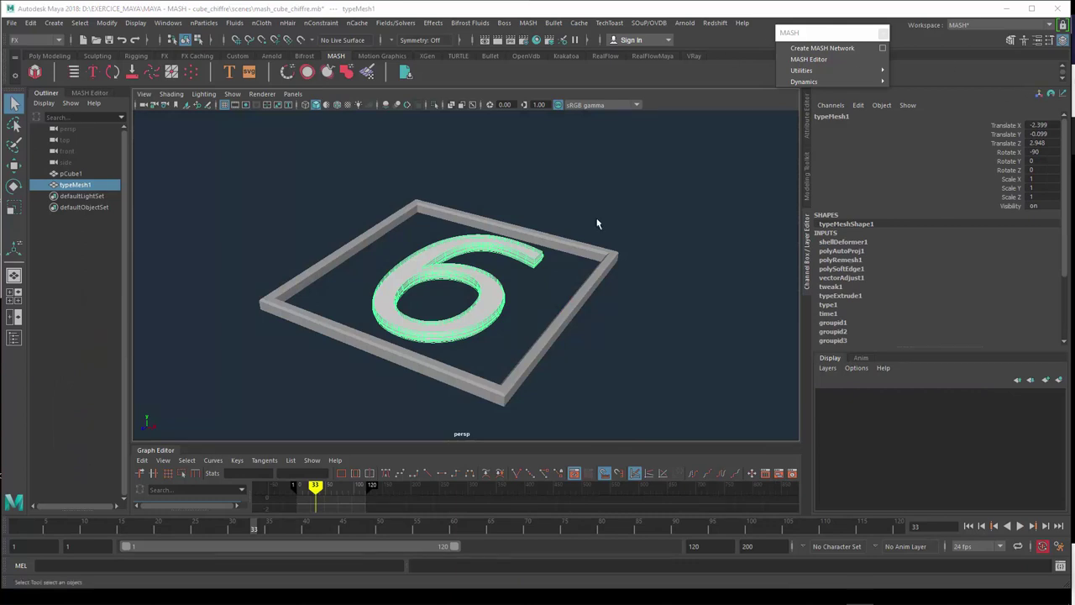
Step: Select the 3D Type digit 6 and show its typeMeshShape1 attributes in the Attribute Editor
left_click(76, 173)
mouse_move(329, 273)
left_mouse_down("alt")
mouse_move(368, 312)
mouse_move(289, 276)
mouse_move(356, 305)
mouse_move(367, 324)
left_mouse_up("alt")
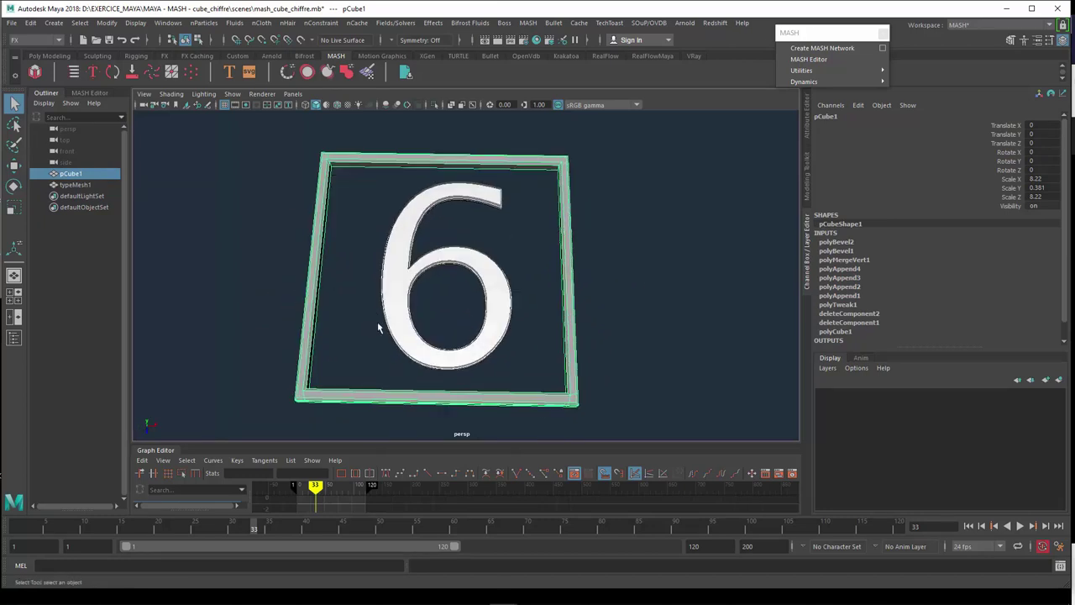
left_click(398, 303)
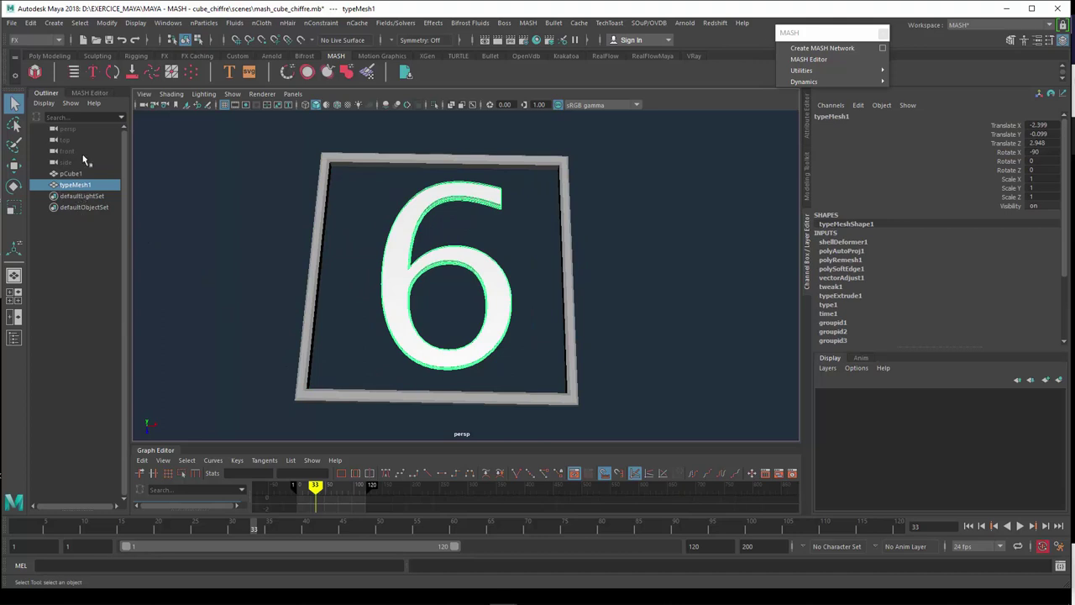
left_click(54, 23)
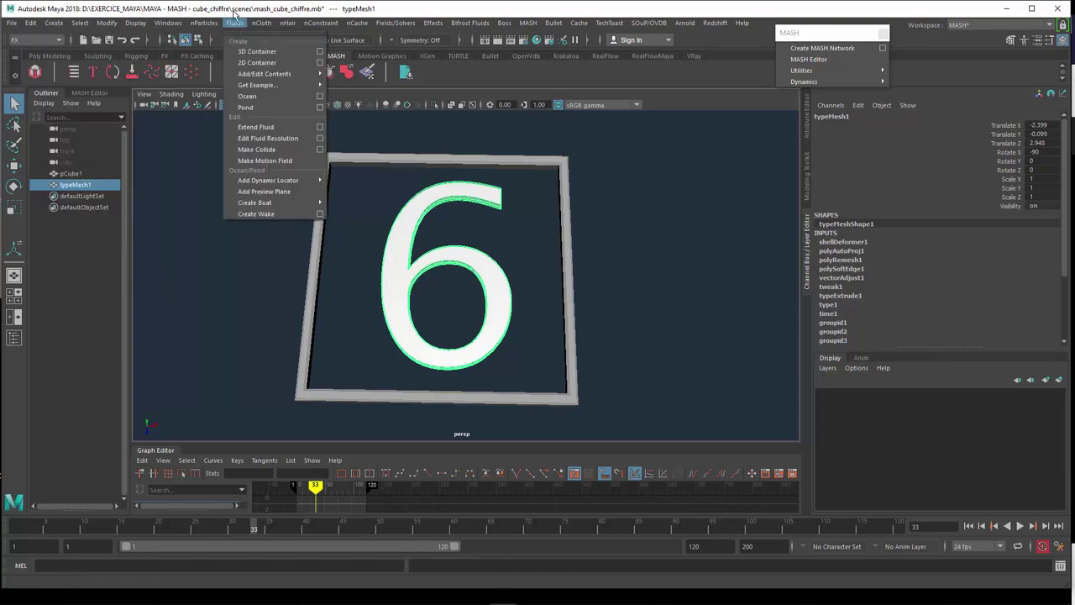
left_click(235, 10)
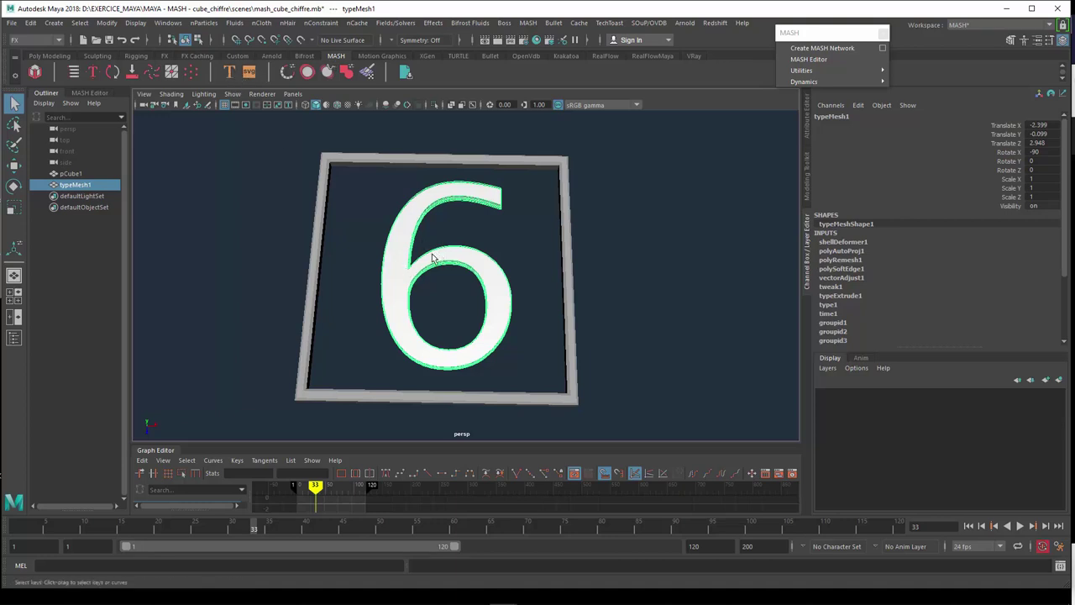
left_click(806, 128)
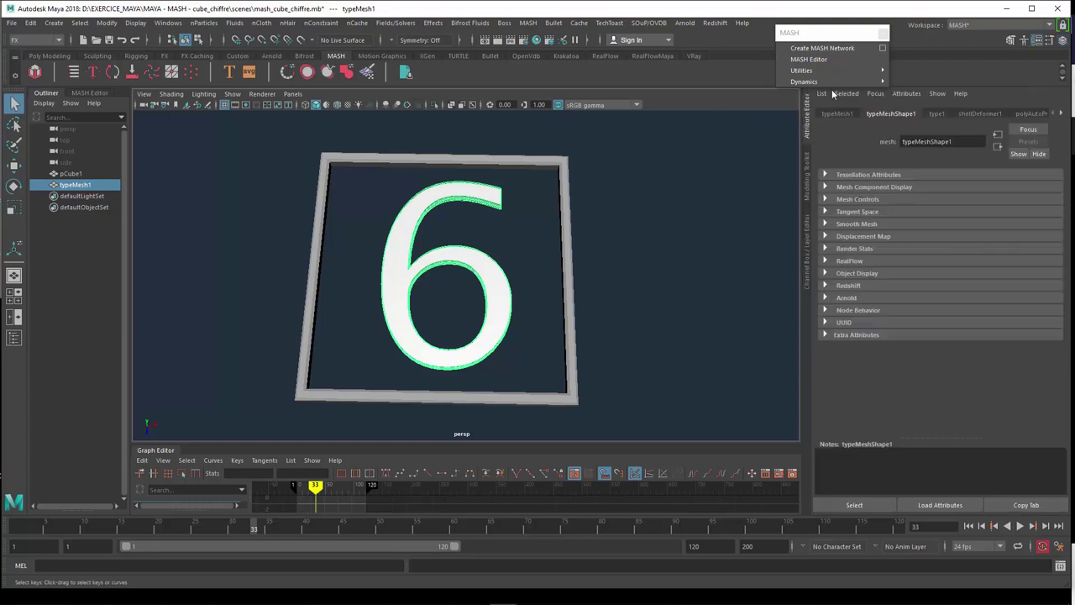
Step: Display the type1 node's Geometry settings, passing through its Text and Generator tabs
left_click_drag(851, 39, 838, 15)
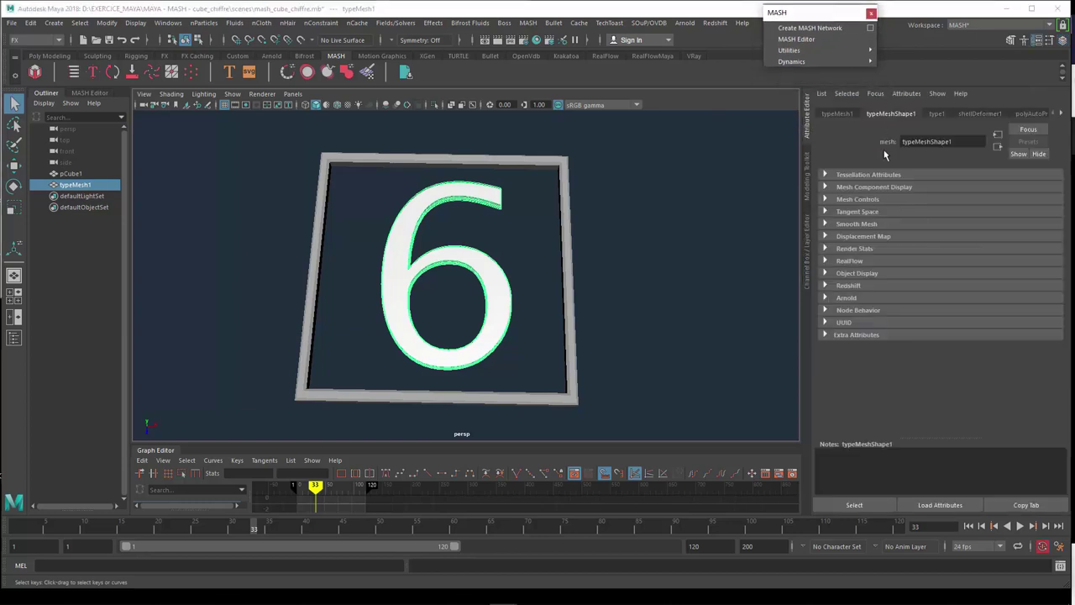
left_click(935, 114)
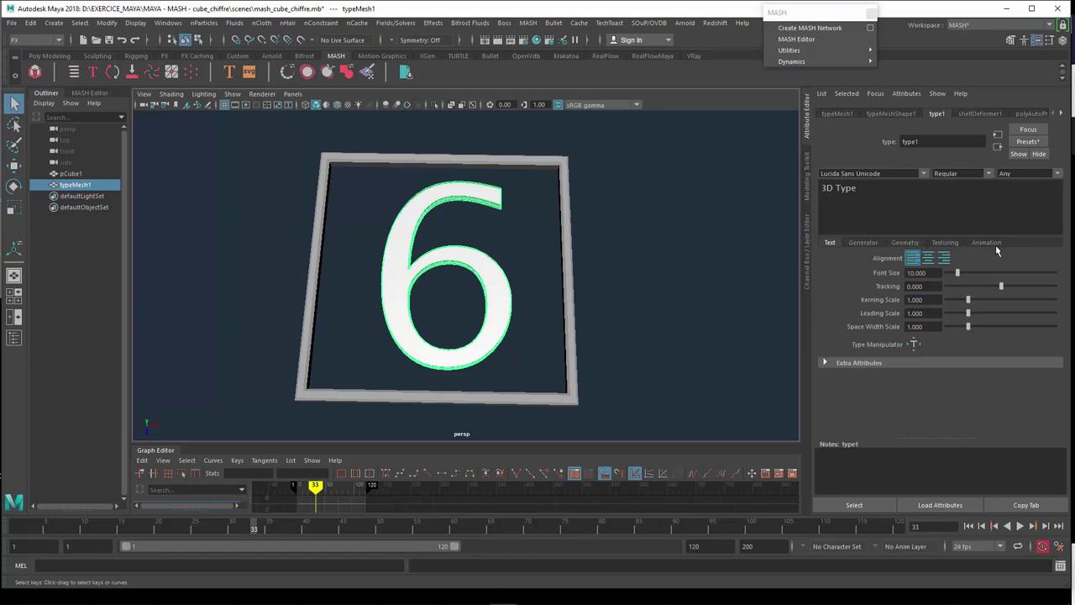
left_click(854, 244)
left_click(905, 244)
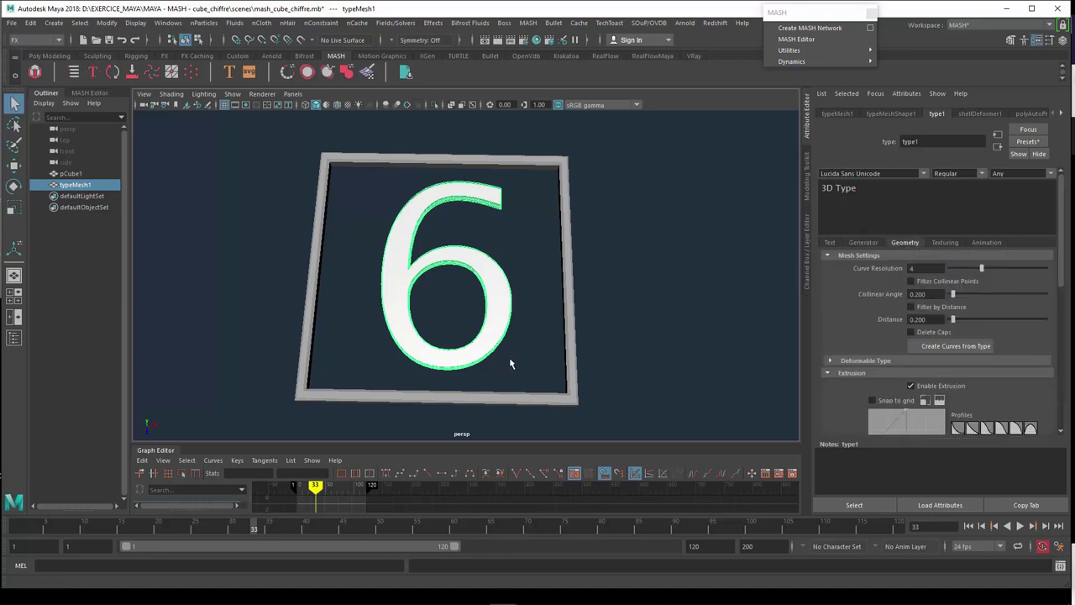
Step: Toggle extrusion off and back on, then add and drag a point on the extrusion profile curve
mouse_move(509, 363)
left_mouse_down("alt")
mouse_move(461, 313)
mouse_move(465, 336)
mouse_move(510, 355)
left_mouse_up("alt")
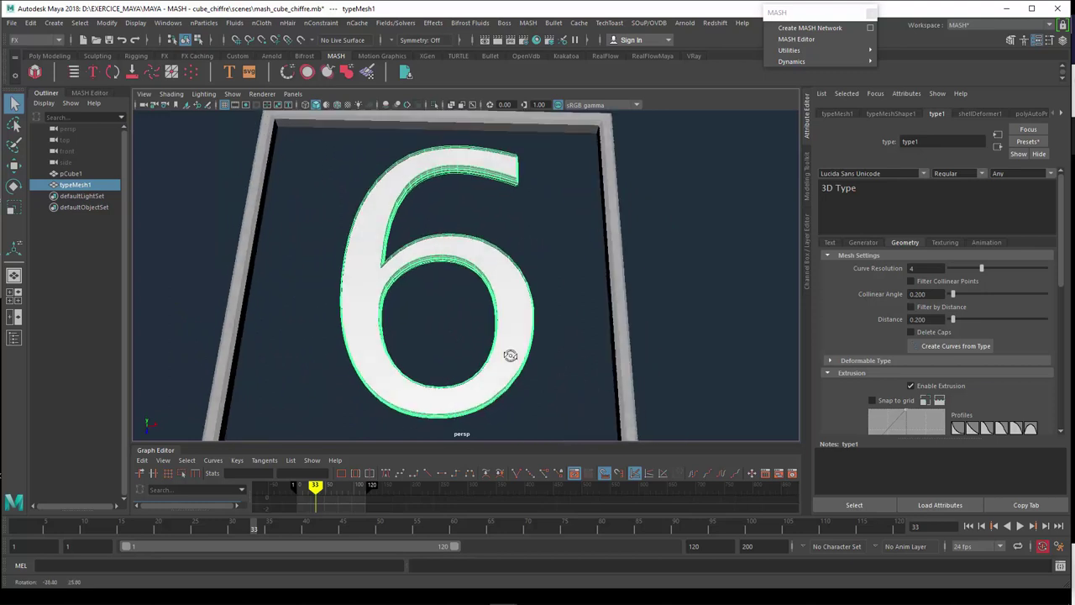
scroll(872, 329, "down", 1)
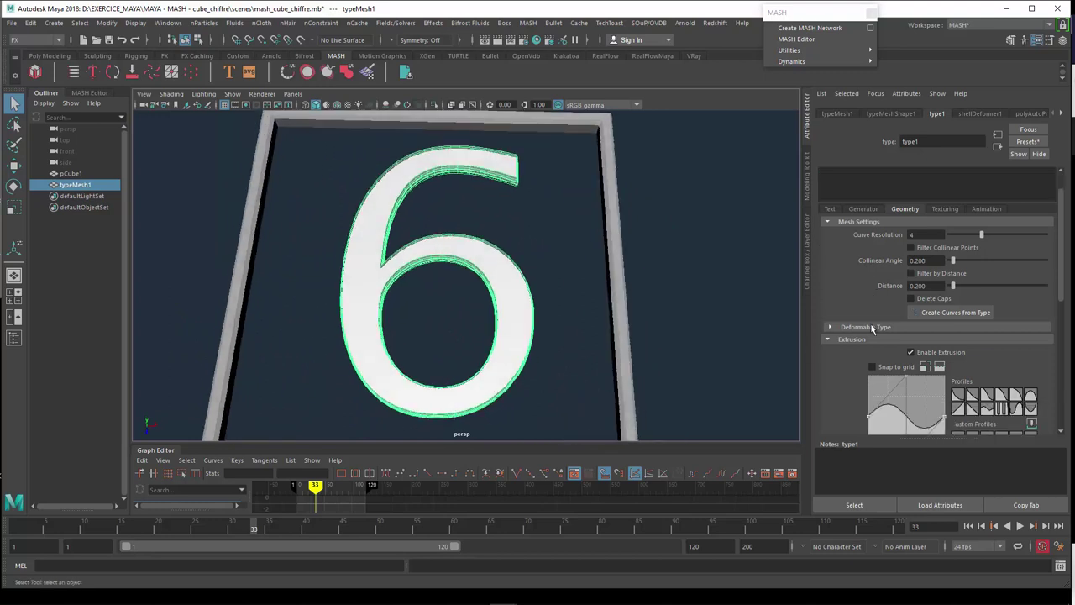
scroll(875, 334, "down", 2)
left_click(919, 288)
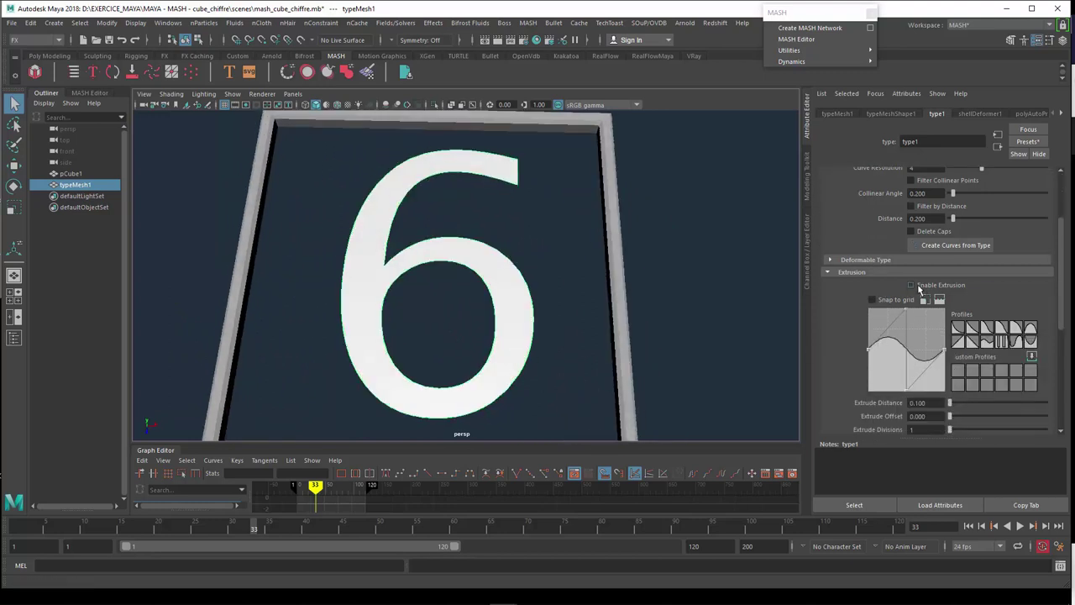
left_click(920, 289)
left_click(873, 380)
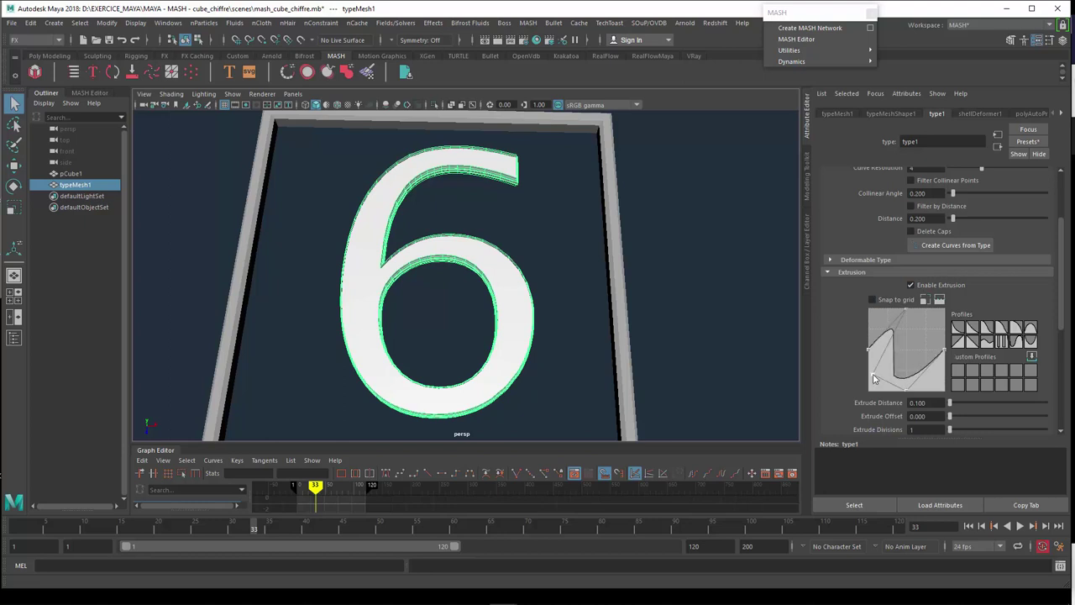
left_click_drag(890, 374, 903, 364)
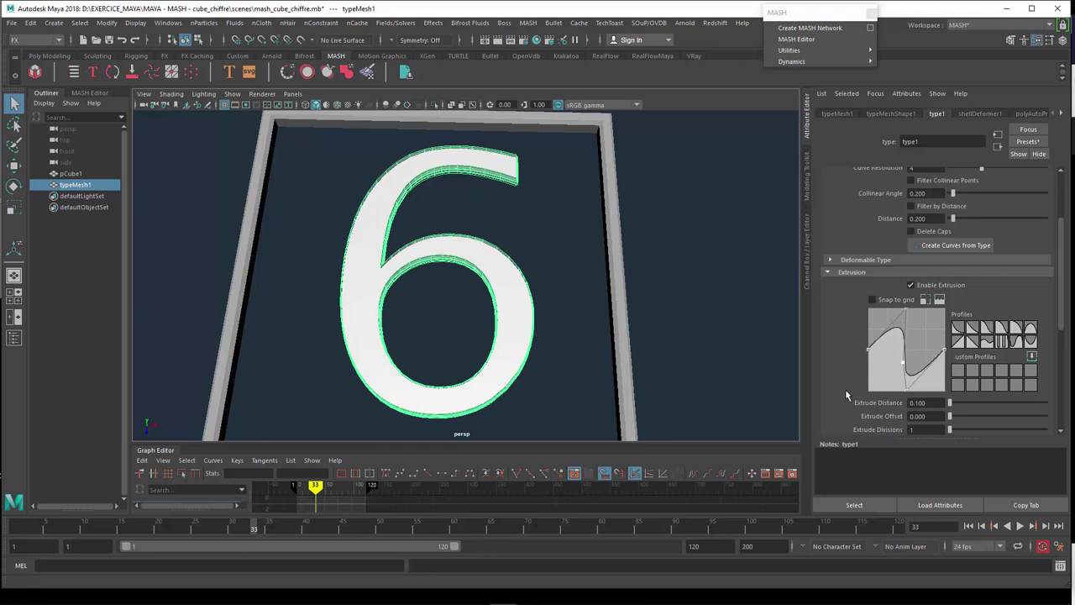
Step: Apply a descending extrusion profile preset and review the Outer Bevel settings
scroll(860, 393, "down", 3)
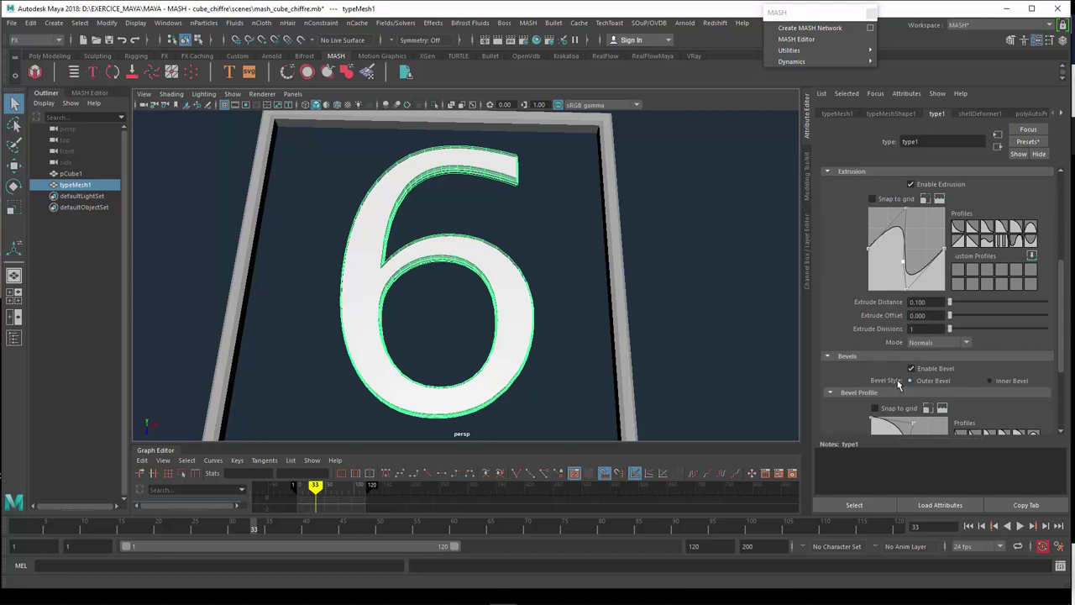
mouse_move(572, 342)
left_mouse_down("alt")
mouse_move(552, 342)
mouse_move(563, 361)
mouse_move(538, 312)
mouse_move(499, 302)
mouse_move(647, 349)
left_mouse_up("alt")
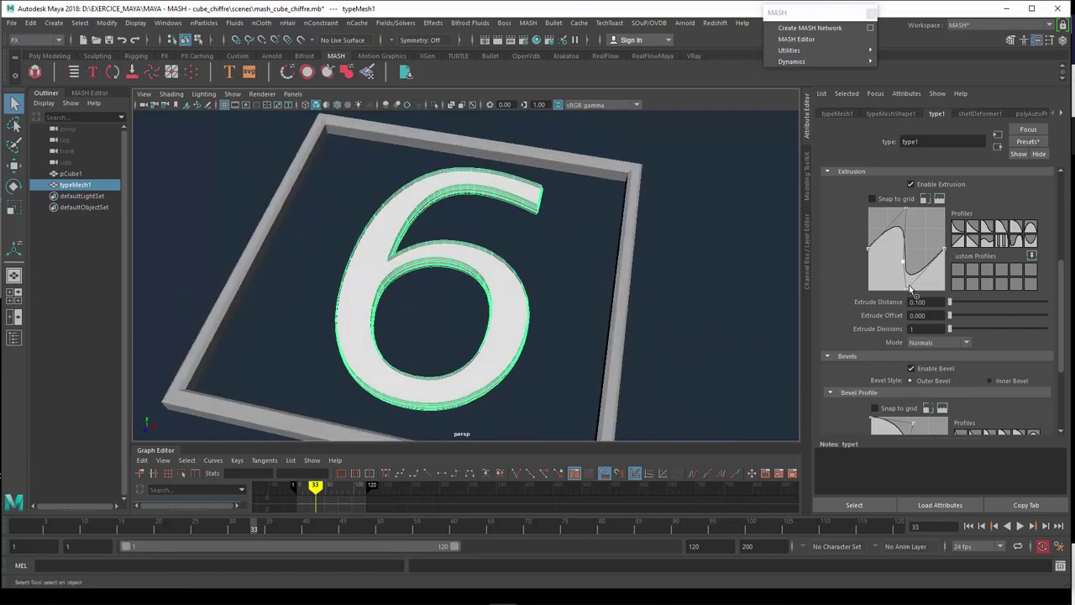
left_click(972, 238)
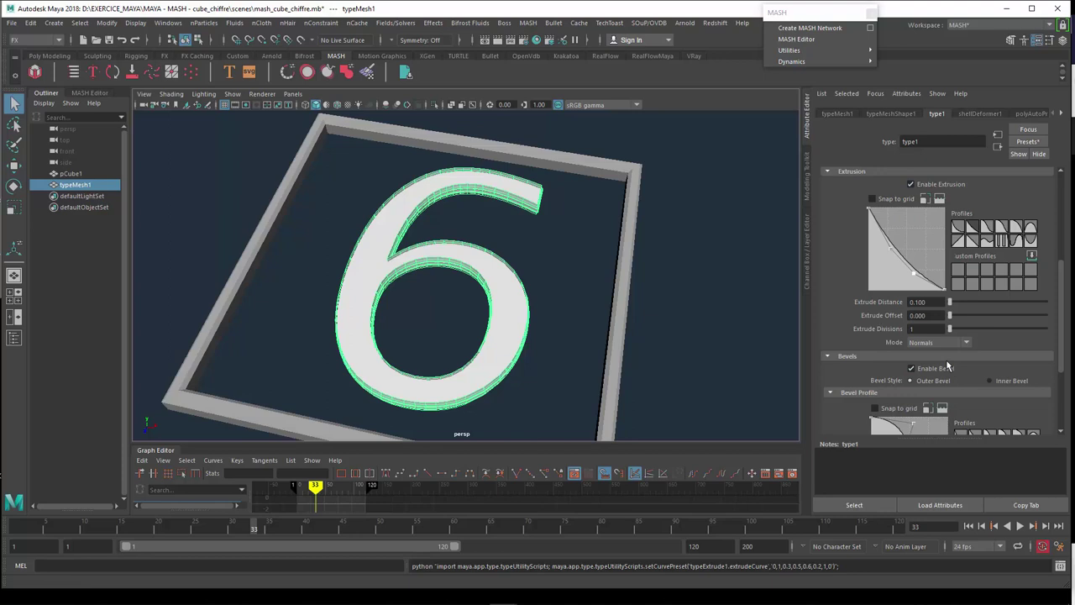
scroll(918, 379, "down", 3)
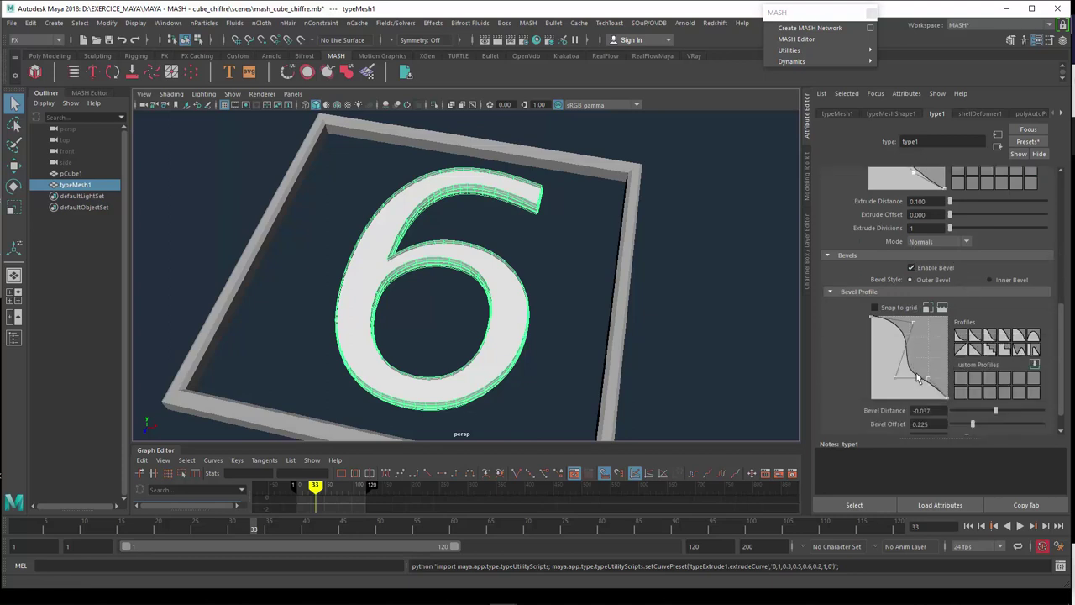
scroll(918, 379, "down", 1)
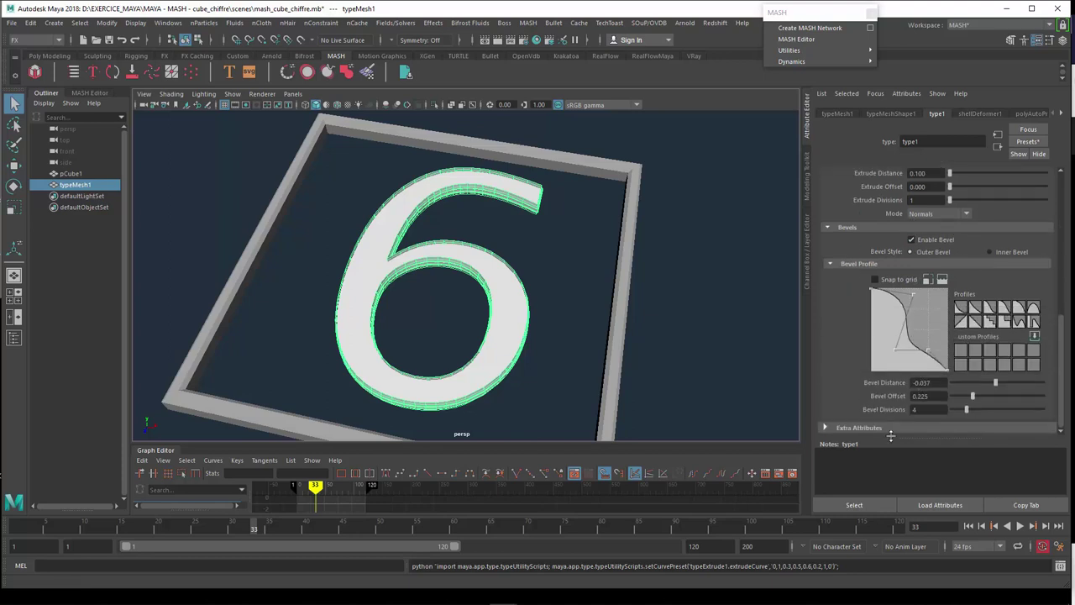
scroll(865, 340, "up", 2)
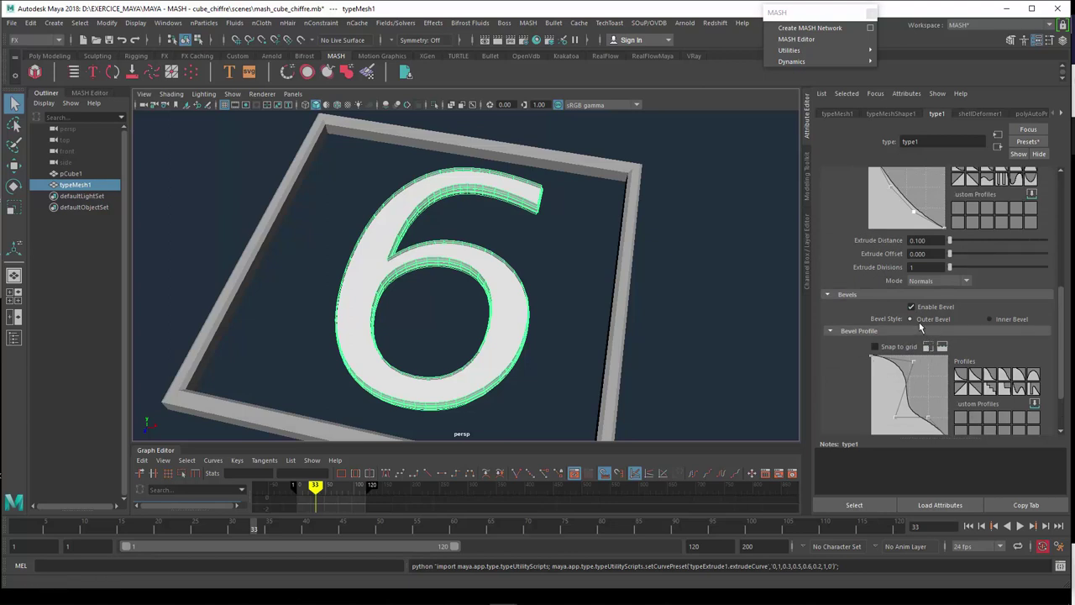
left_click(1007, 321)
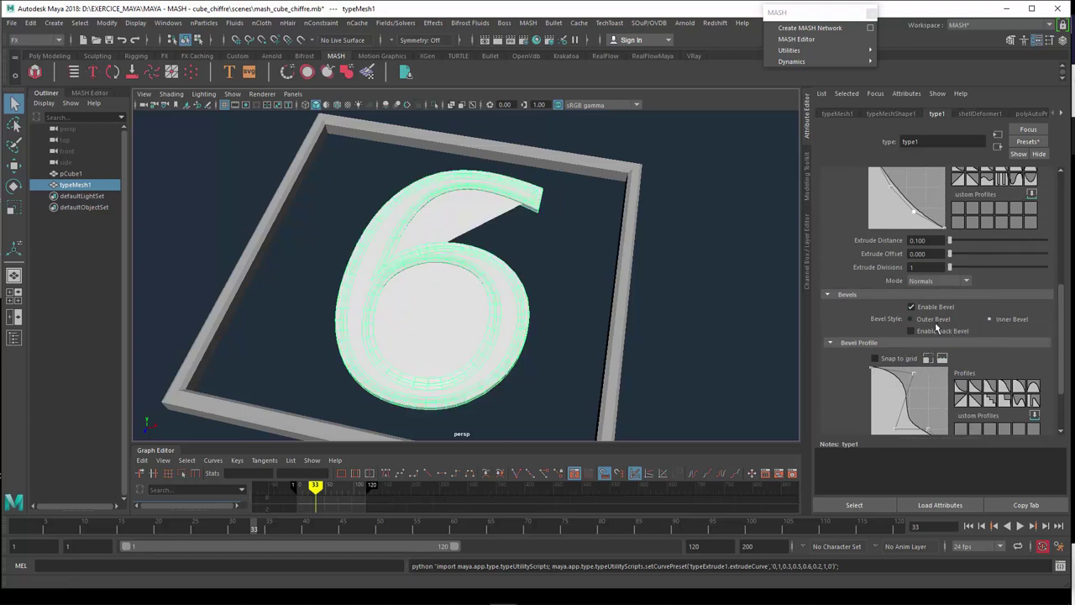
left_click(934, 321)
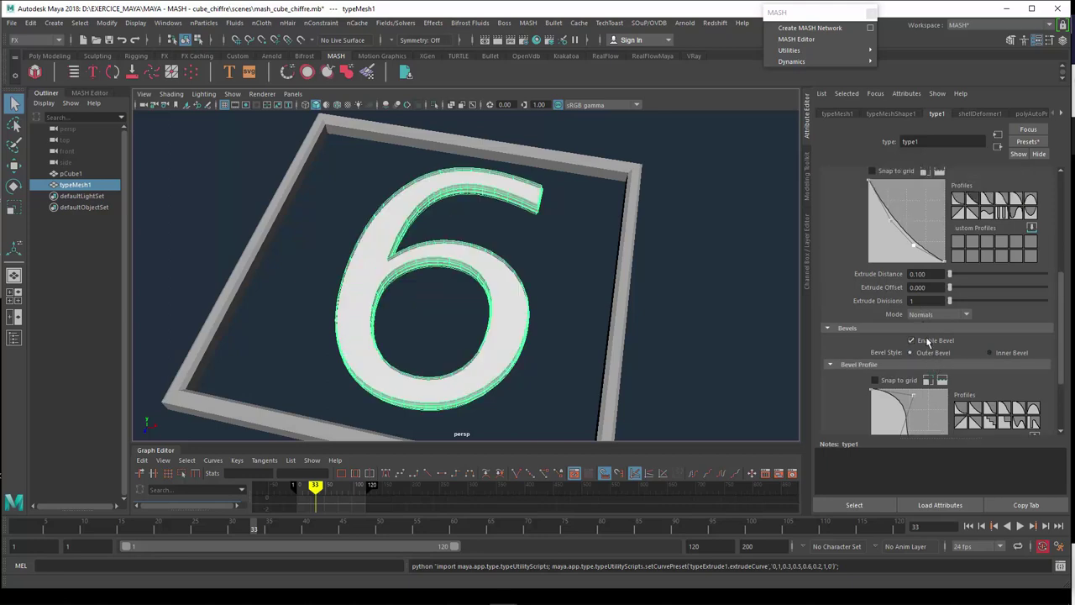
scroll(927, 359, "up", 2)
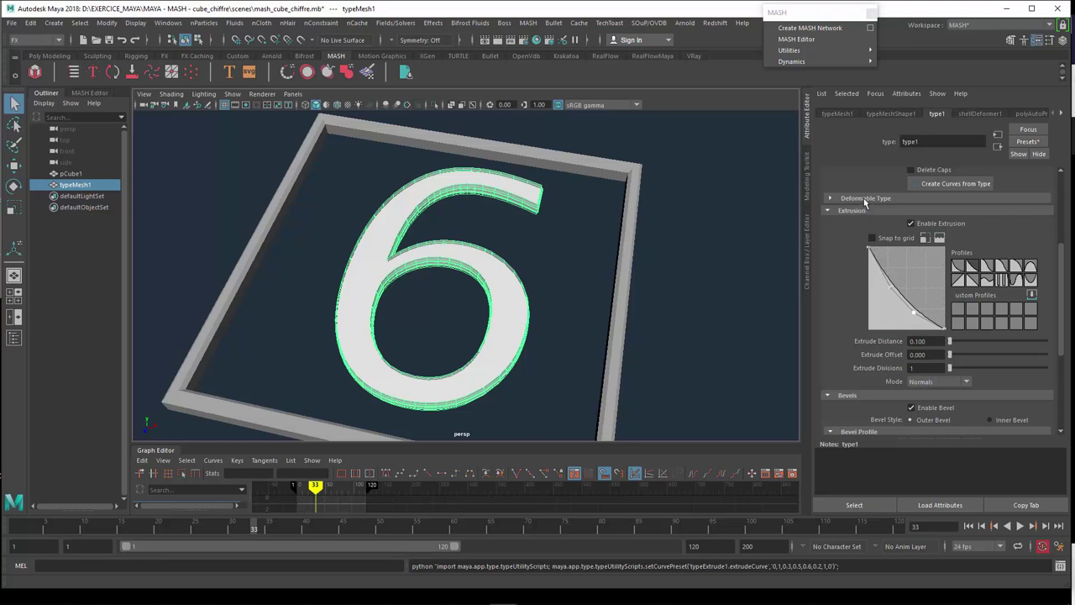
left_click(864, 199)
left_click(865, 202)
scroll(870, 252, "up", 4)
scroll(860, 315, "down", 1)
scroll(864, 295, "down", 4)
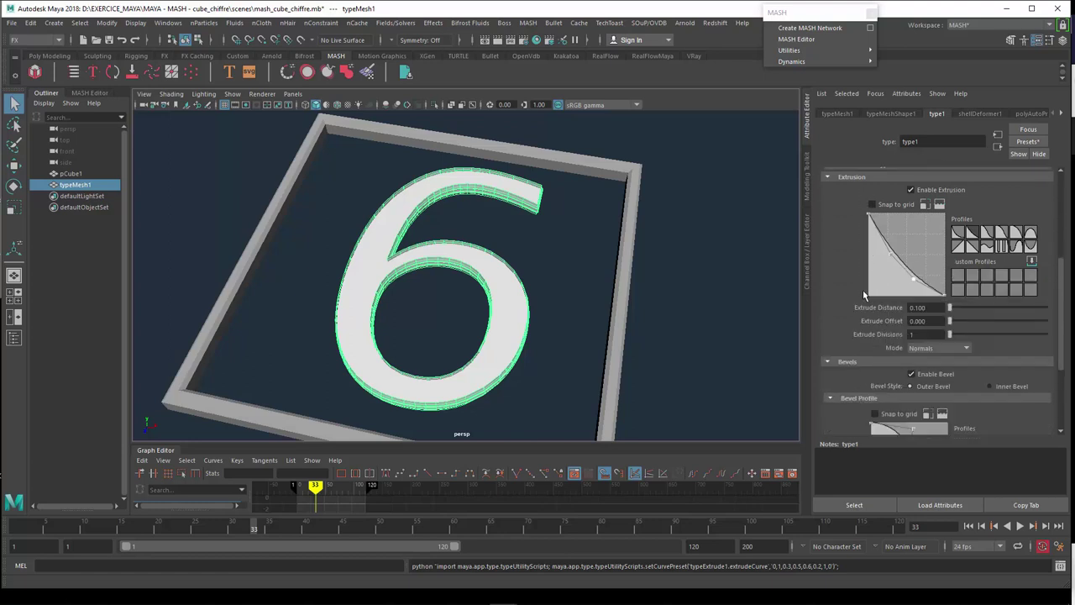
scroll(867, 296, "up", 2)
scroll(870, 286, "up", 3)
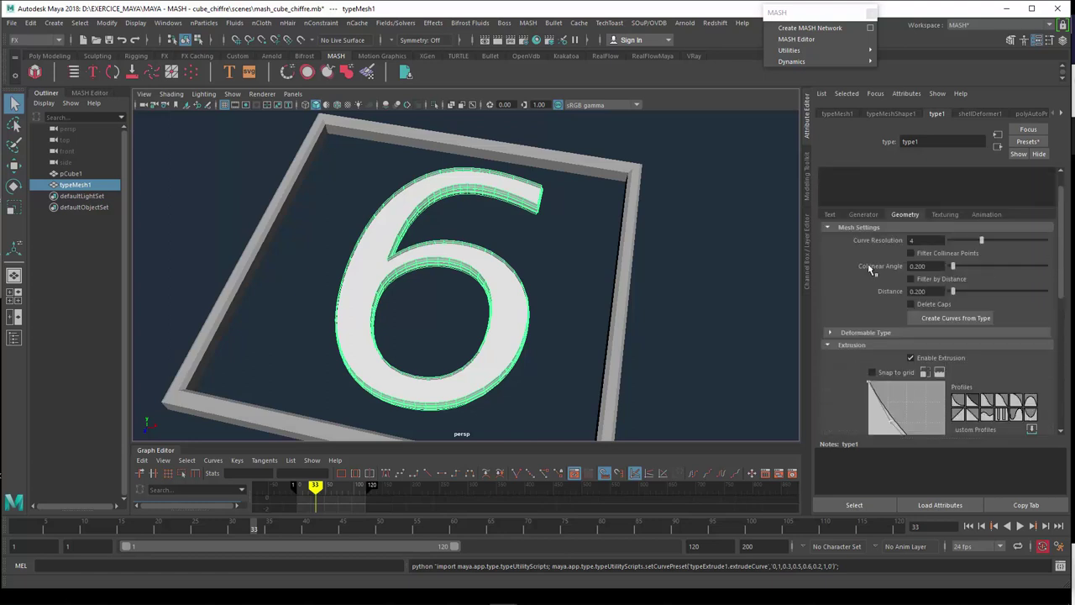
Step: Switch the type1 text generator from Random to Off, so the mesh reads '3D Type'
left_click(868, 220)
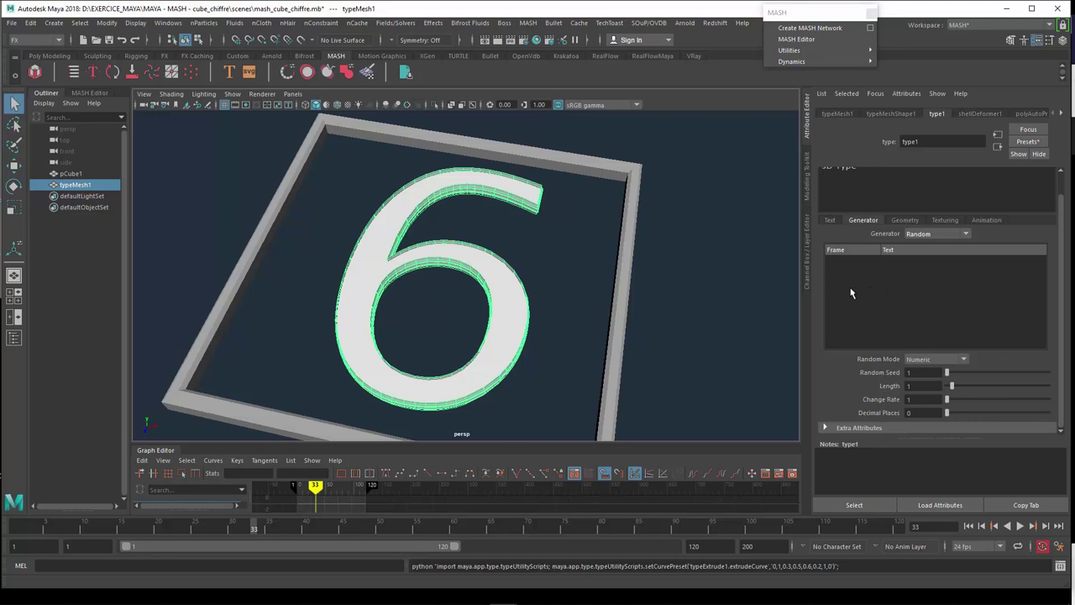
left_click(926, 234)
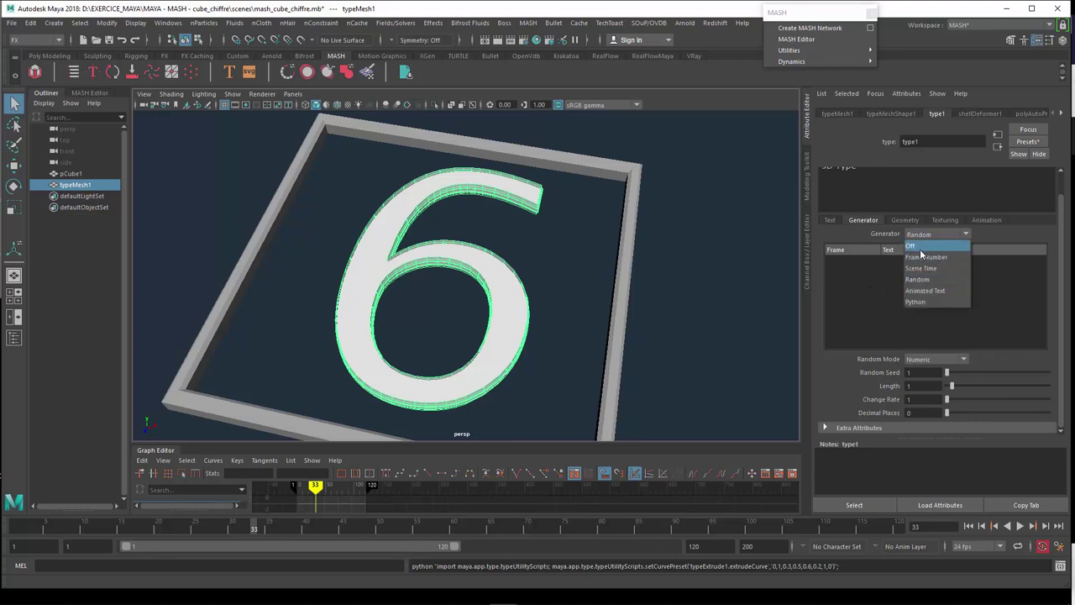
left_click(921, 249)
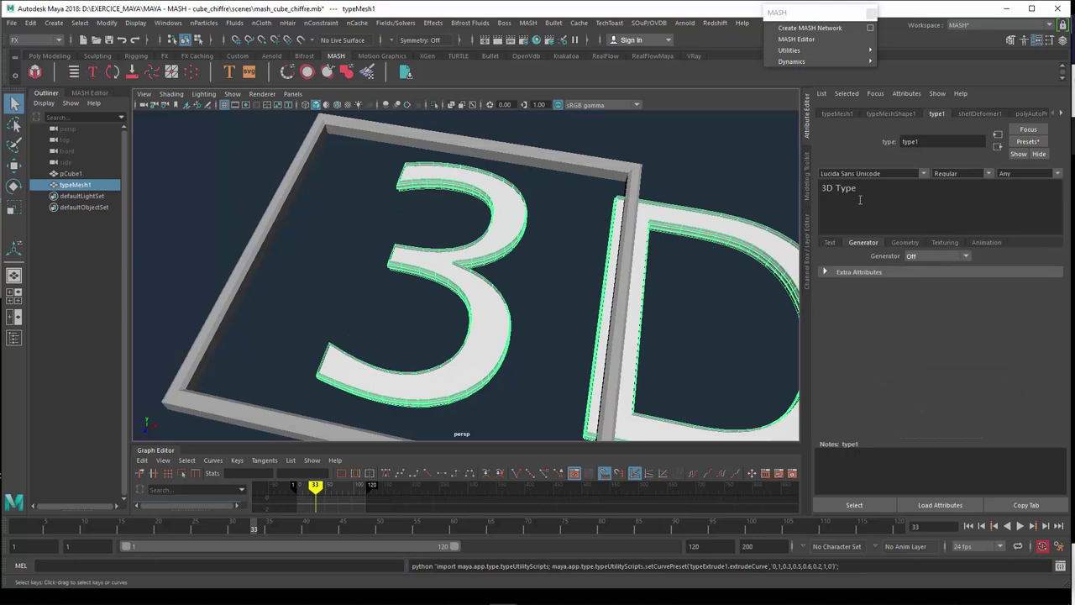
scroll(690, 263, "down", 2)
scroll(690, 264, "down", 3)
scroll(682, 284, "down", 2)
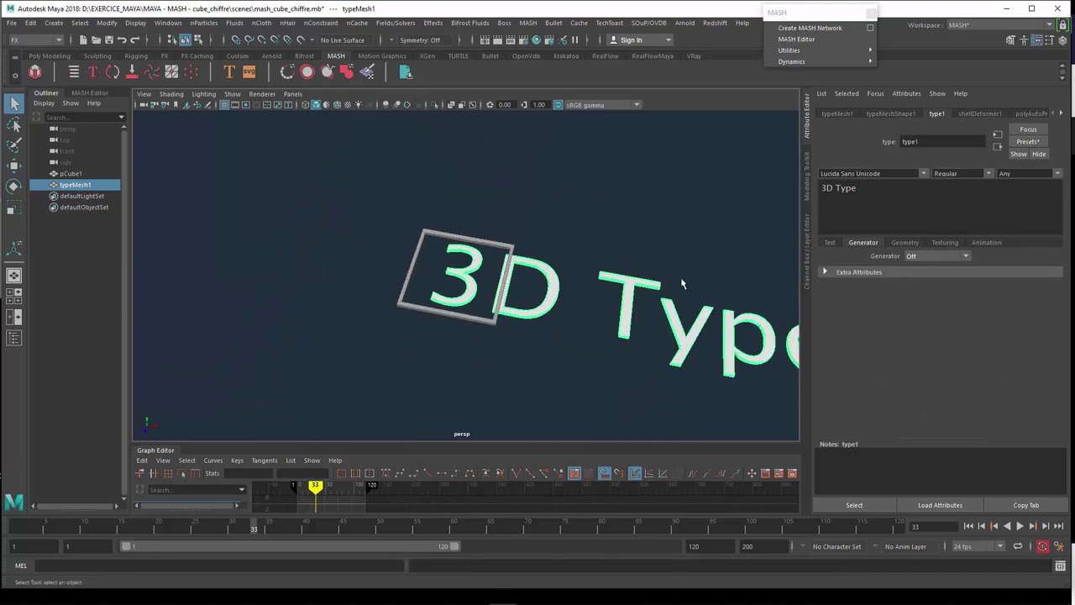
scroll(683, 284, "up", 2)
scroll(683, 284, "up", 2)
scroll(682, 284, "down", 2)
scroll(682, 284, "down", 3)
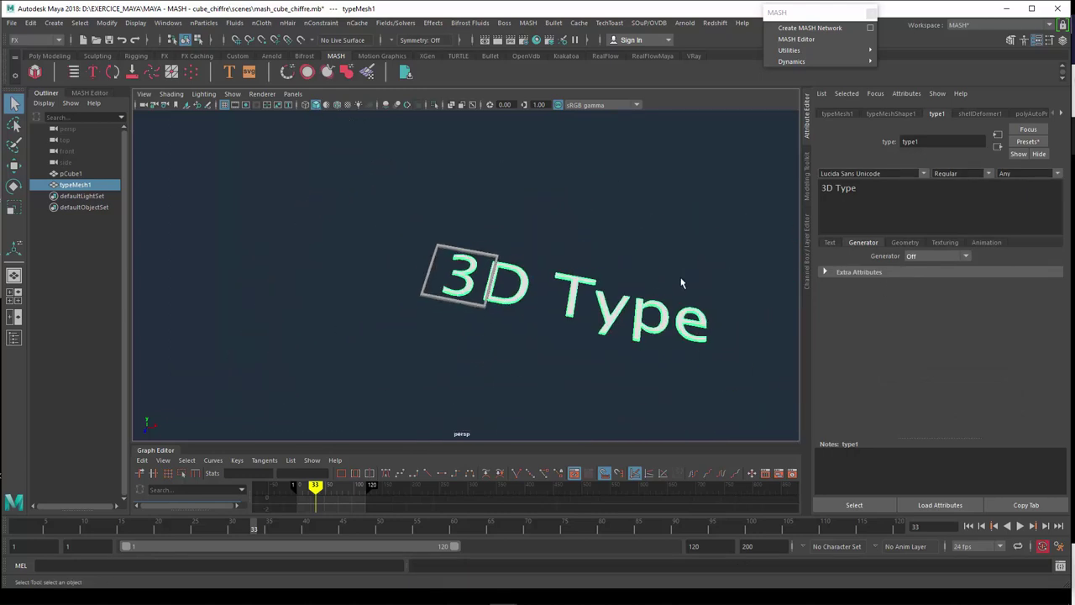
left_click(924, 260)
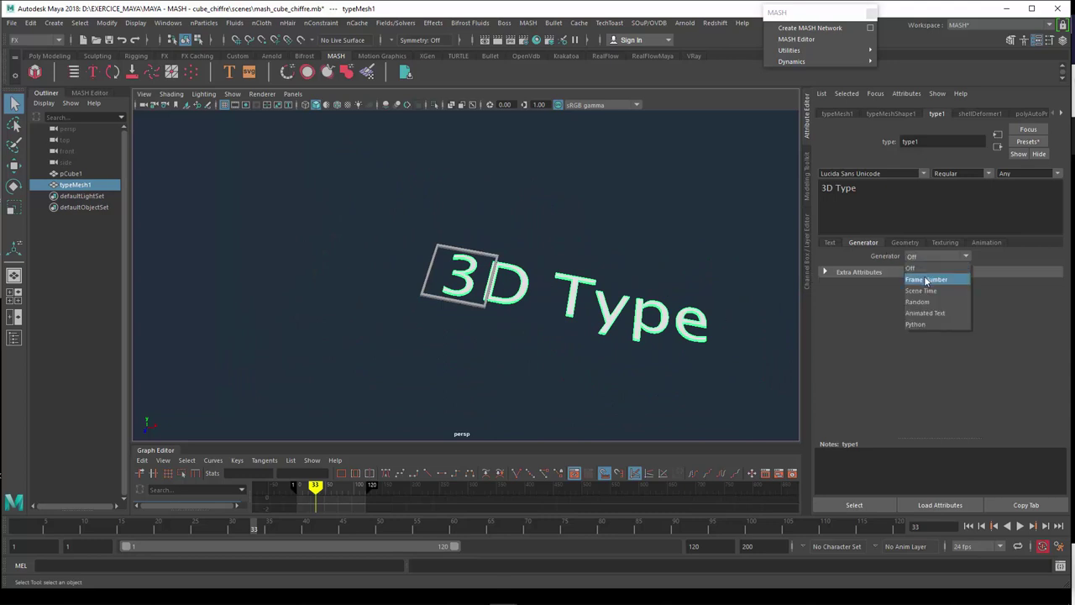
Step: Try the Frame Number, Scene Time and Animated Text generators on the type text
left_click(926, 280)
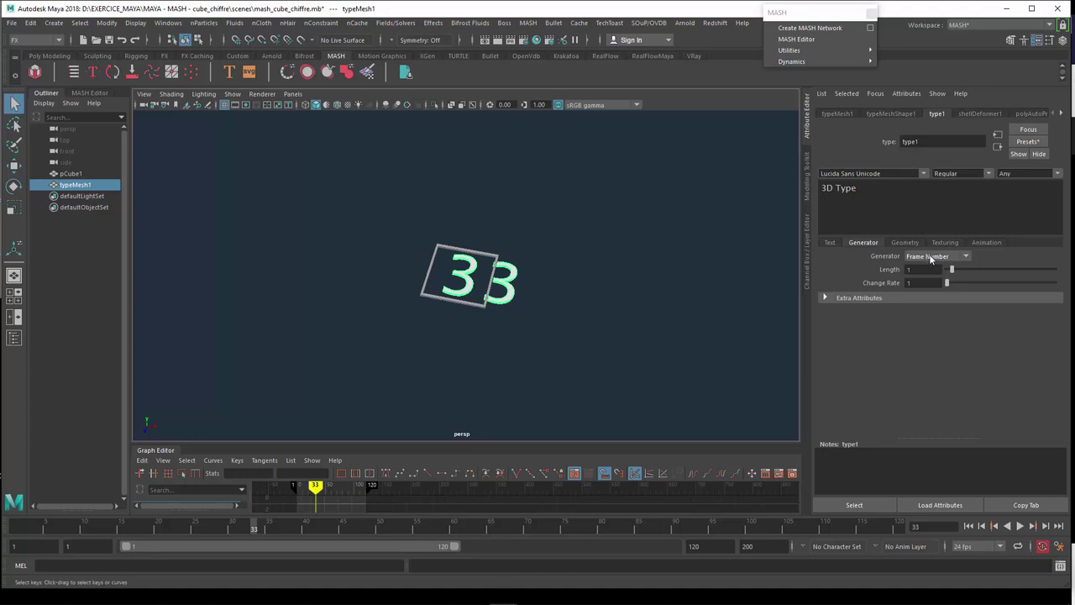
left_click(929, 258)
left_click(933, 292)
left_click(934, 261)
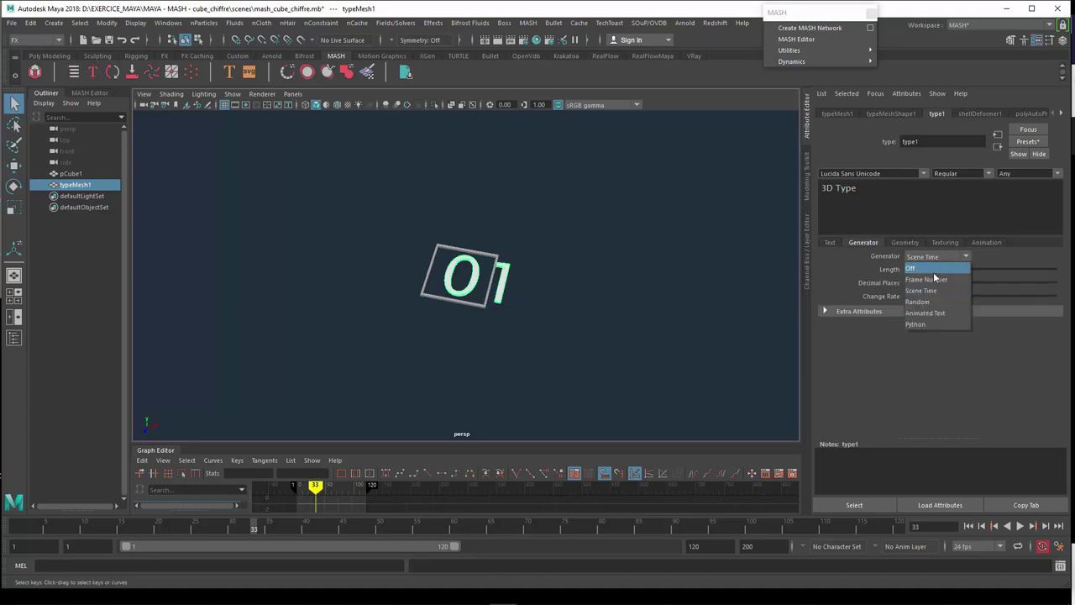
left_click(927, 302)
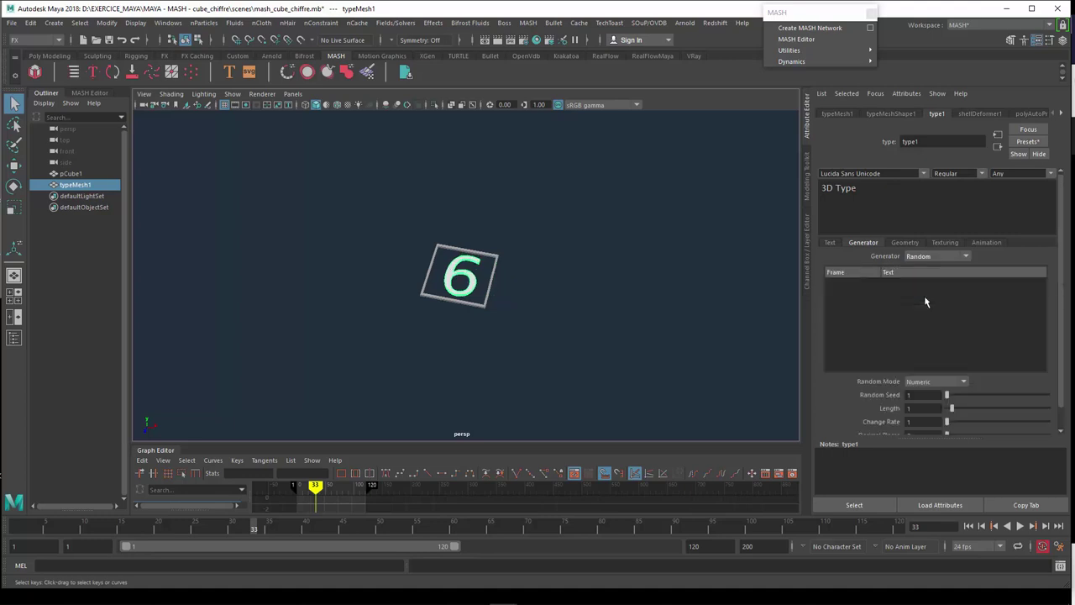
left_click(929, 257)
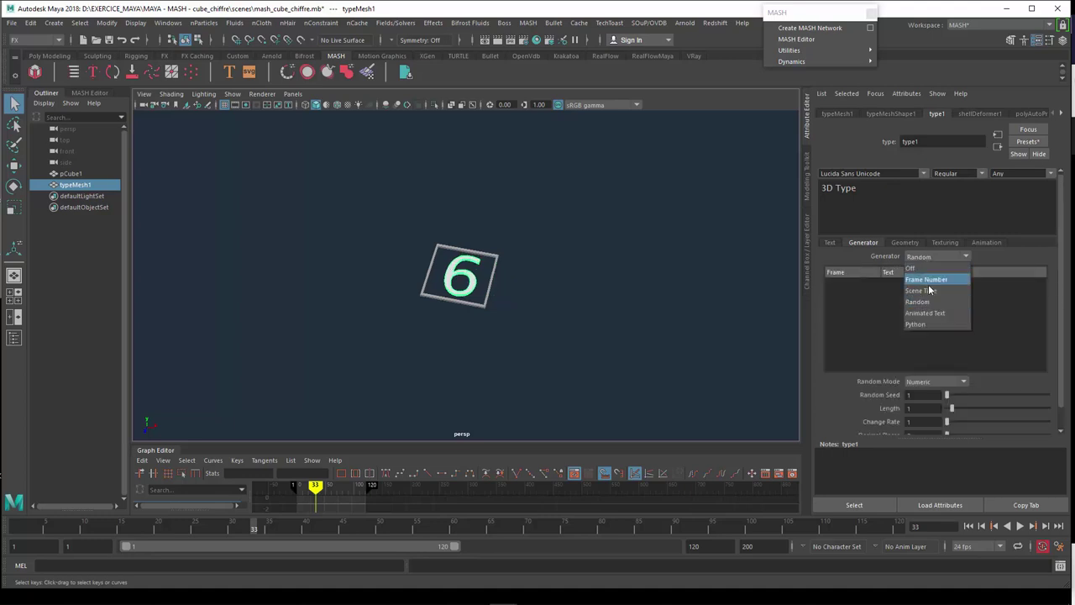
left_click(935, 314)
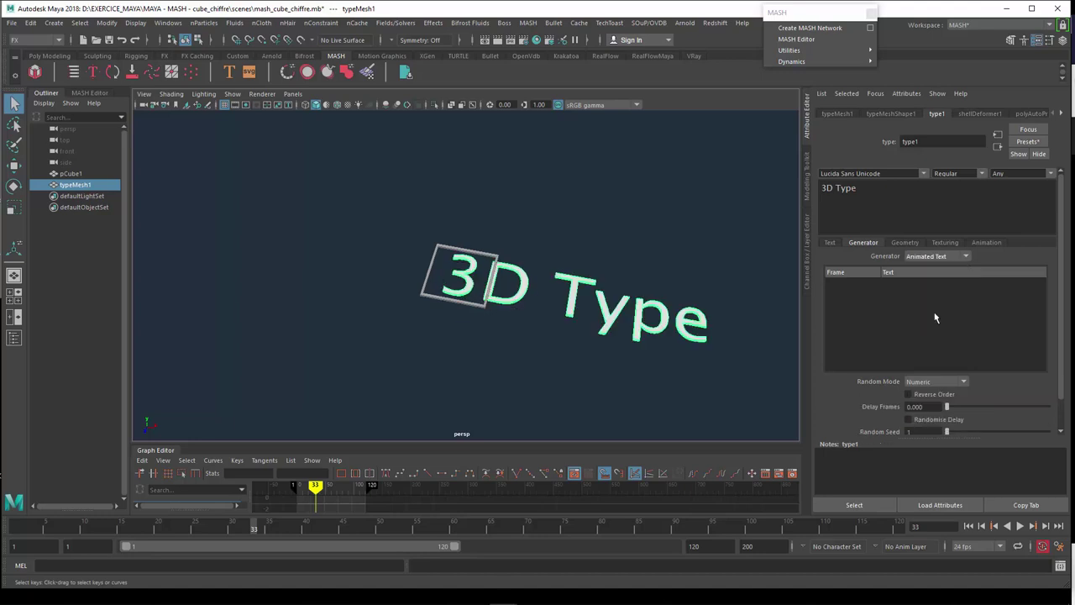
Step: Set the text generator back to Random so the digit 6 returns
left_click(924, 259)
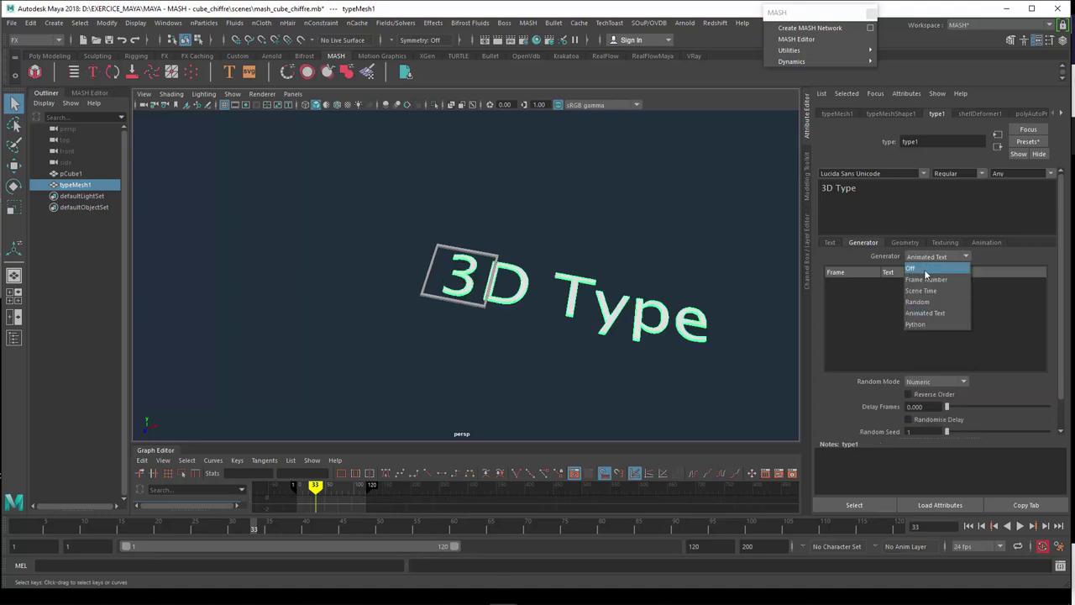
left_click(883, 308)
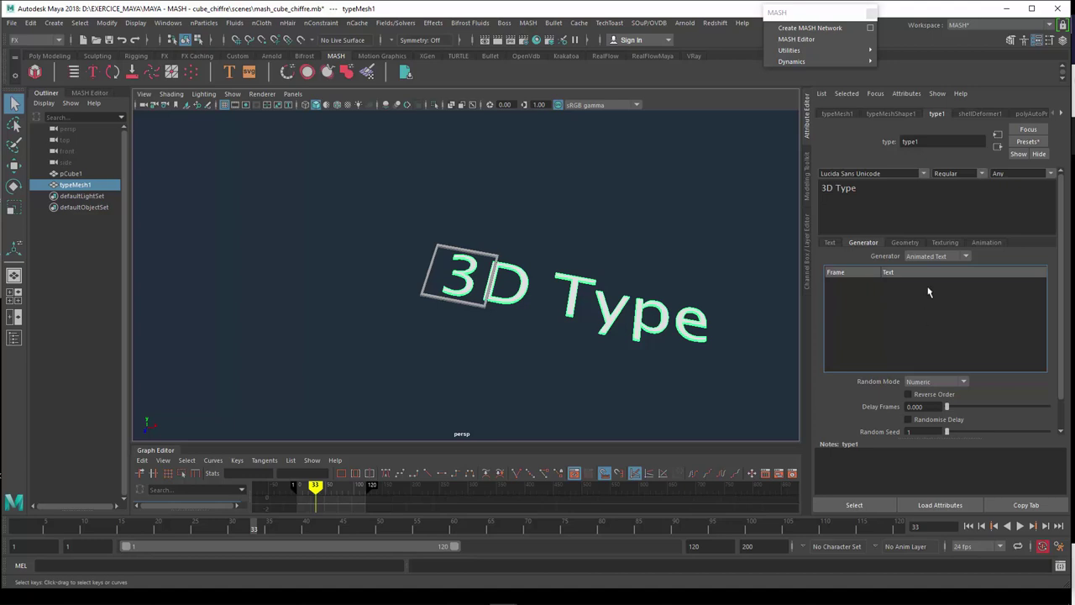
left_click(926, 260)
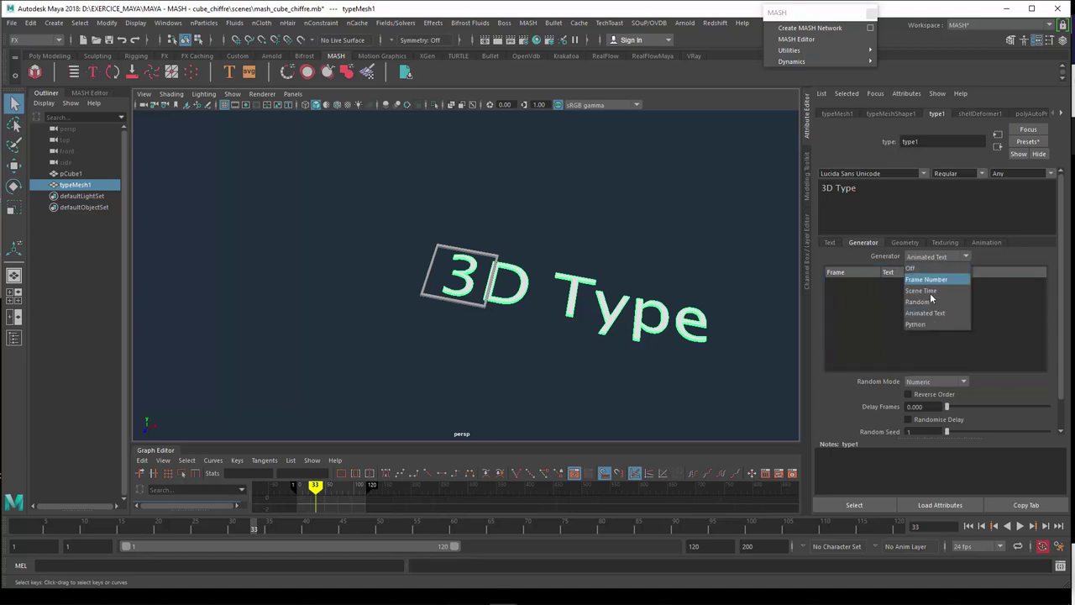
left_click(926, 302)
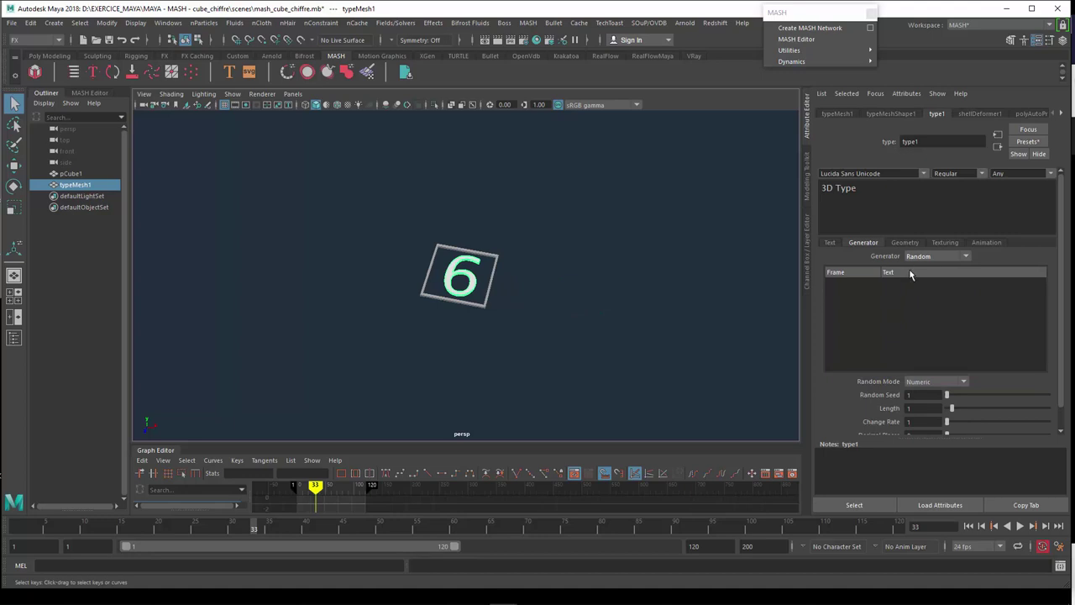
Step: Cycle Random Mode through Alphanumeric and Alphabetical, ending on Numeric
scroll(915, 329, "down", 2)
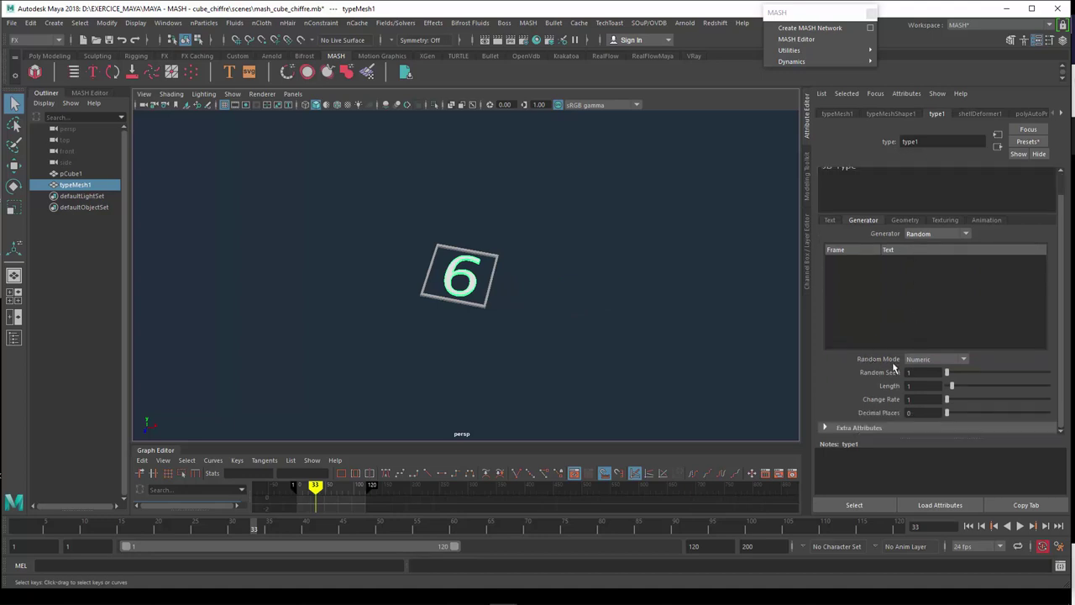
left_click(920, 365)
left_click(926, 370)
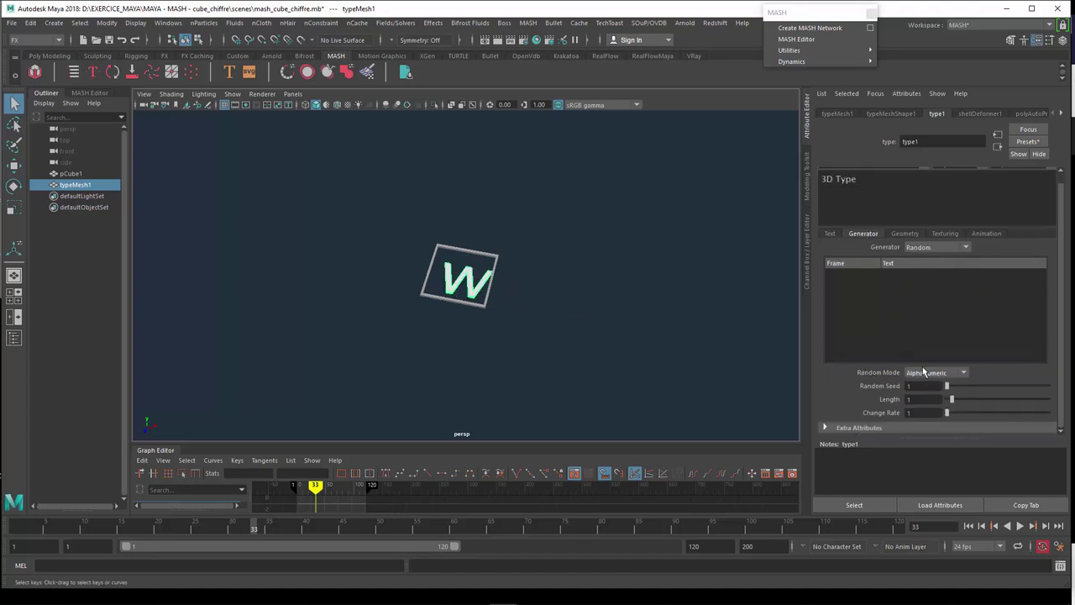
left_click(934, 372)
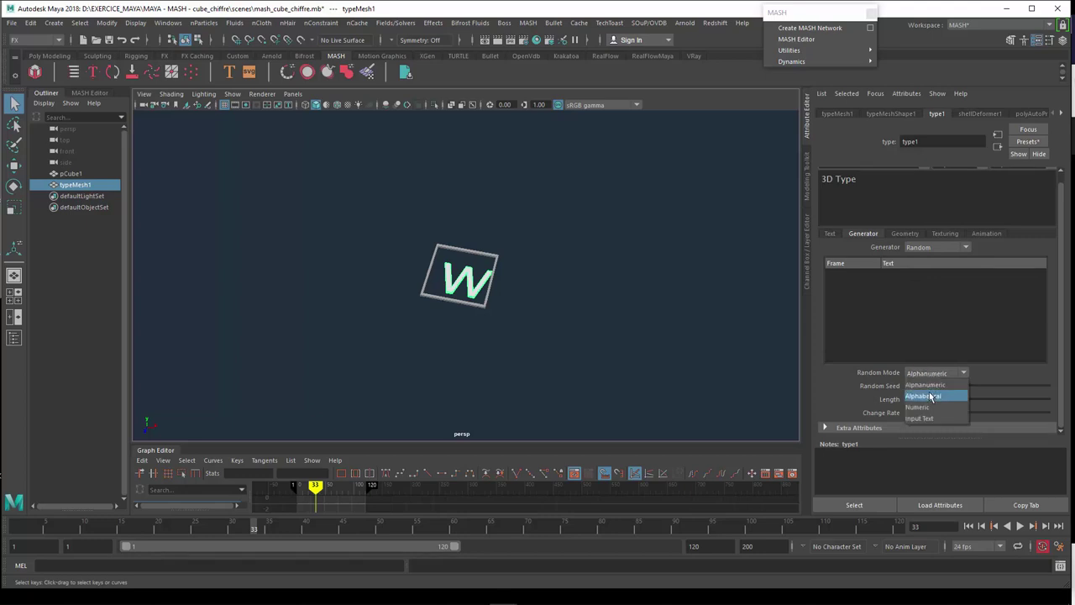
left_click(931, 397)
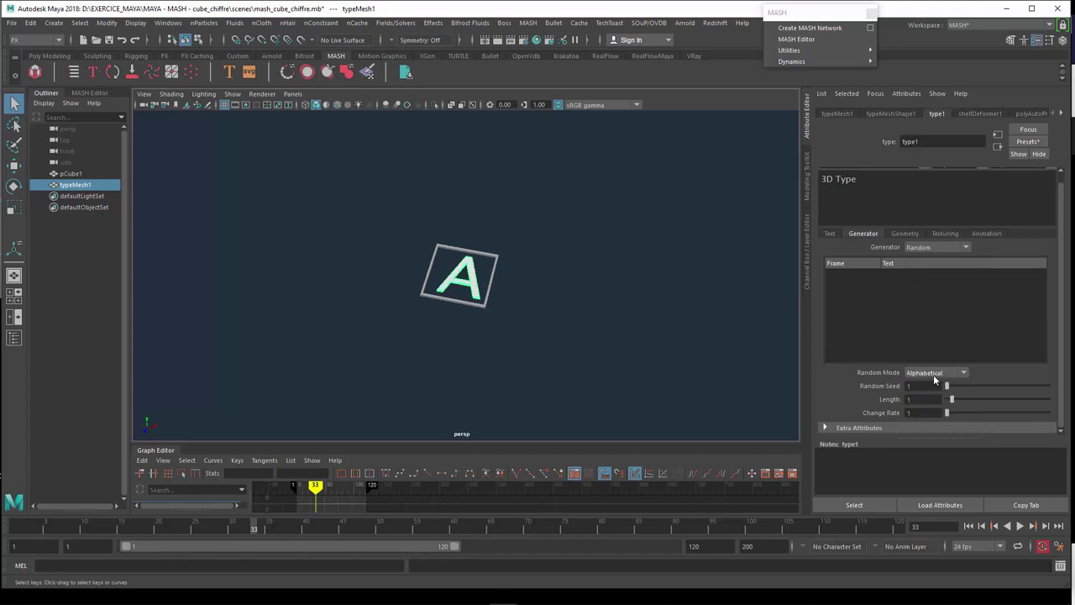
left_click(934, 375)
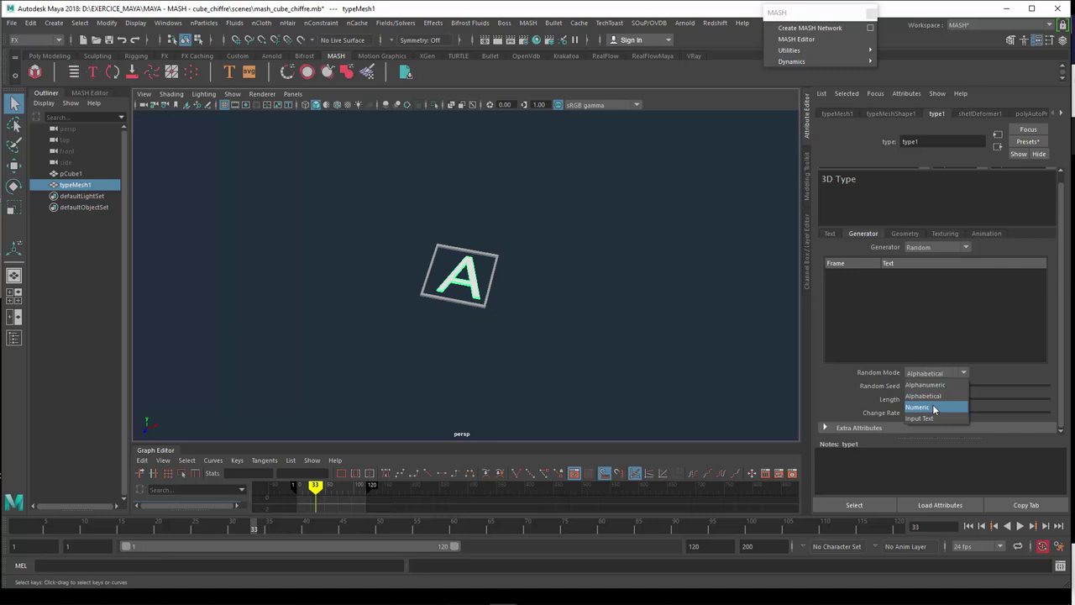
left_click(934, 407)
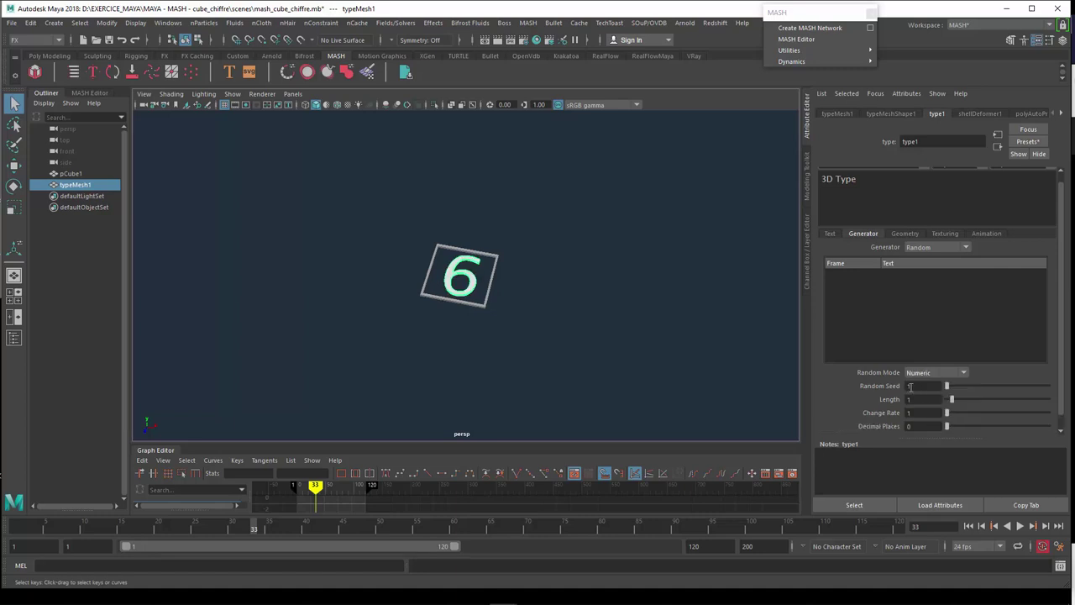
Step: Set Random Seed to 8 and, after testing longer lengths, Length to 1
scroll(910, 387, "down", 1)
left_click_drag(947, 373, 952, 382)
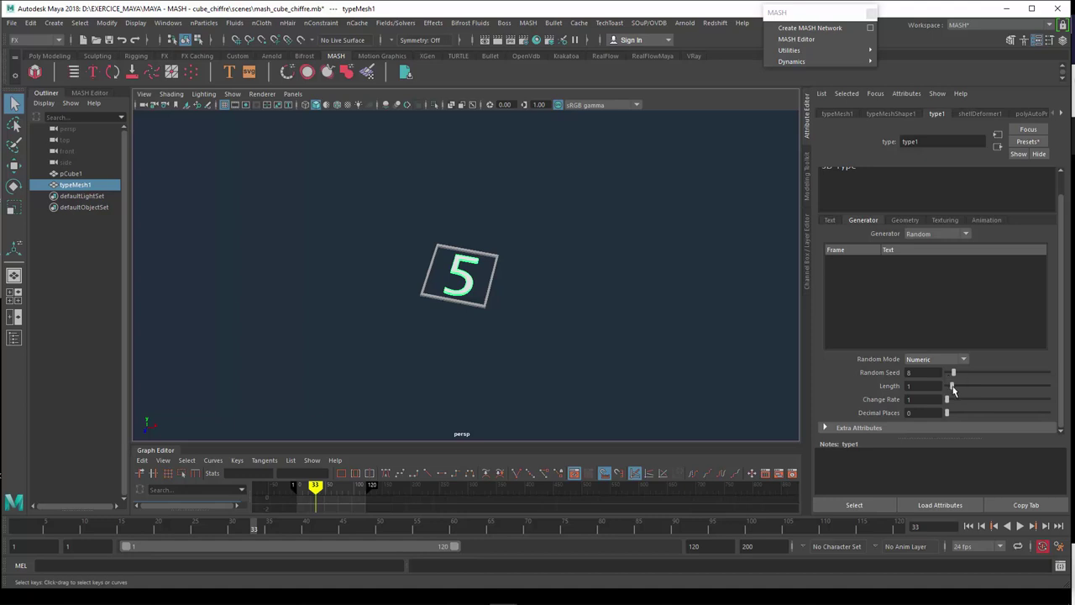
left_click_drag(953, 388, 1013, 391)
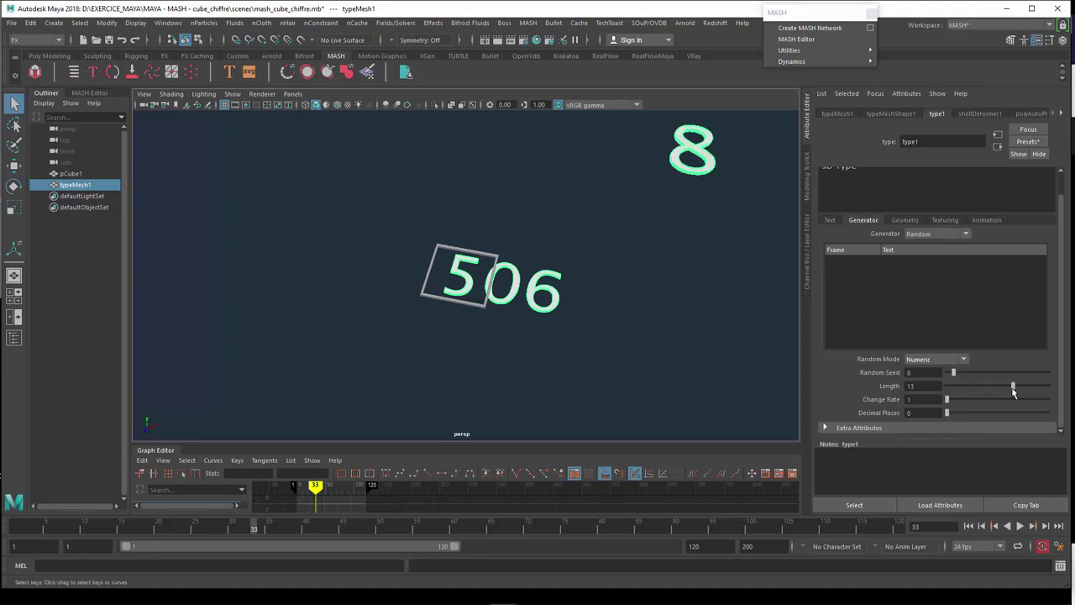
left_click_drag(1014, 391, 935, 392)
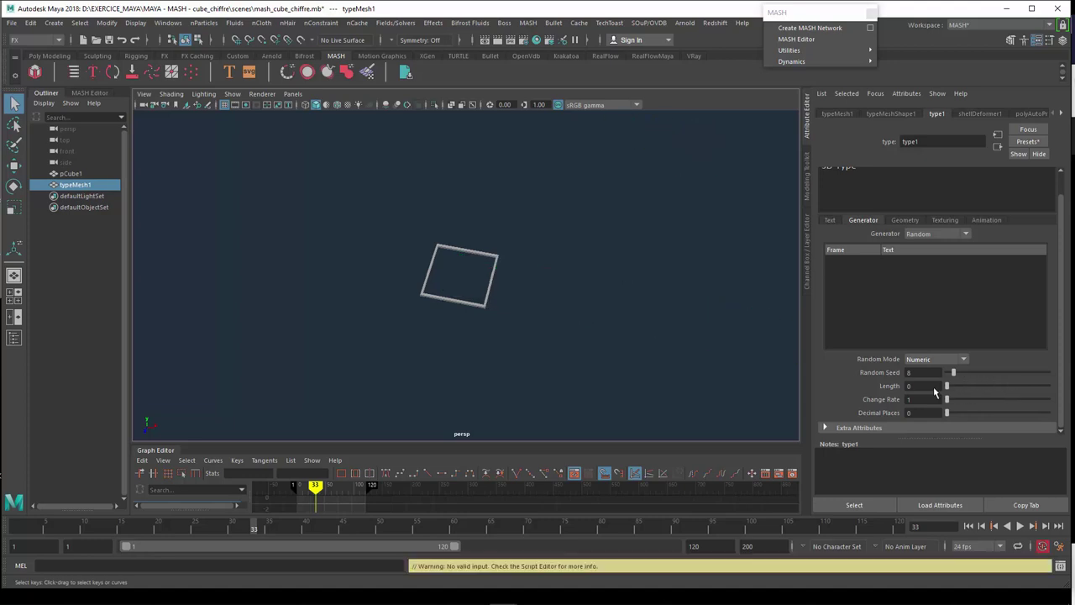
left_click(914, 386)
type("1")
key("Return")
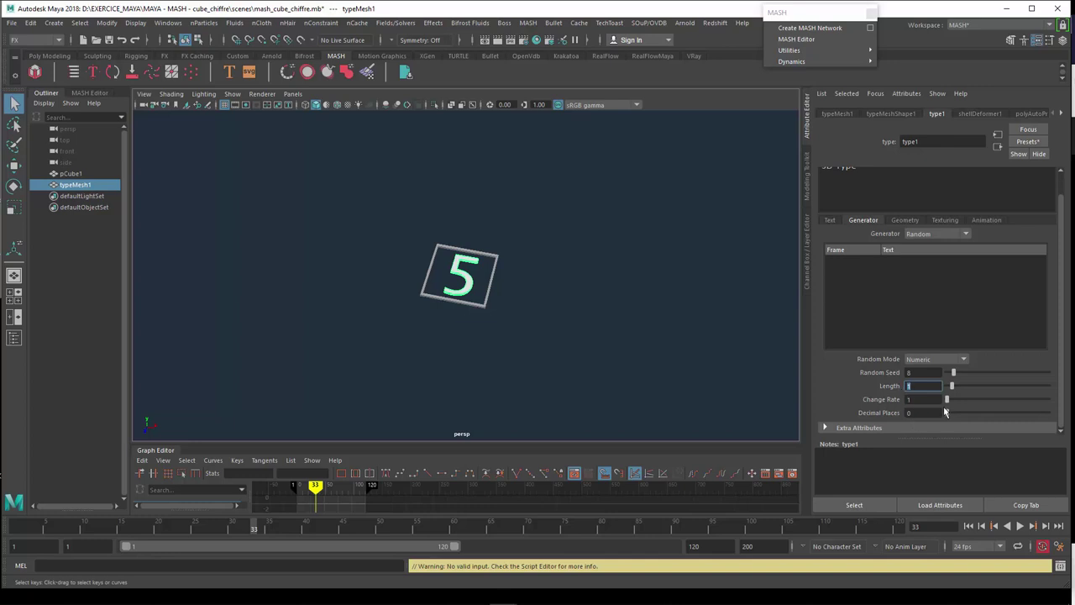
Step: Set Change Rate to 10, scrub the timeline from frame 1, then lower the rate to 6
left_click_drag(947, 400, 956, 404)
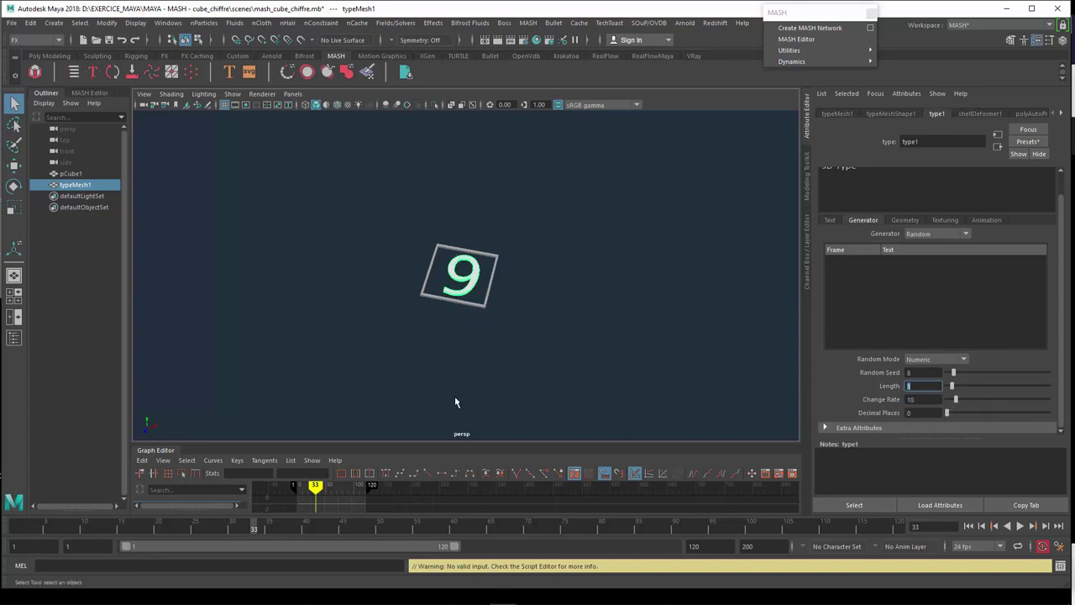
left_click(15, 528)
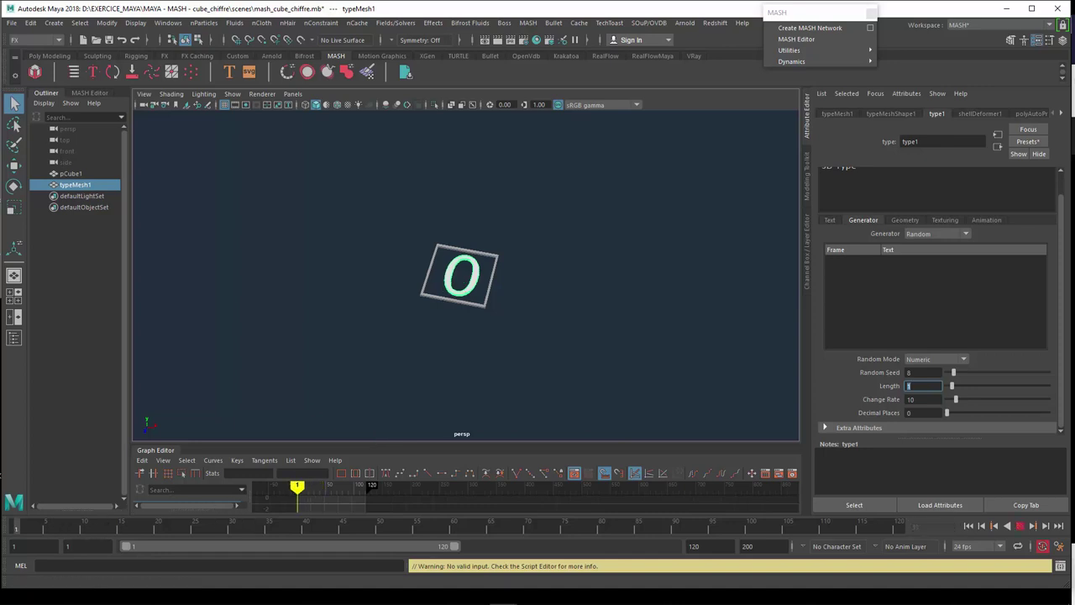
left_click_drag(16, 527, 90, 530)
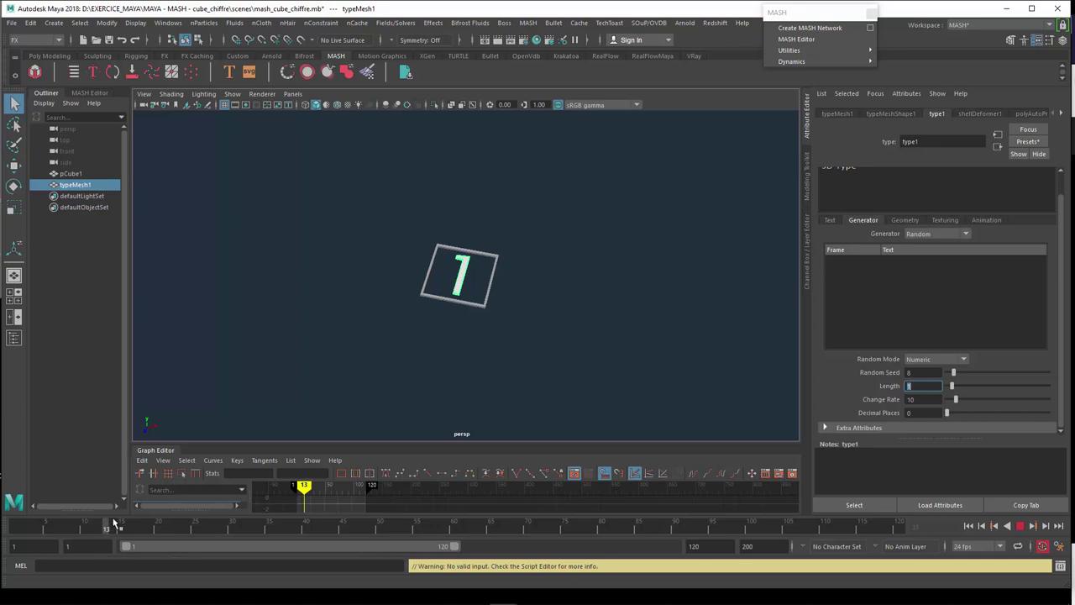
mouse_move(90, 529)
left_mouse_down()
mouse_move(453, 531)
mouse_move(15, 529)
left_mouse_up()
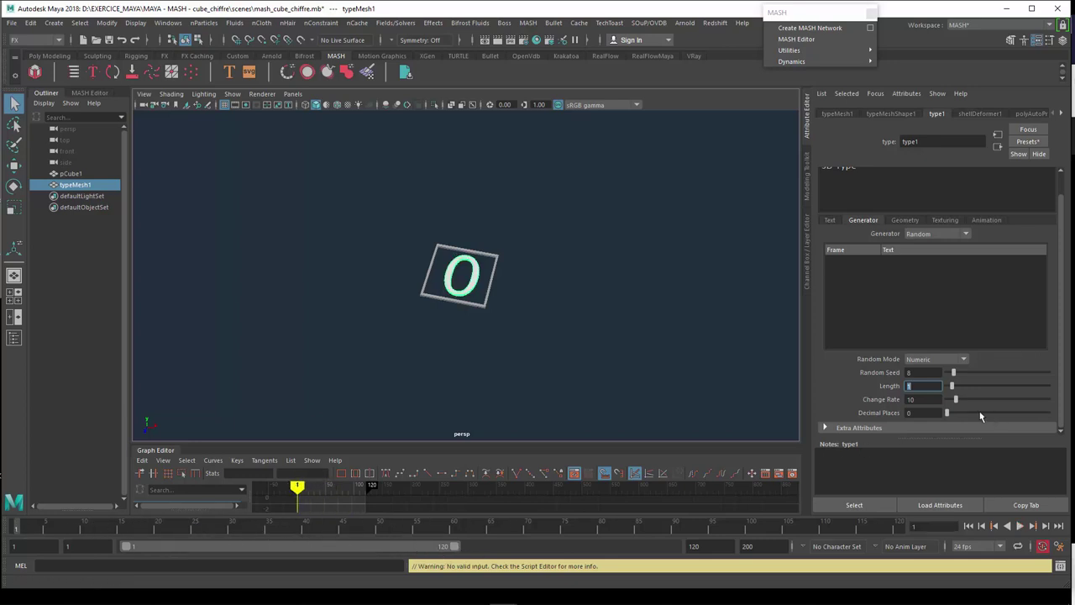
left_click_drag(955, 403, 952, 404)
Step: Orbit around the frame and digit 0, then box-select pCube1 together with typeMesh1
mouse_move(542, 304)
left_mouse_down("alt")
mouse_move(483, 298)
mouse_move(510, 359)
mouse_move(526, 350)
left_mouse_up("alt")
scroll(874, 302, "up", 1)
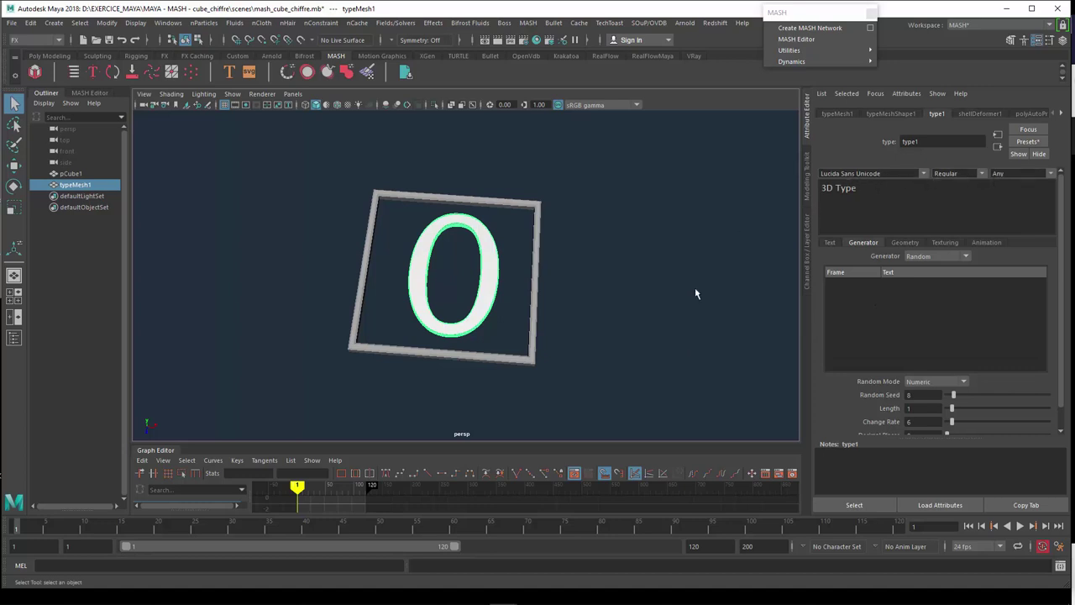
mouse_move(572, 297)
left_mouse_down("alt")
mouse_move(564, 306)
mouse_move(538, 293)
mouse_move(574, 316)
left_mouse_up("alt")
scroll(864, 361, "down", 1)
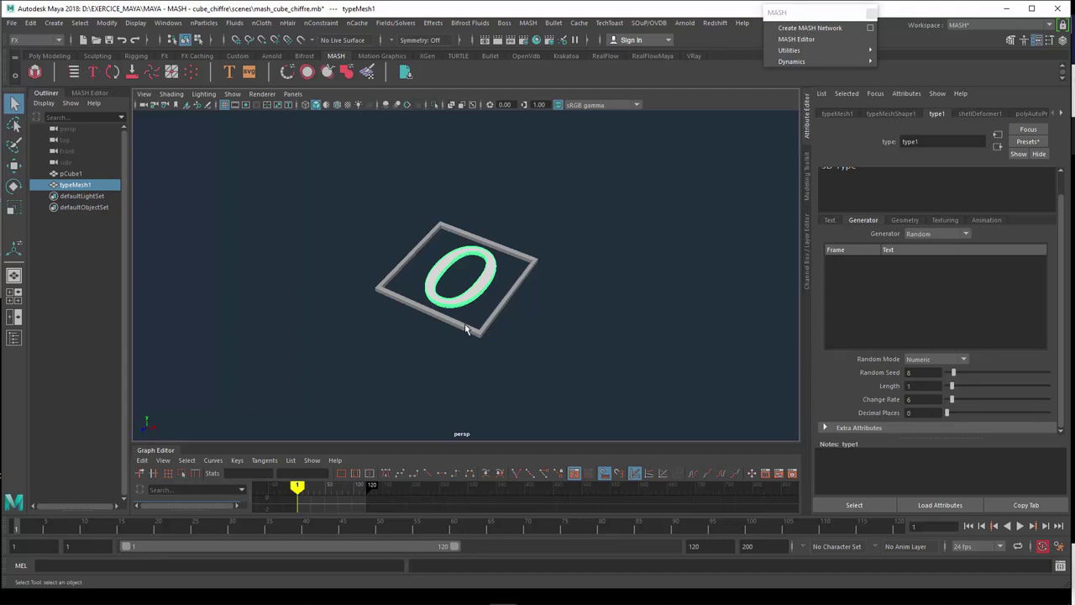
left_click_drag(470, 327, 495, 332, "alt")
mouse_move(393, 247)
left_mouse_down()
mouse_move(553, 352)
mouse_move(530, 358)
mouse_move(545, 373)
left_mouse_up()
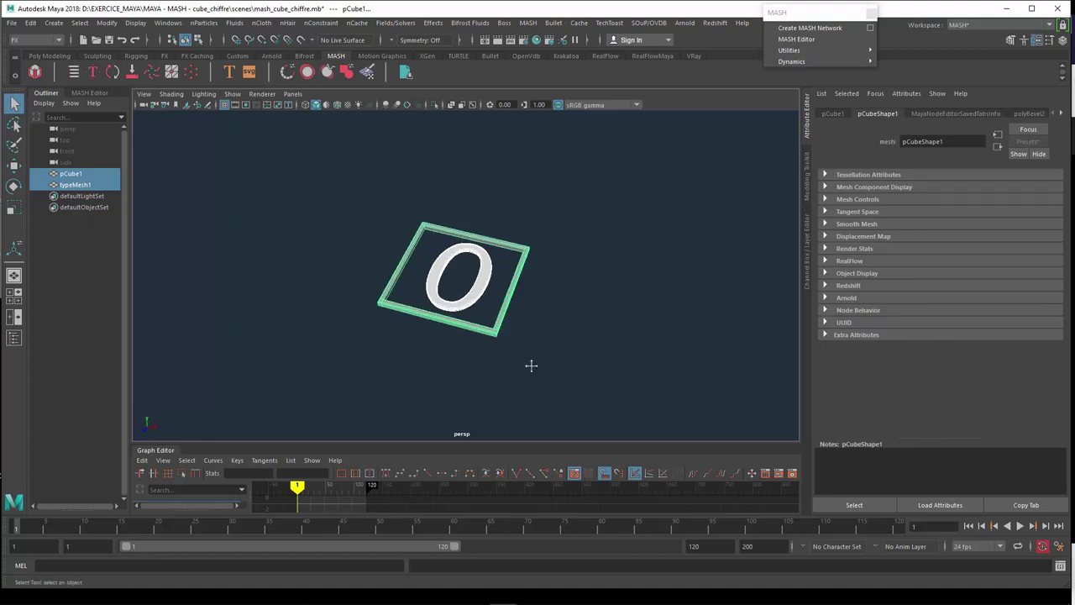
mouse_move(531, 366)
middle_mouse_down("alt")
mouse_move(490, 348)
mouse_move(503, 362)
middle_mouse_up("alt")
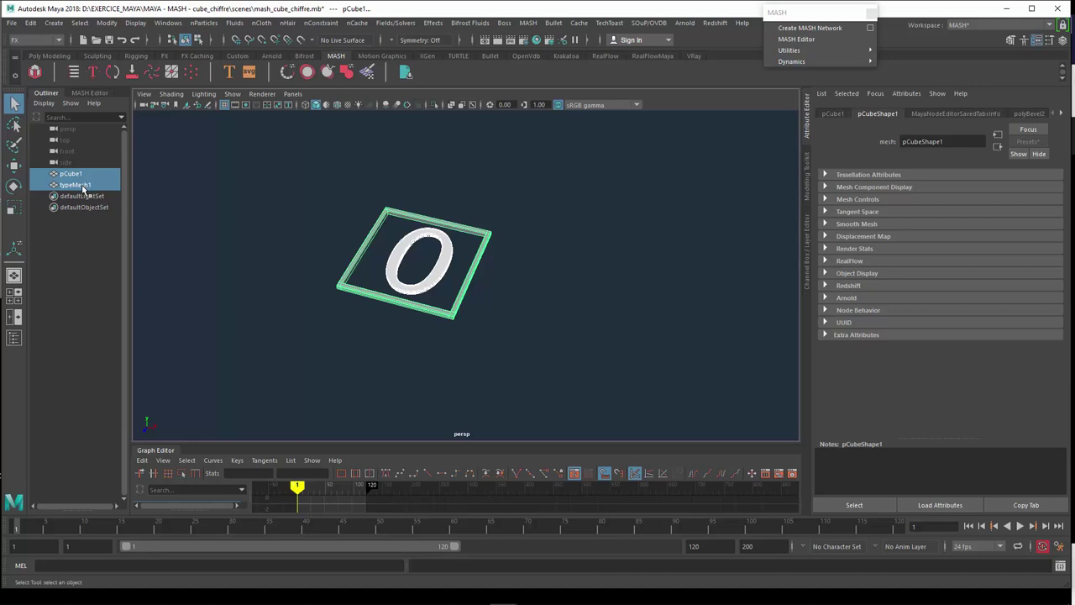
Step: Group pCube1 and typeMesh1 into group1 with Ctrl+G and expand it in the Outliner
key("ctrl+g")
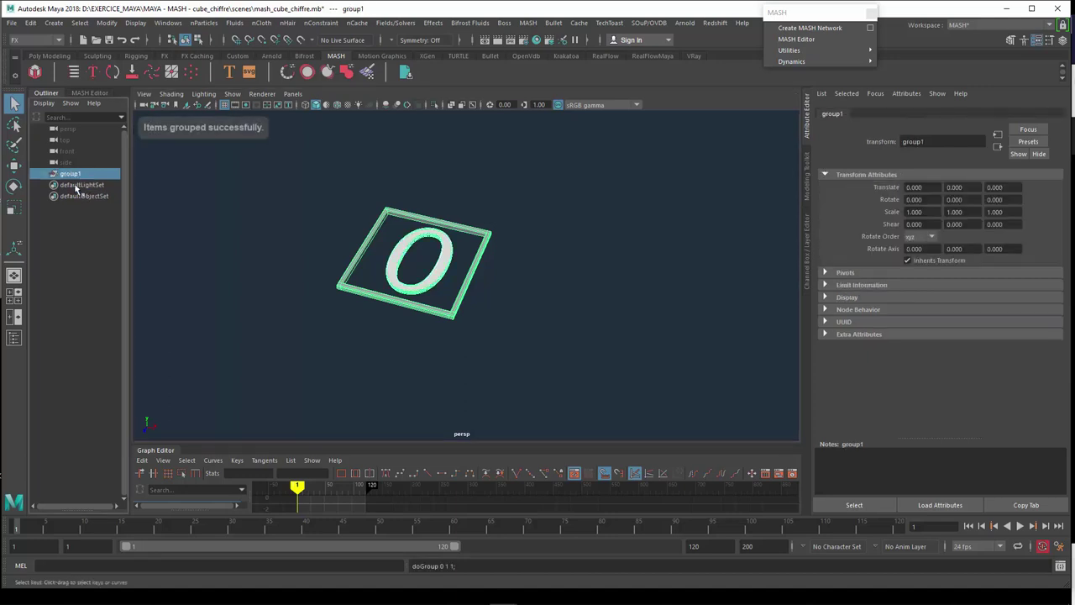
left_click(46, 173)
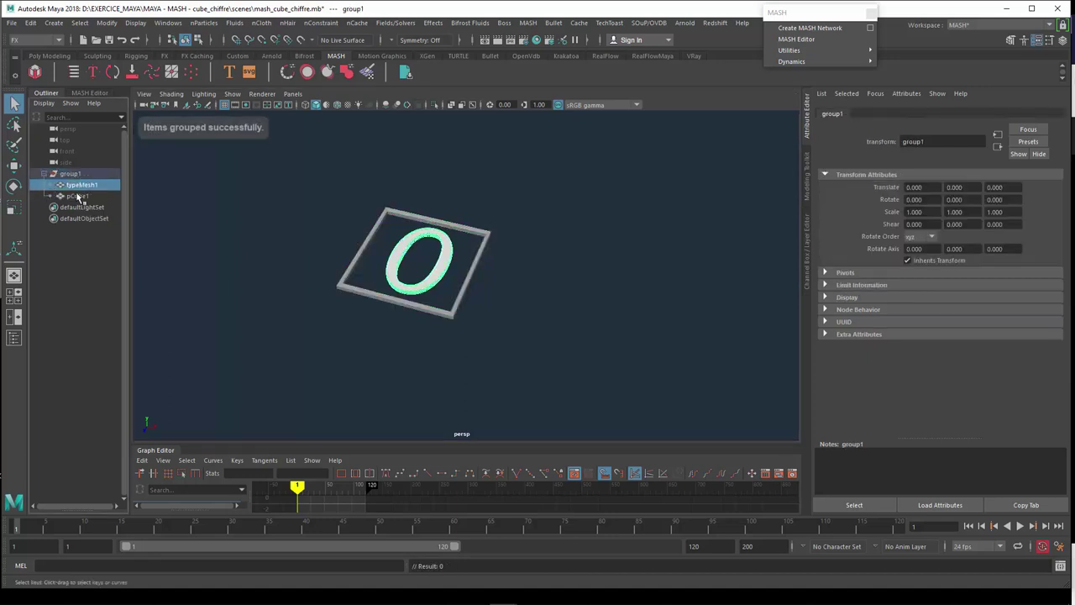
left_click(74, 195)
left_click(71, 174)
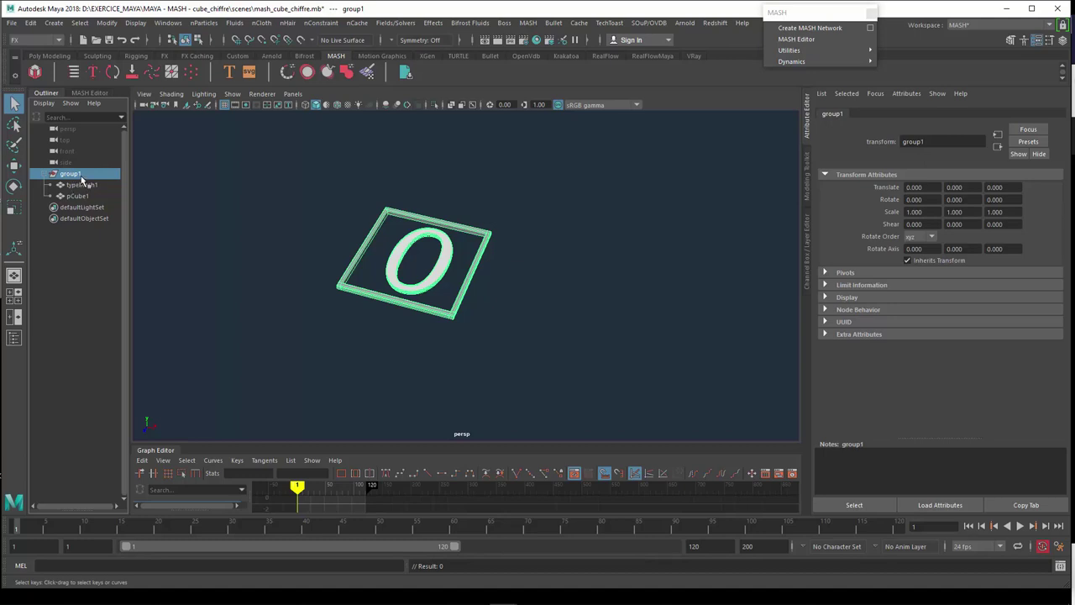
left_click(31, 22)
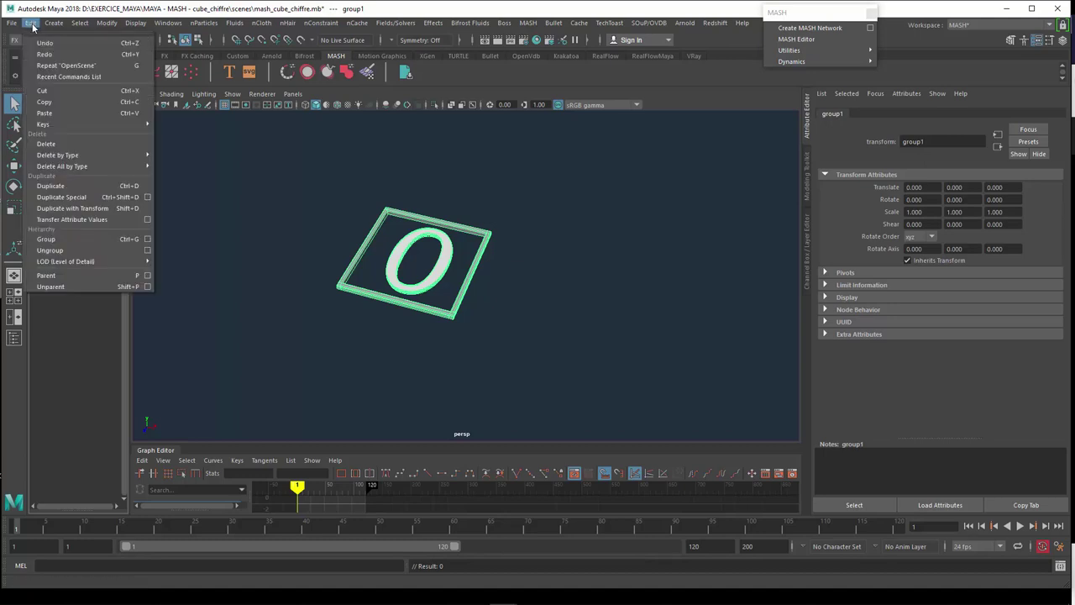
Step: Duplicate group1 once with Duplicate input graph enabled, producing group2 and typeMesh2
left_click(146, 198)
mouse_move(452, 209)
left_mouse_down()
mouse_move(618, 182)
mouse_move(622, 152)
left_mouse_up()
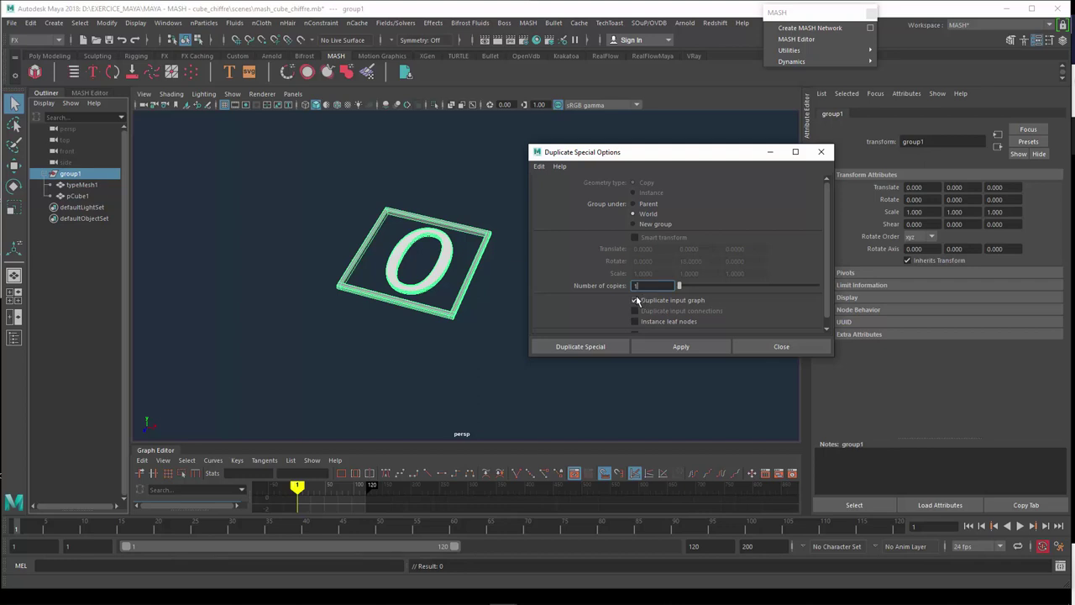
left_click(591, 351)
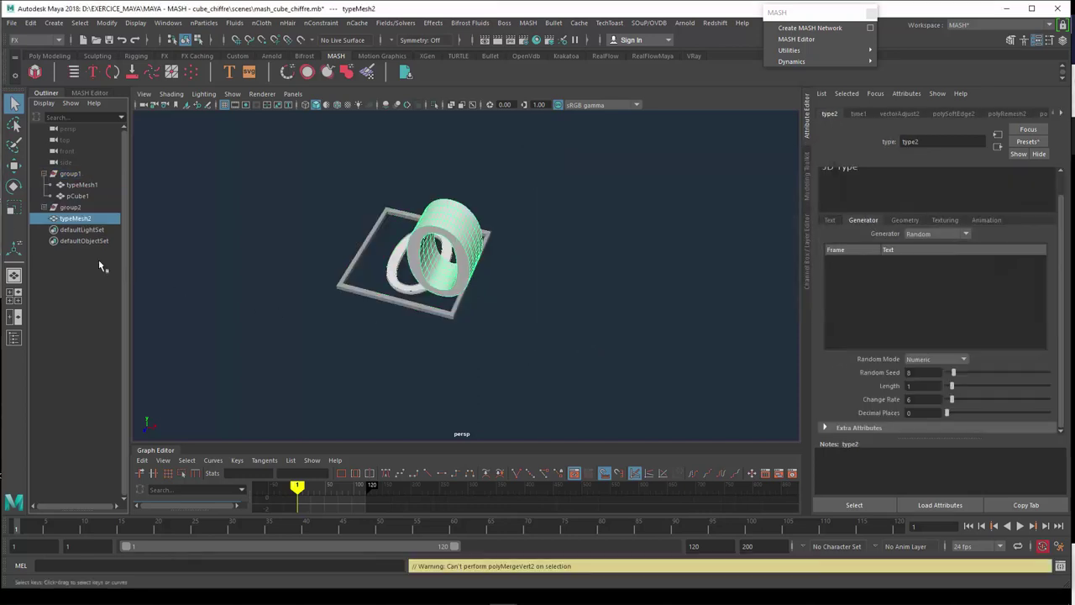
Step: Expand group2 in the Outliner and select the extra text mesh typeMesh2
left_click(71, 207)
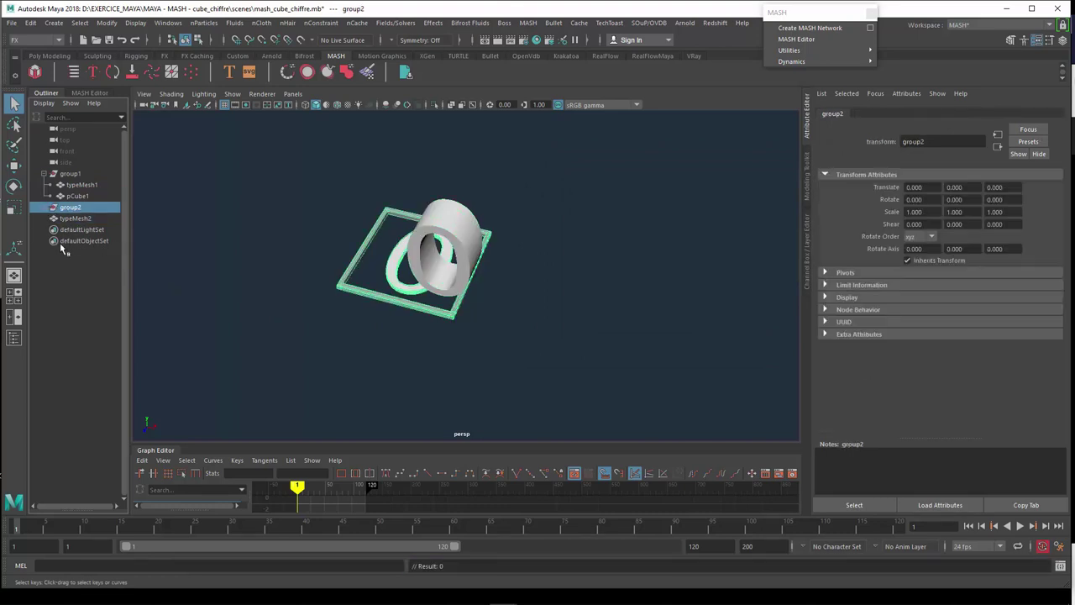
left_click(45, 207)
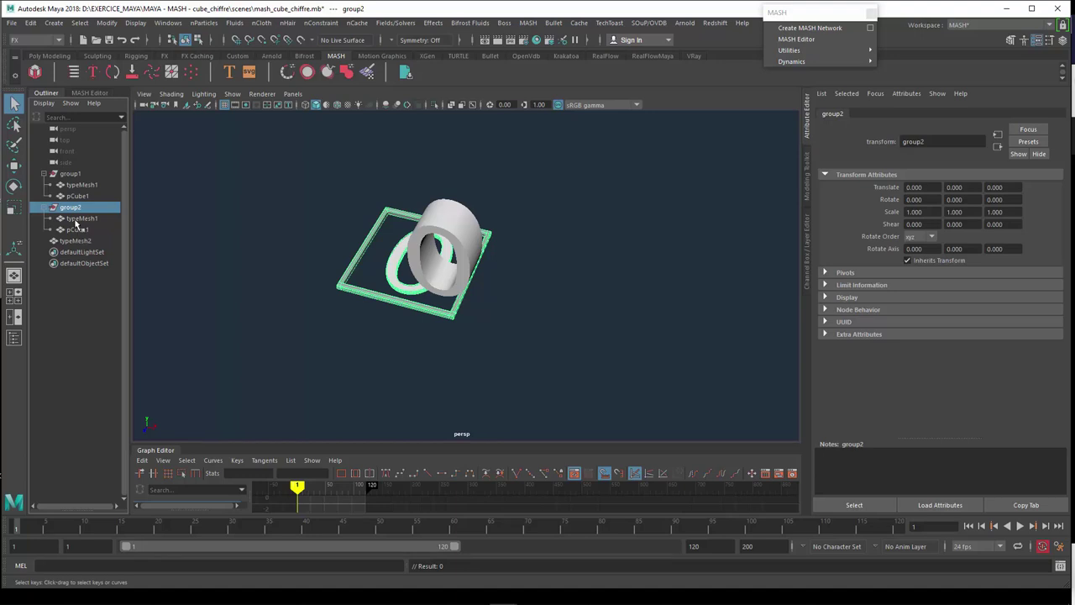
left_click(72, 242)
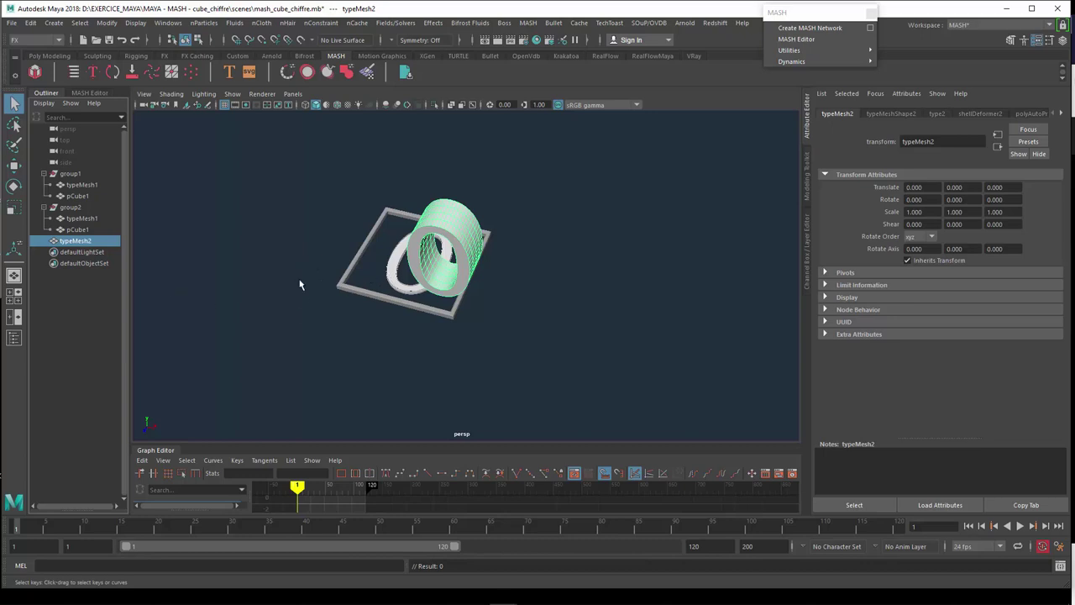
left_click(84, 218)
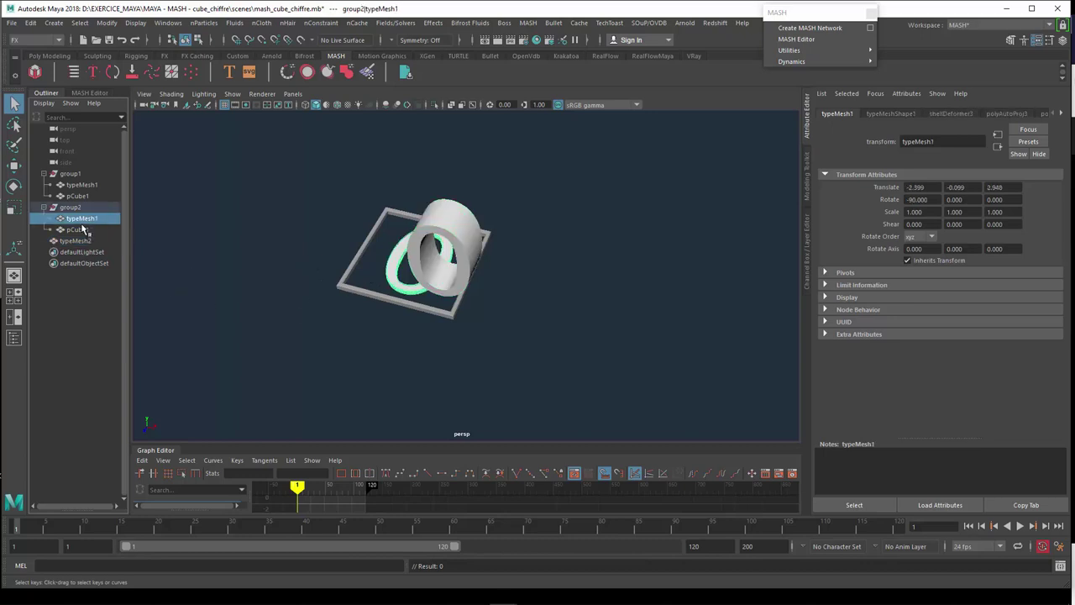
left_click(76, 242)
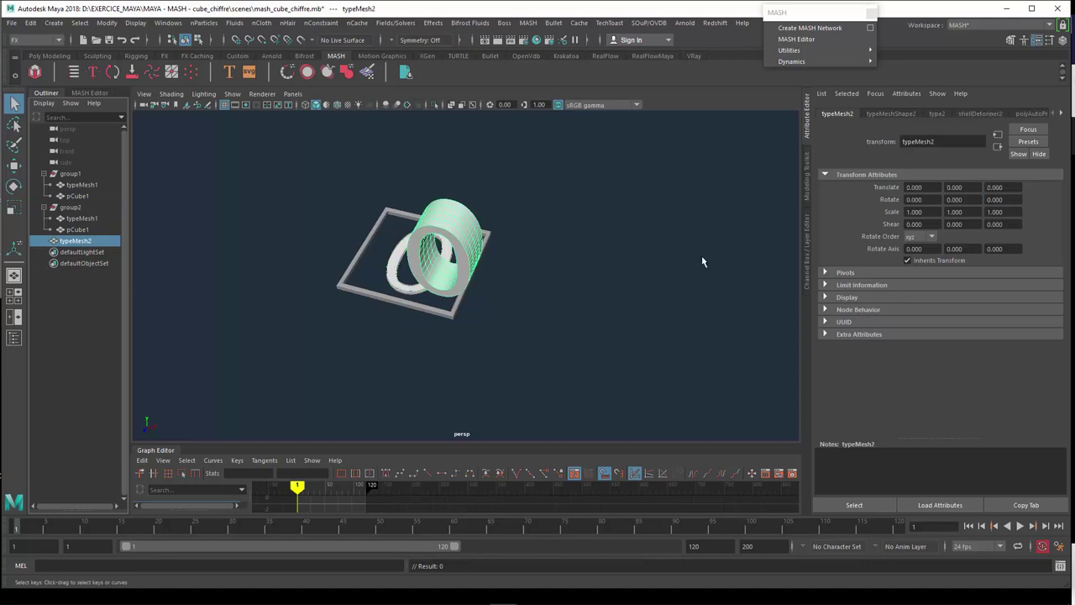
Step: Put typeMesh2 into a new display layer, layer1, and hide that layer
left_click(809, 279)
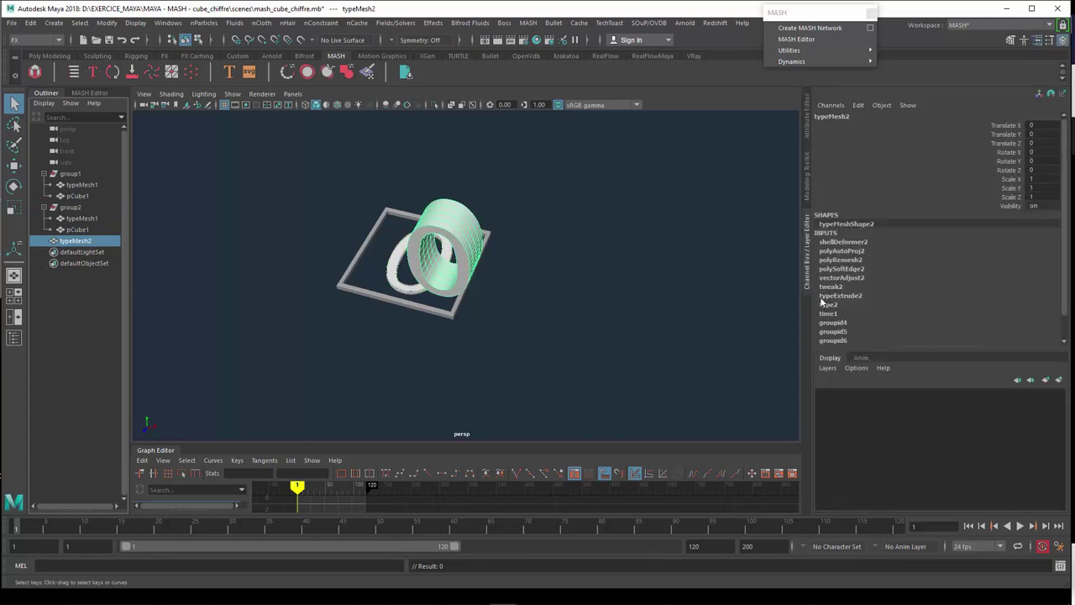
left_click(828, 368)
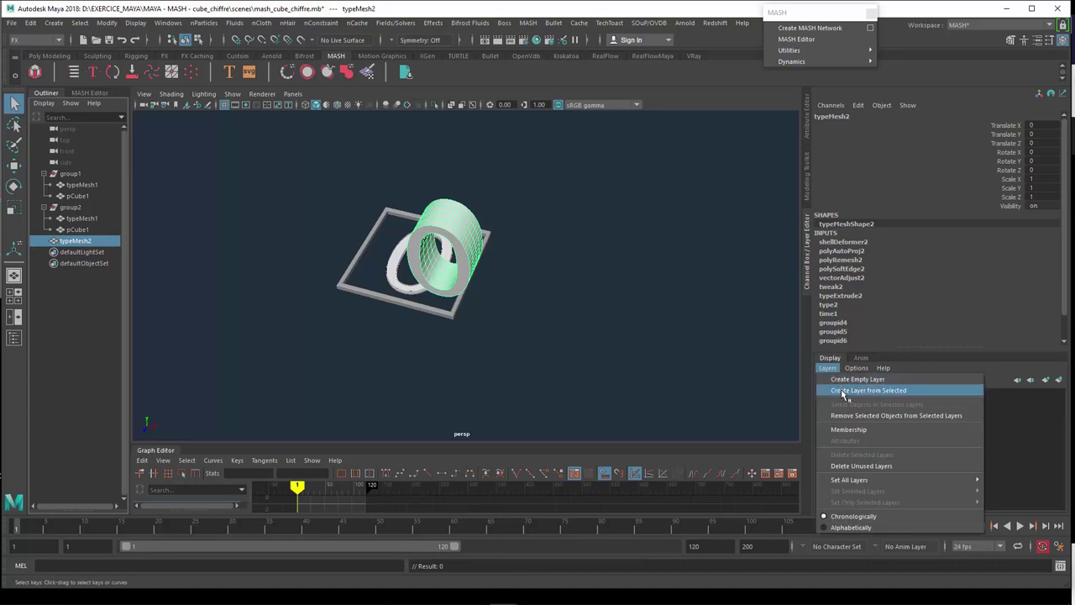
left_click(844, 391)
left_click(822, 395)
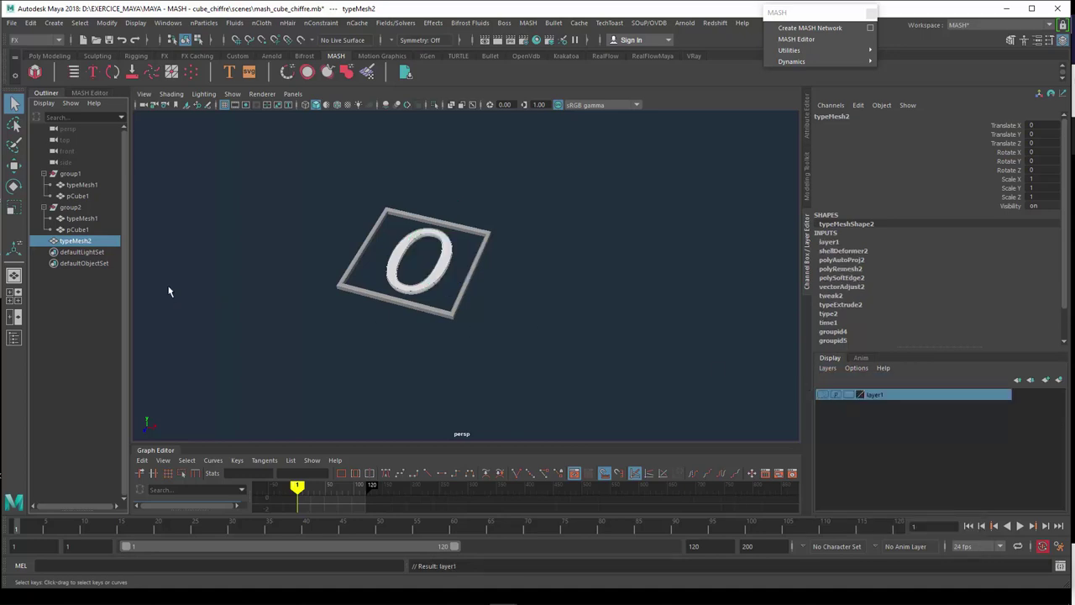
left_click(82, 241)
key("ctrl+a")
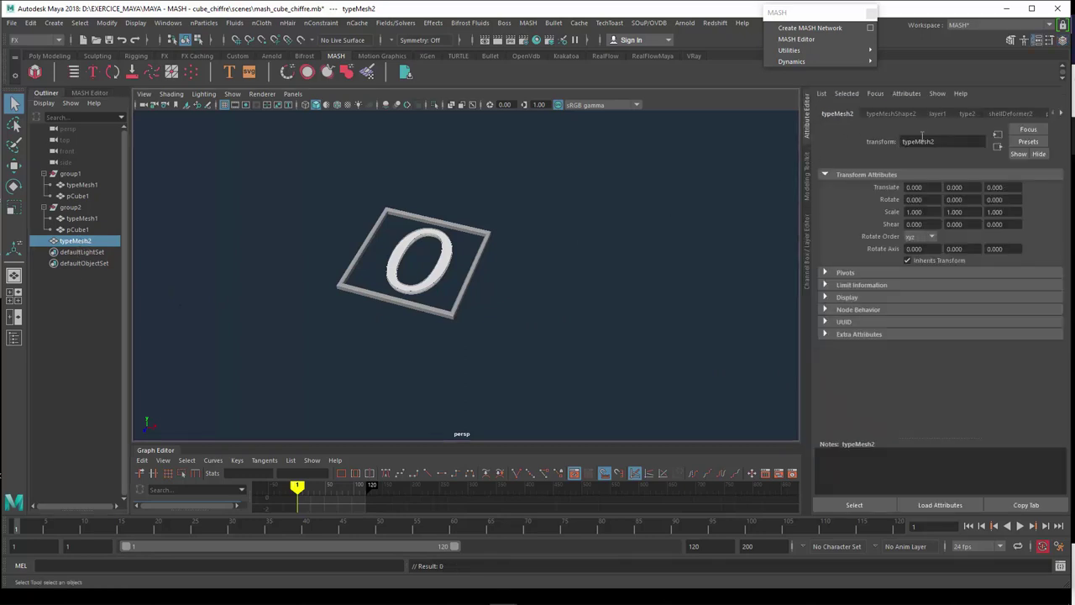
Step: Set the 3D Type random seed to 14 and change rate to 10, preview playback, collapse group1 and group2
left_click(965, 114)
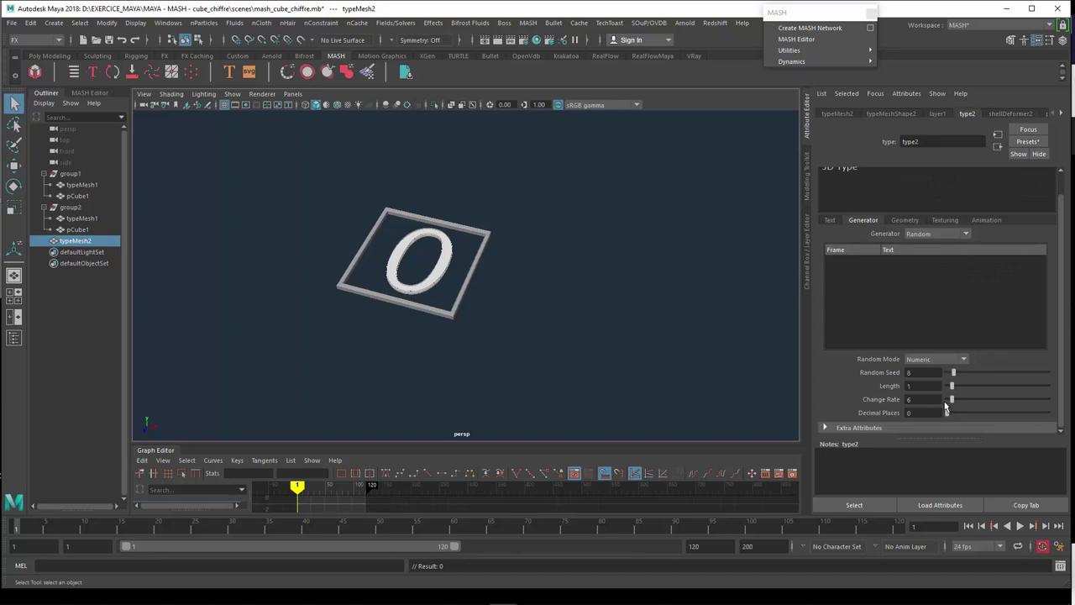
left_click_drag(952, 400, 961, 374)
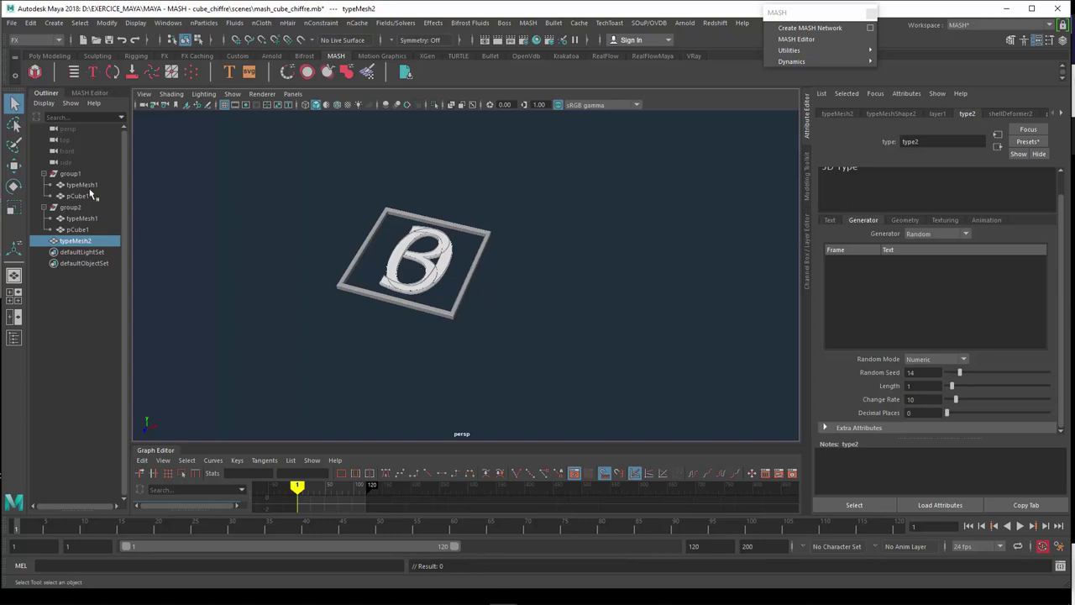
key("alt+v")
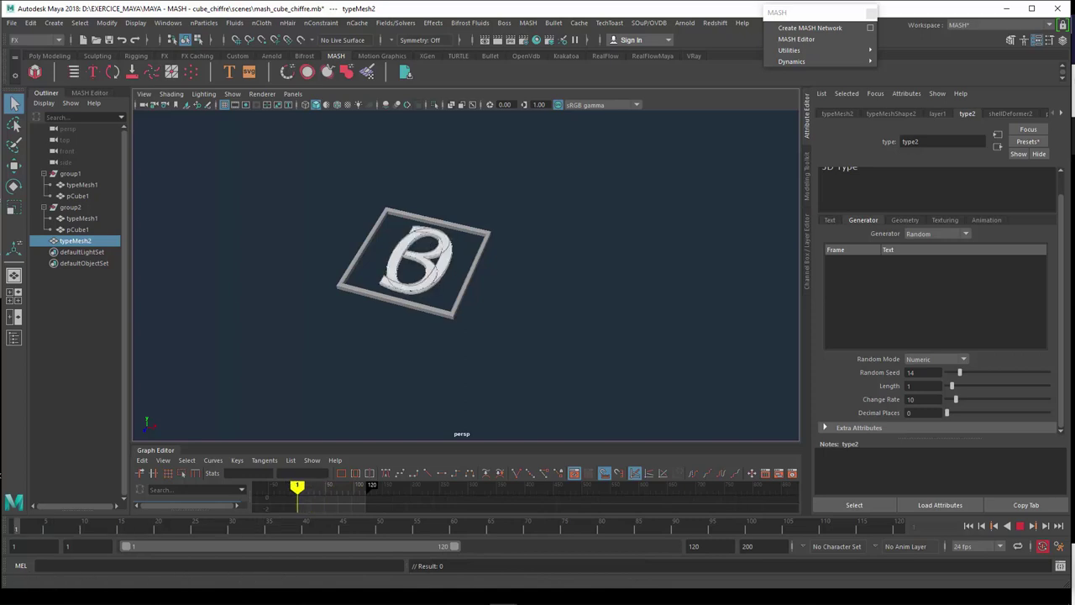
key("Escape")
left_click(44, 207)
left_click(45, 173)
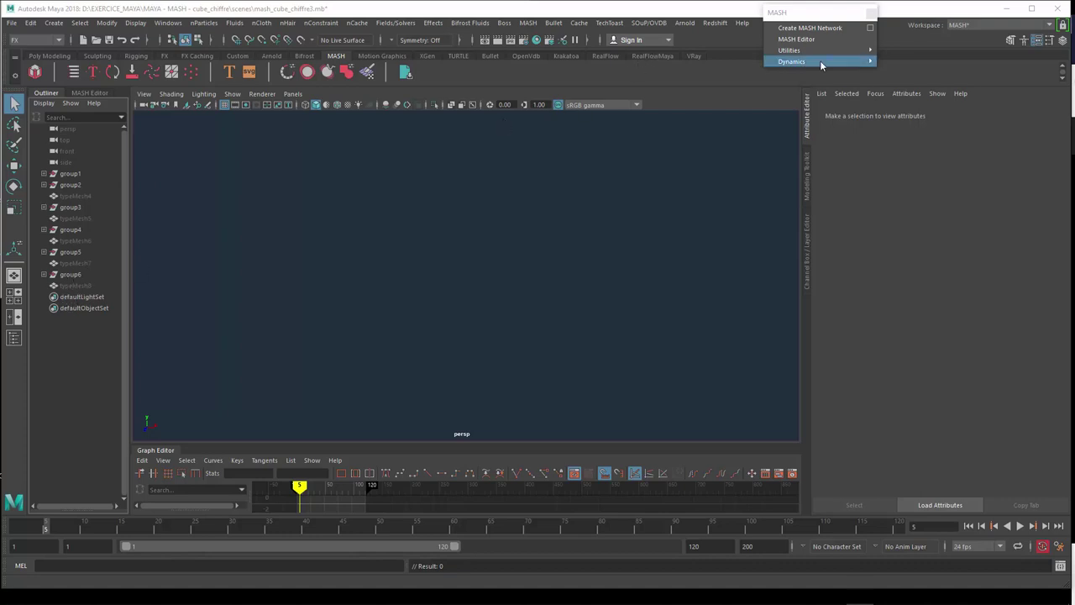
Step: Keep the MASH workspace, check the MASH Editor, and make the Graph Editor pane taller
left_click(962, 25)
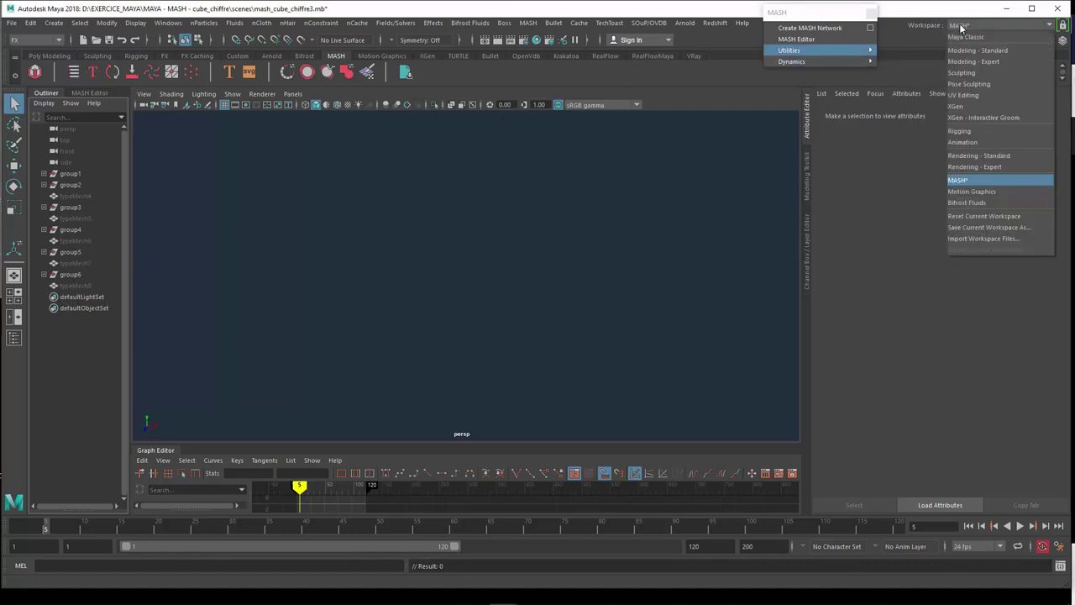
left_click(975, 180)
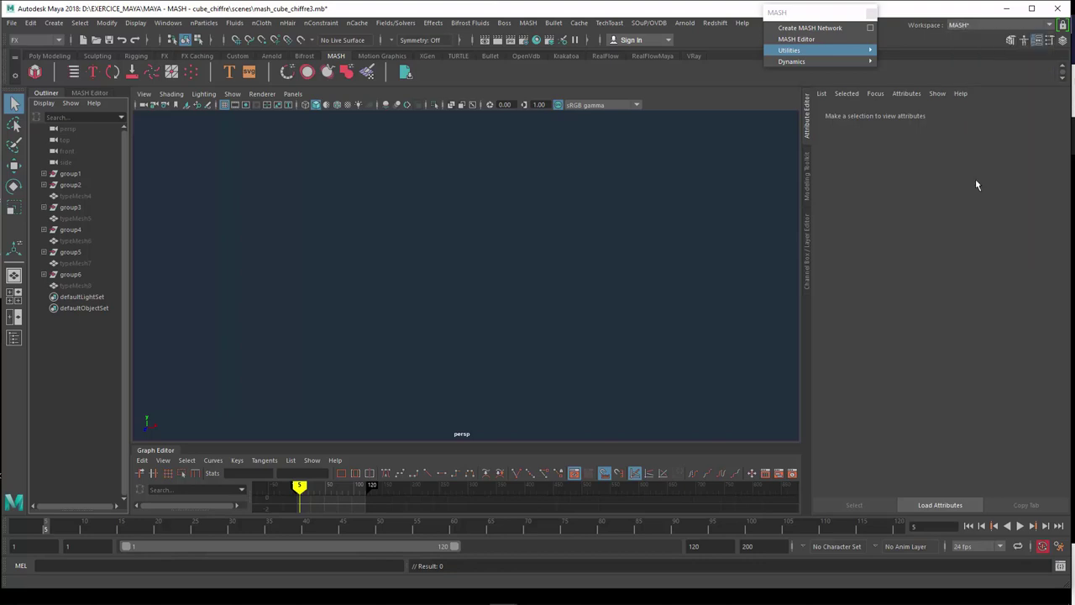
left_click(99, 93)
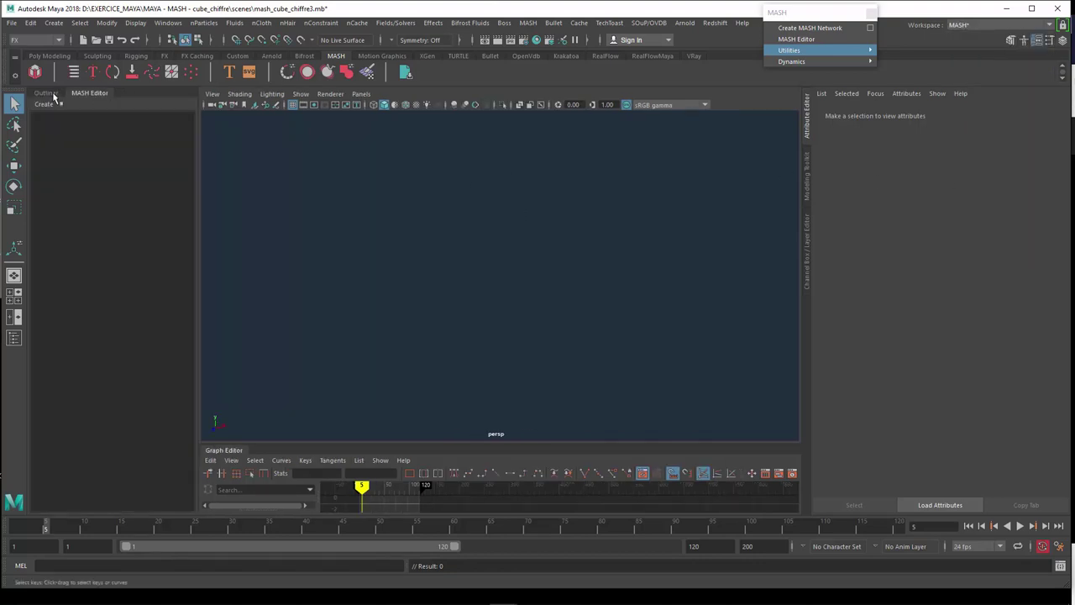
left_click(52, 94)
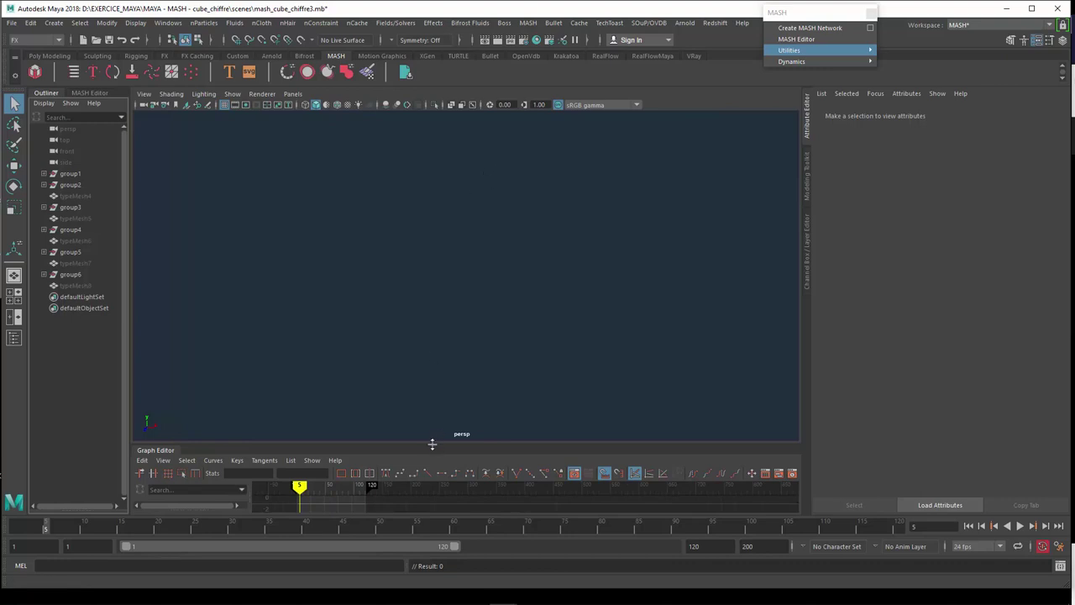
mouse_move(433, 442)
left_mouse_down()
mouse_move(437, 353)
mouse_move(429, 412)
left_mouse_up()
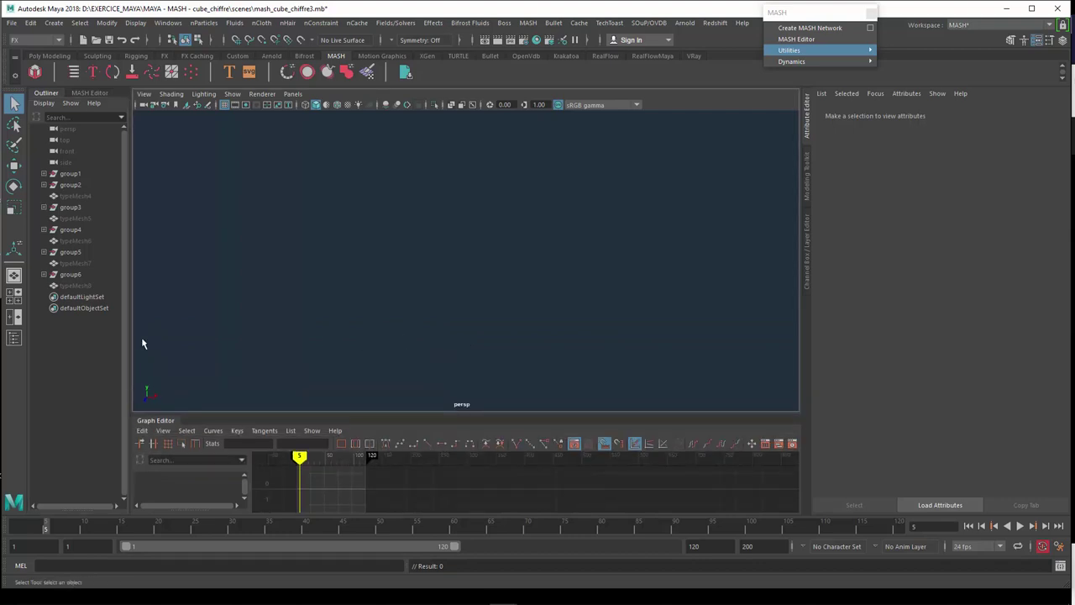
Step: Select group1 through group6 together in the Outliner
left_click(71, 174)
left_click(72, 185, "shift")
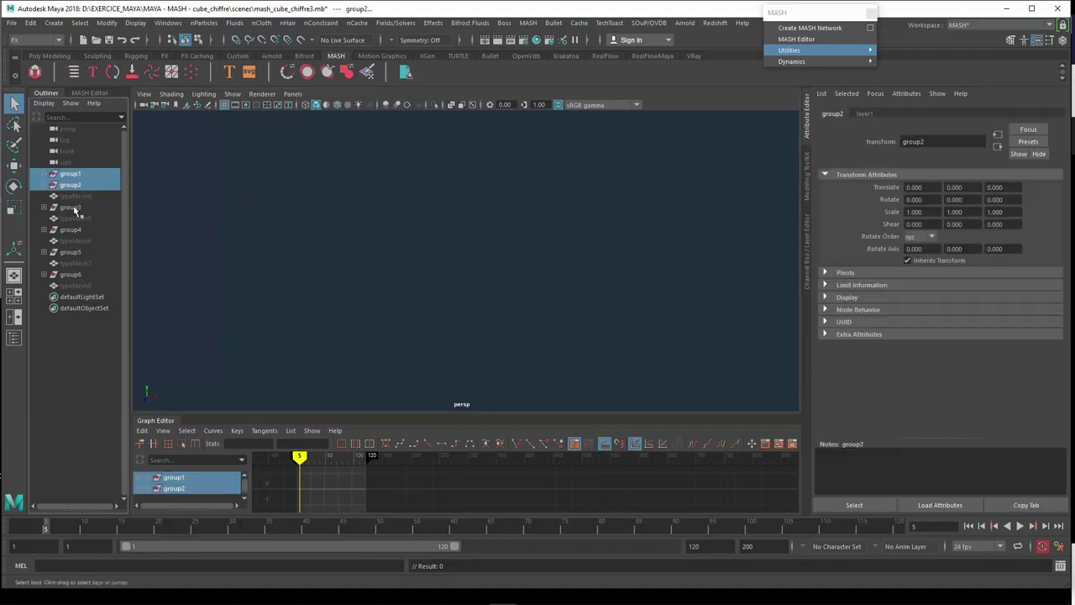
left_click(74, 210, "ctrl")
left_click(75, 231, "ctrl")
left_click(77, 254, "ctrl")
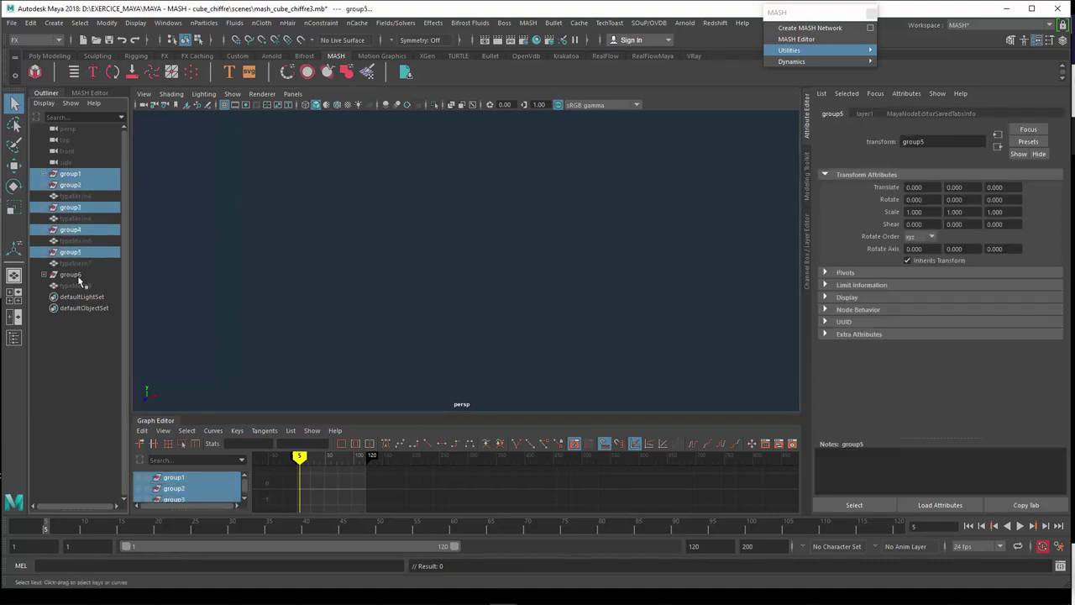
left_click(78, 277, "ctrl")
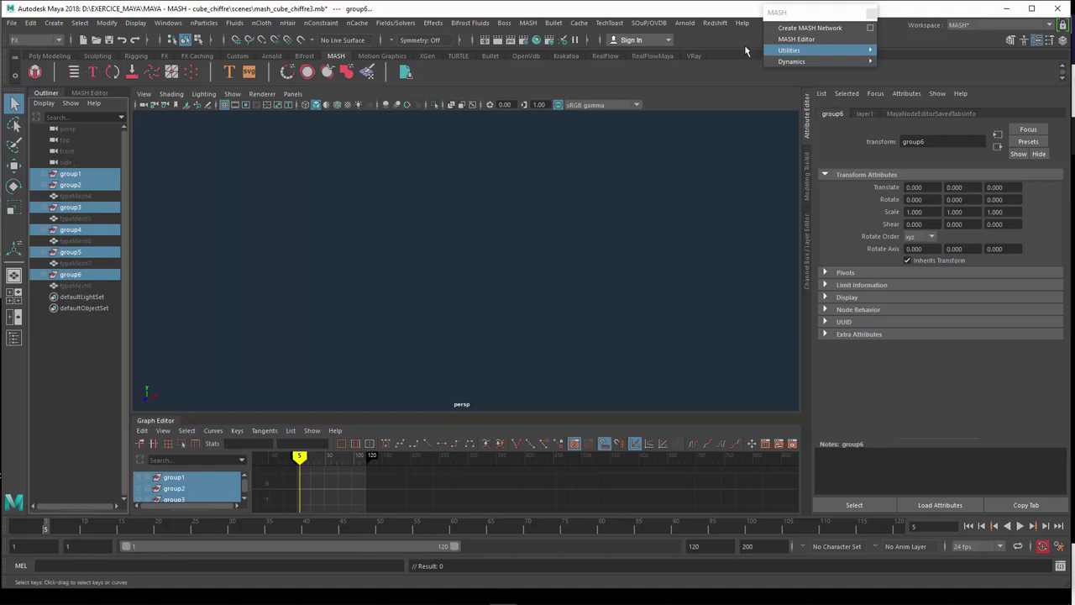
left_click(783, 17)
left_click_drag(705, 92, 696, 75)
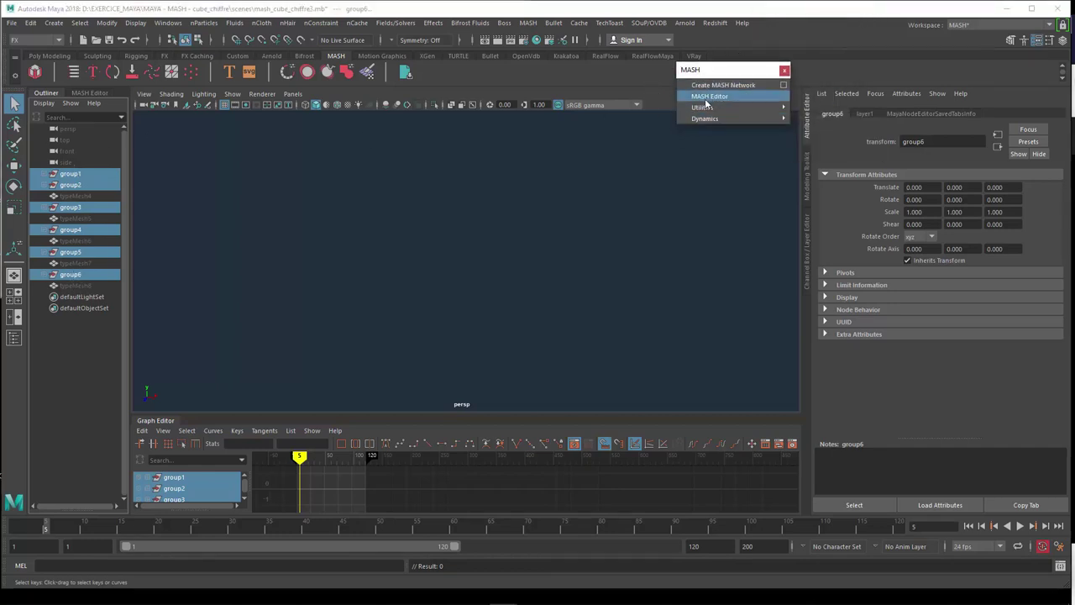
Step: Create MASH1 from the six groups with Mesh geometry and Linear distribution
left_click(781, 85)
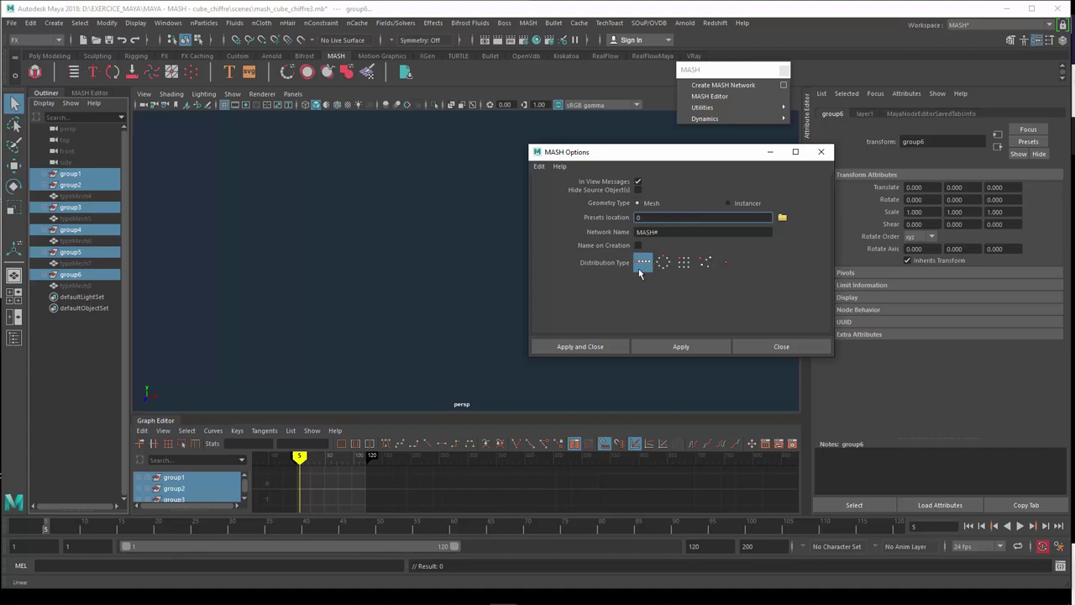
left_click(593, 345)
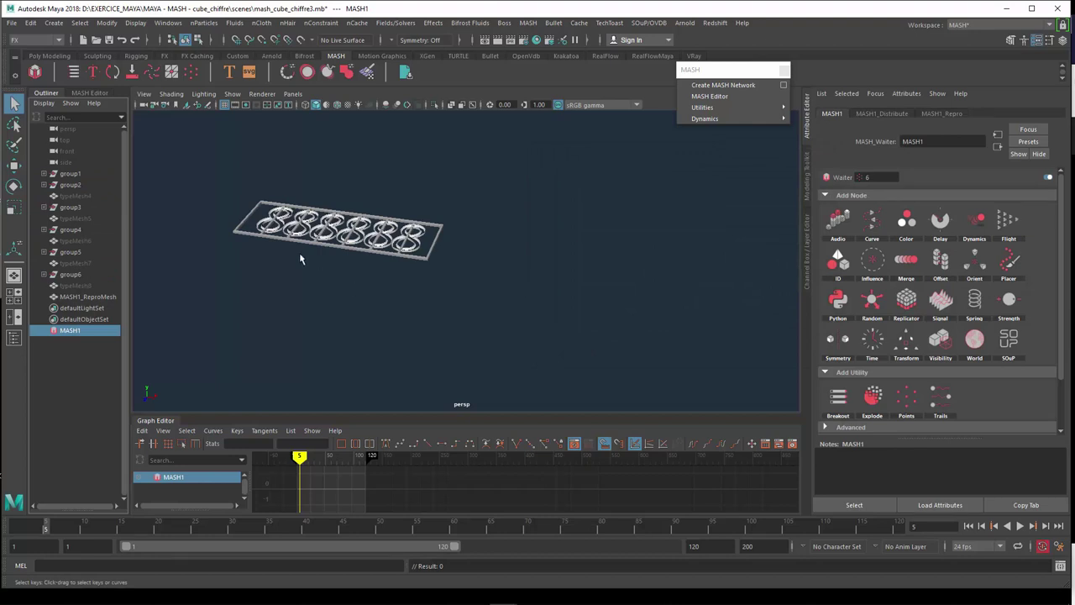
Step: Drag MASH1_Distribute Distance X to about 56, then scrub the timeline back to frame 1
left_click(885, 115)
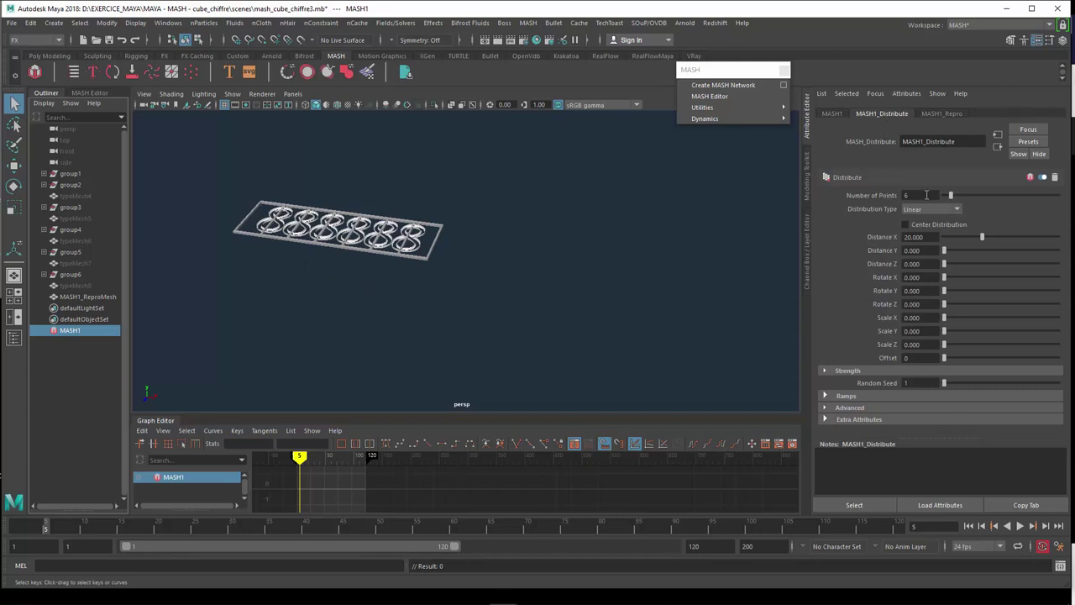
mouse_move(982, 238)
left_mouse_down()
mouse_move(1042, 237)
mouse_move(1050, 251)
left_mouse_up()
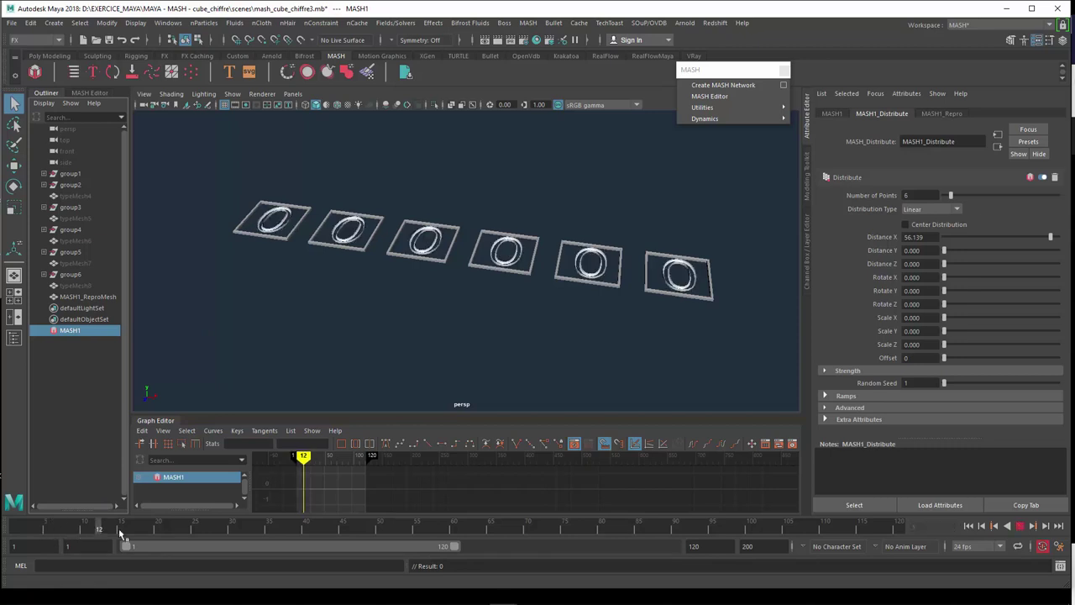
mouse_move(48, 535)
left_mouse_down()
mouse_move(166, 537)
mouse_move(4, 533)
left_mouse_up()
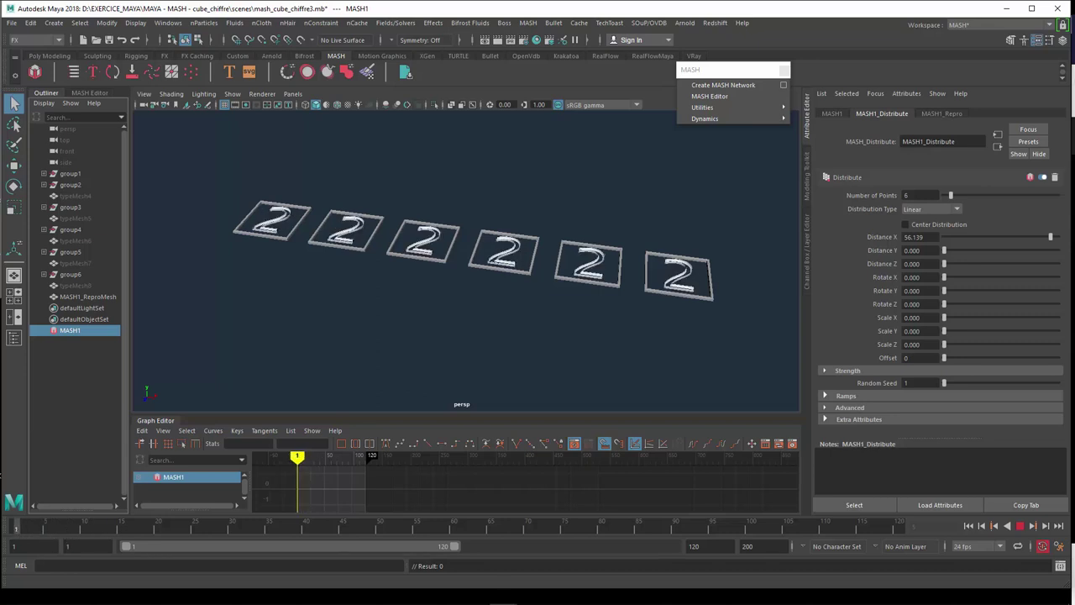
left_click_drag(4, 533, 8, 521)
Step: Select MASH1_ReproMesh, review its repro objects group1 to group6, then open the MASH Editor
left_click(99, 297)
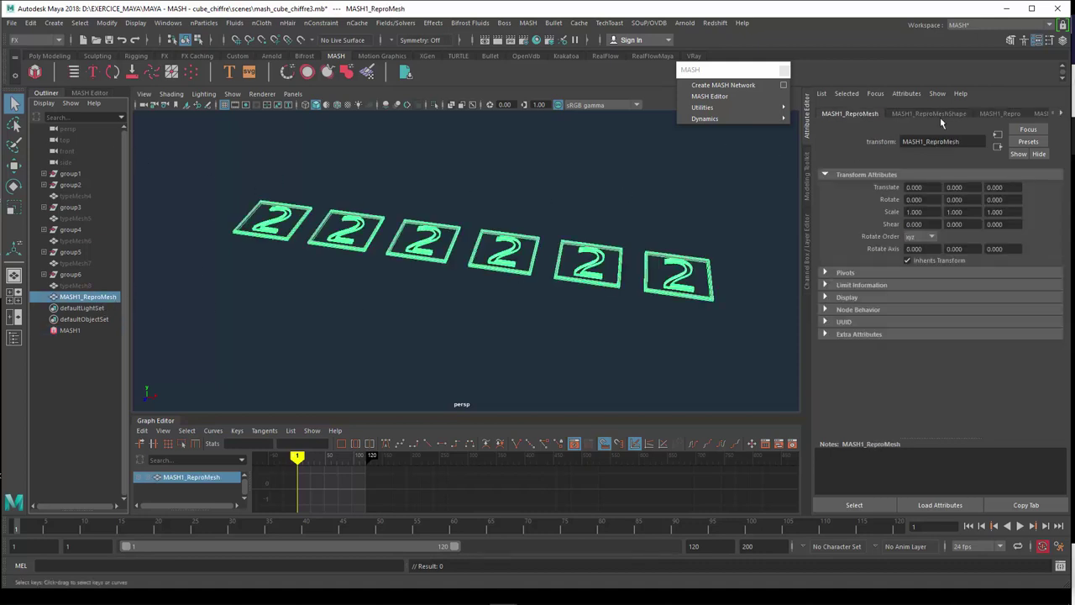
left_click(1000, 114)
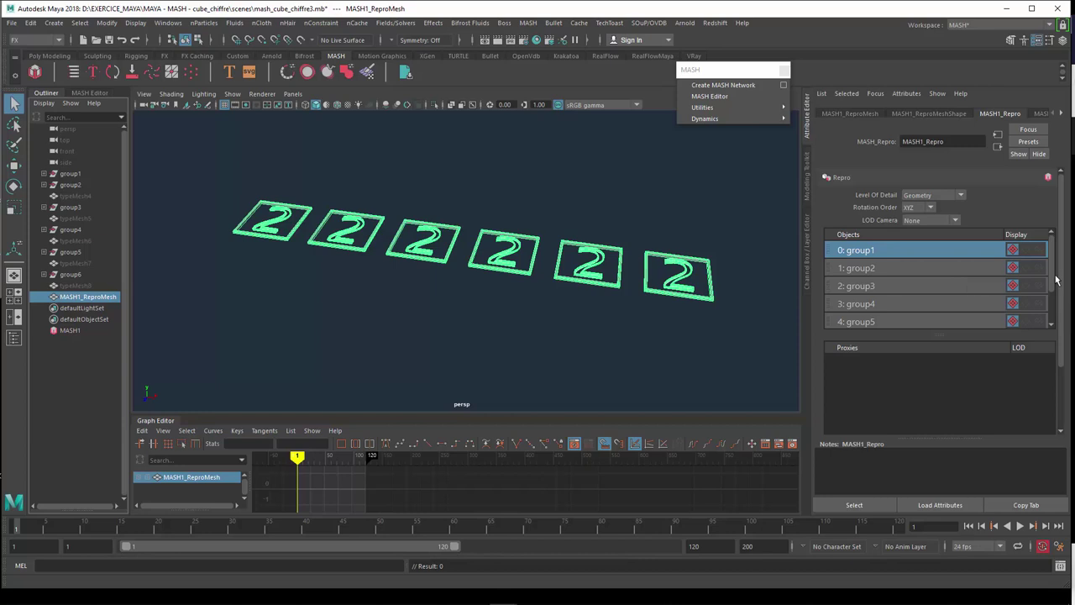
scroll(1051, 317, "down", 2)
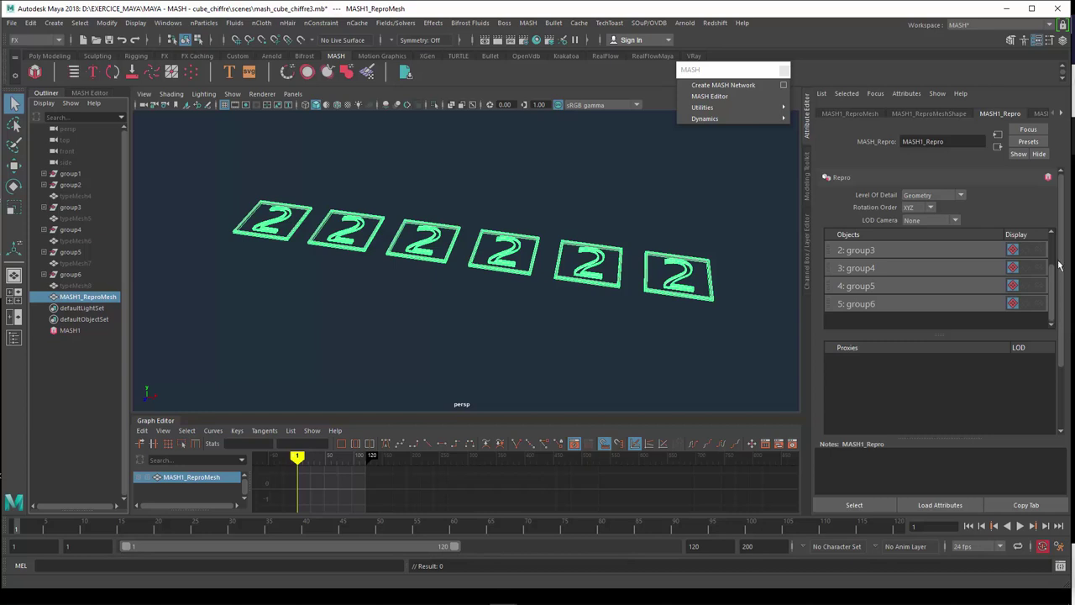
scroll(1055, 261, "up", 2)
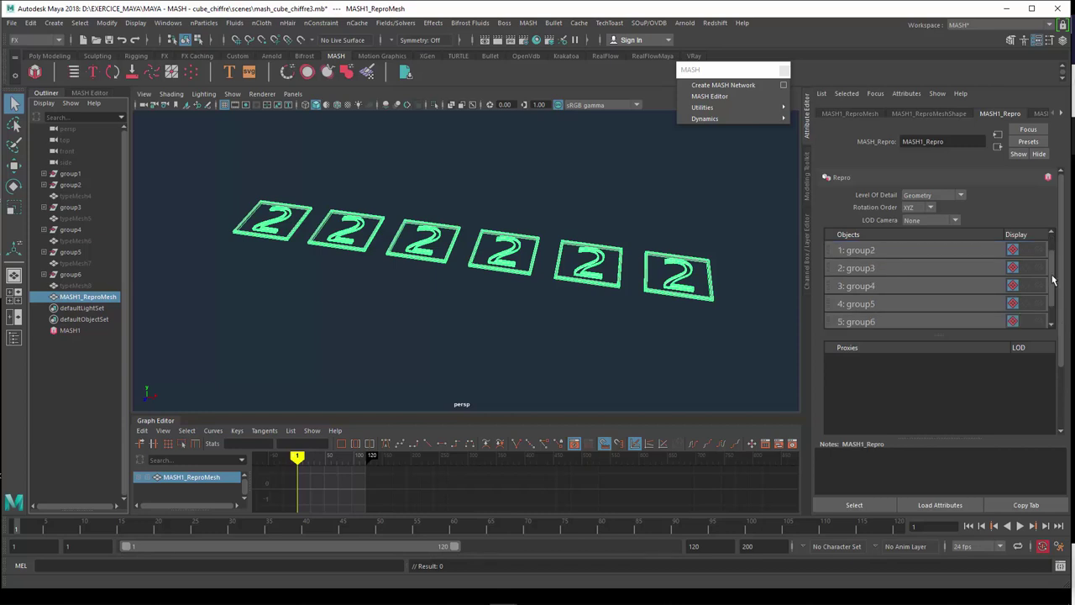
scroll(1052, 284, "down", 2)
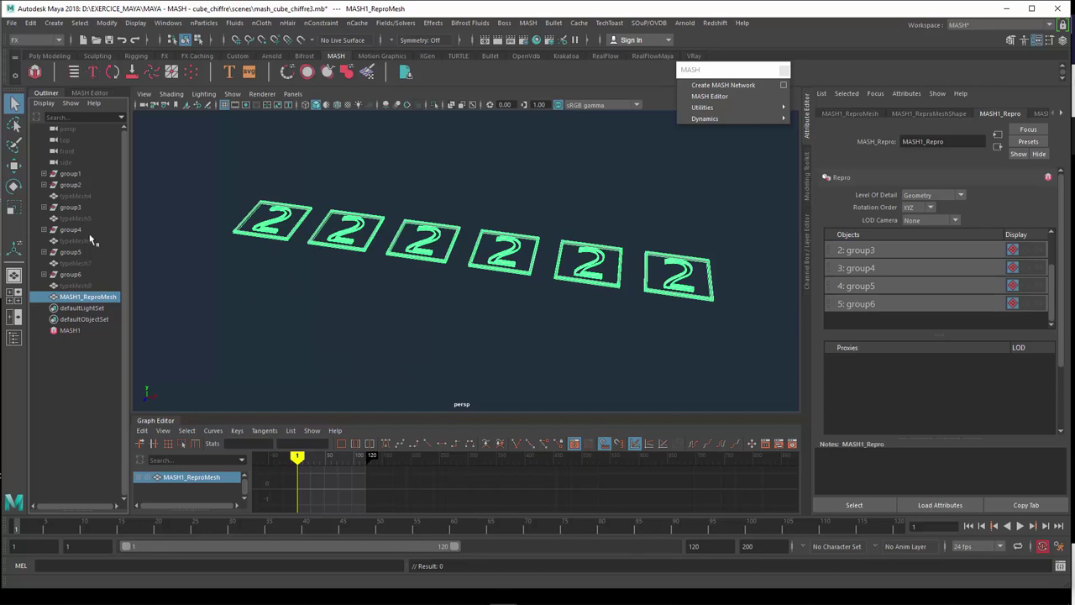
left_click(87, 96)
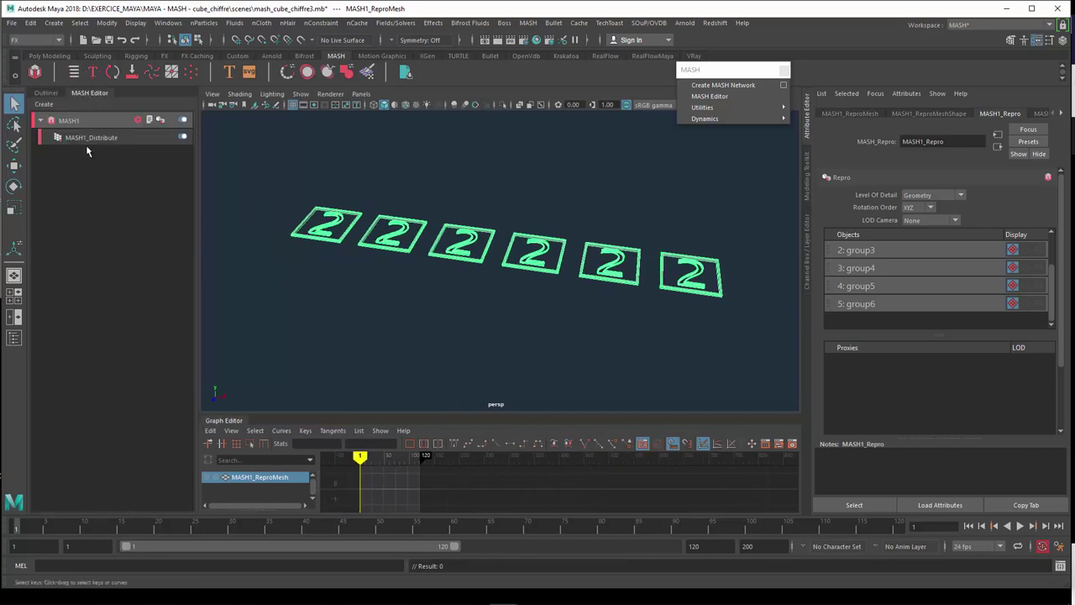
Step: Add an ID node to MASH1 and set its ID Count to 18
left_click(89, 122)
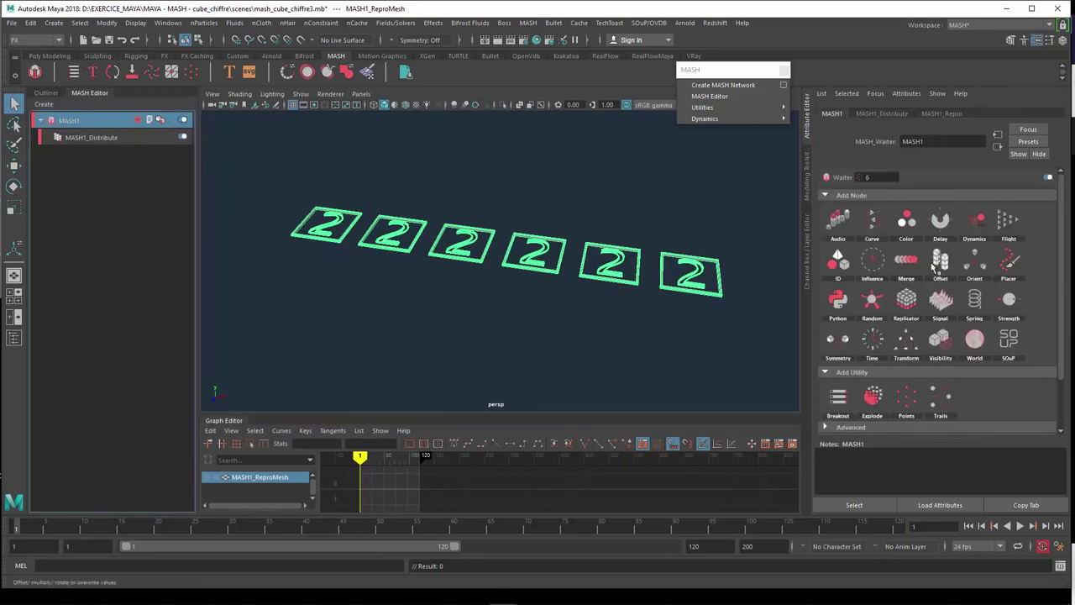
left_click_drag(840, 263, 878, 271)
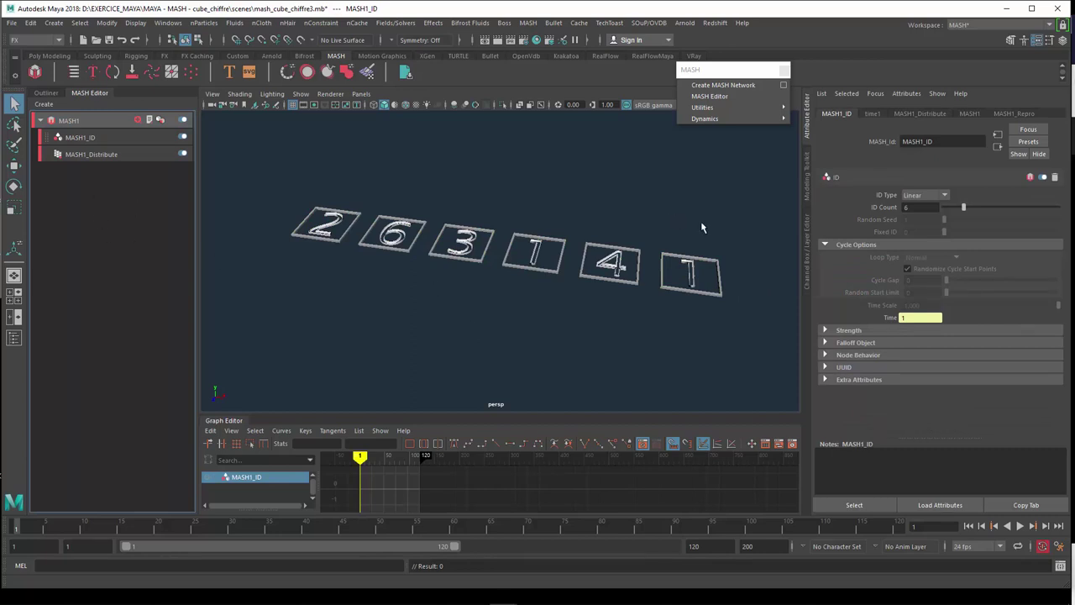
left_click(916, 207)
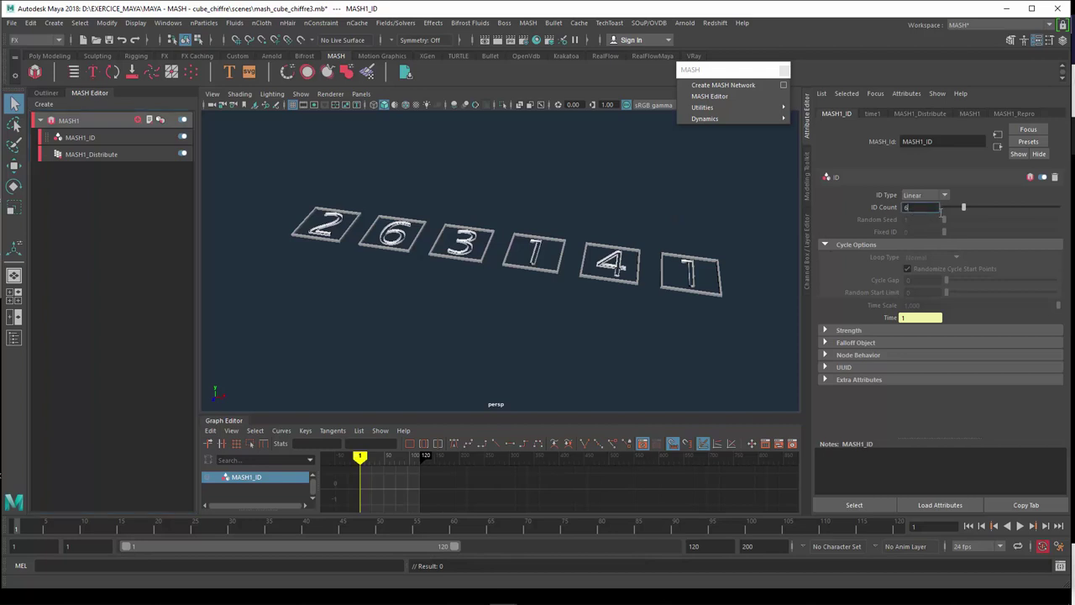
left_click_drag(962, 210, 942, 213)
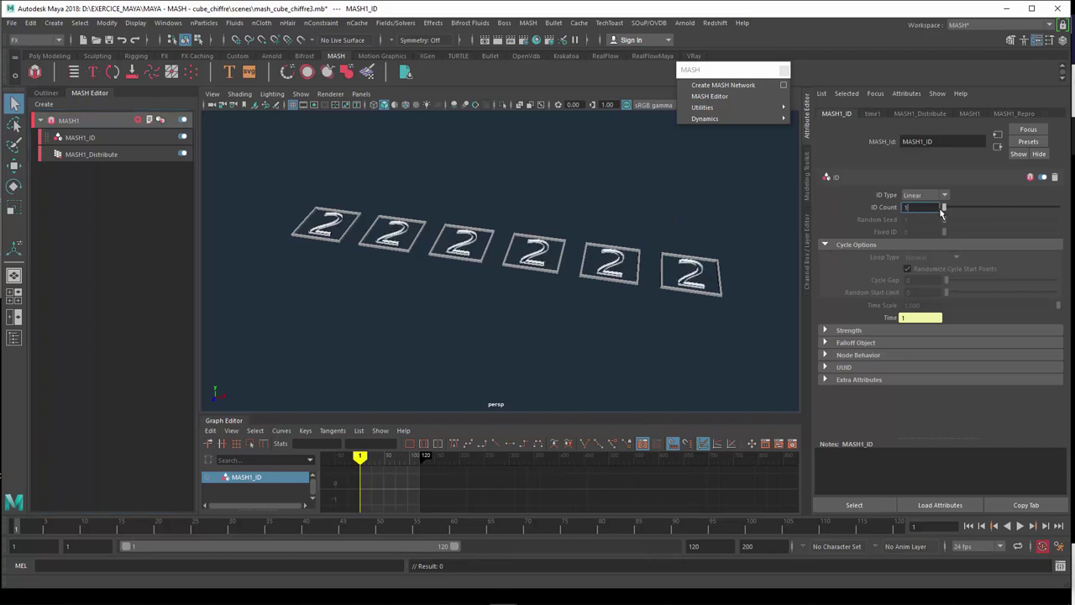
left_click_drag(941, 213, 1009, 220)
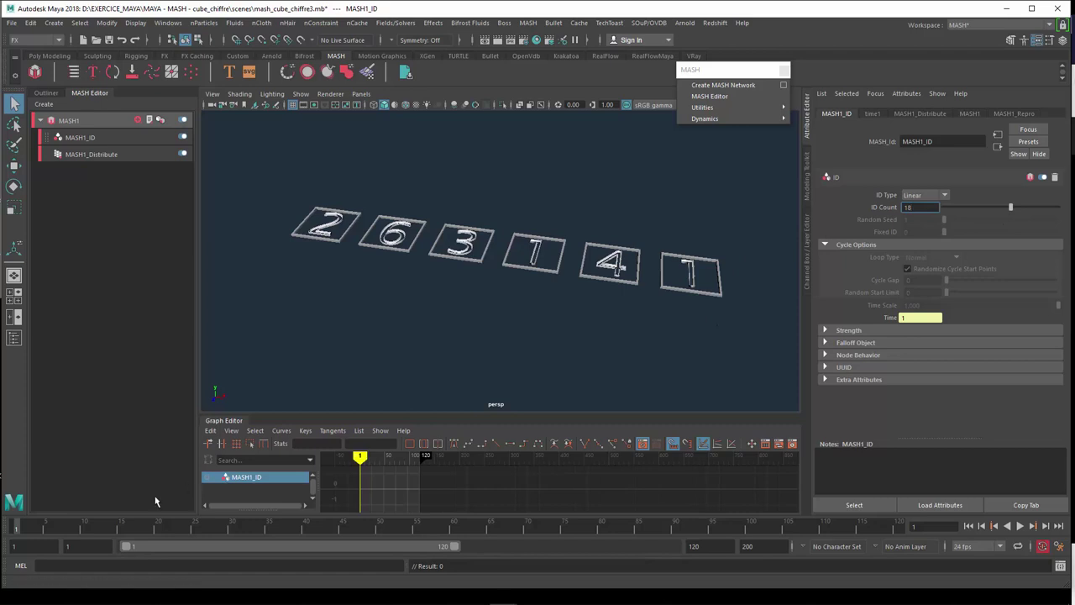
mouse_move(15, 531)
left_mouse_down()
mouse_move(152, 535)
mouse_move(15, 531)
left_mouse_up()
key("Return")
key("Return")
Step: Widen the copy spacing, try Spherical distribution, then switch MASH1_Distribute to Mesh
left_click(919, 114)
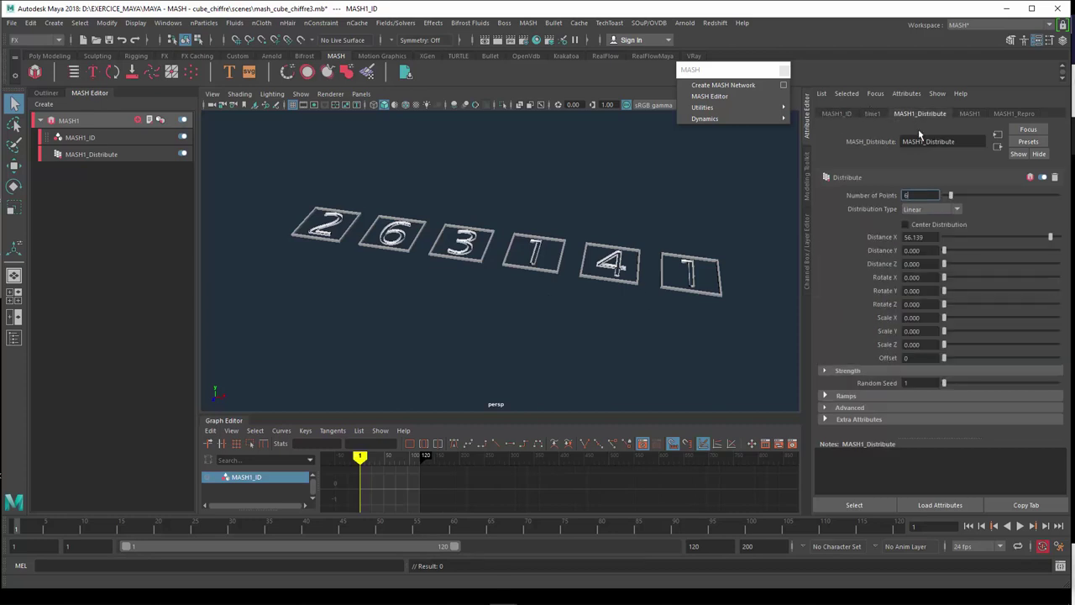
left_click_drag(1000, 240, 1065, 247)
left_click(954, 215)
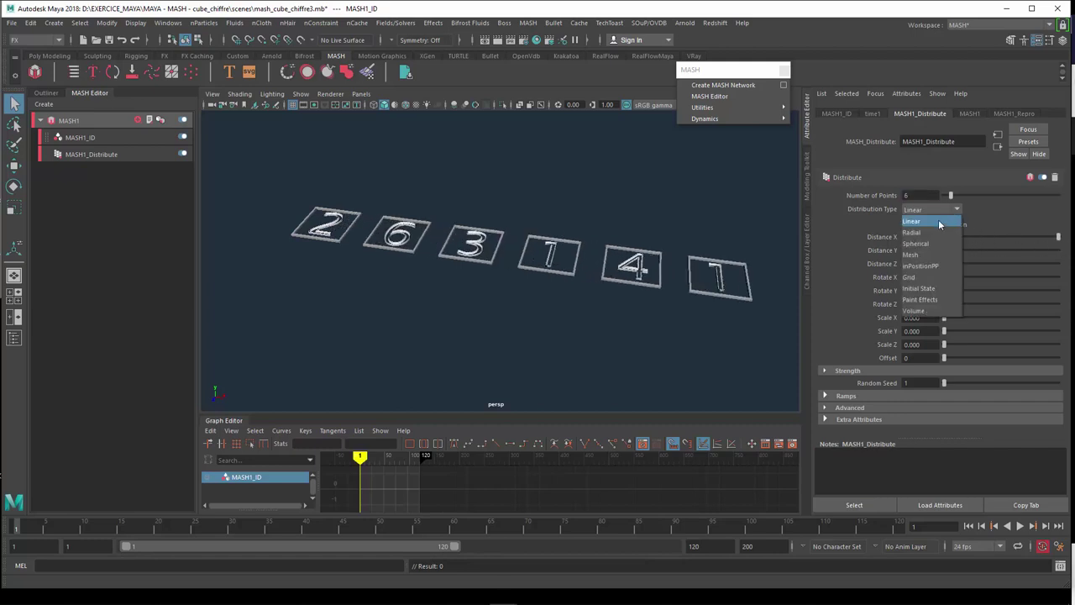
left_click(928, 243)
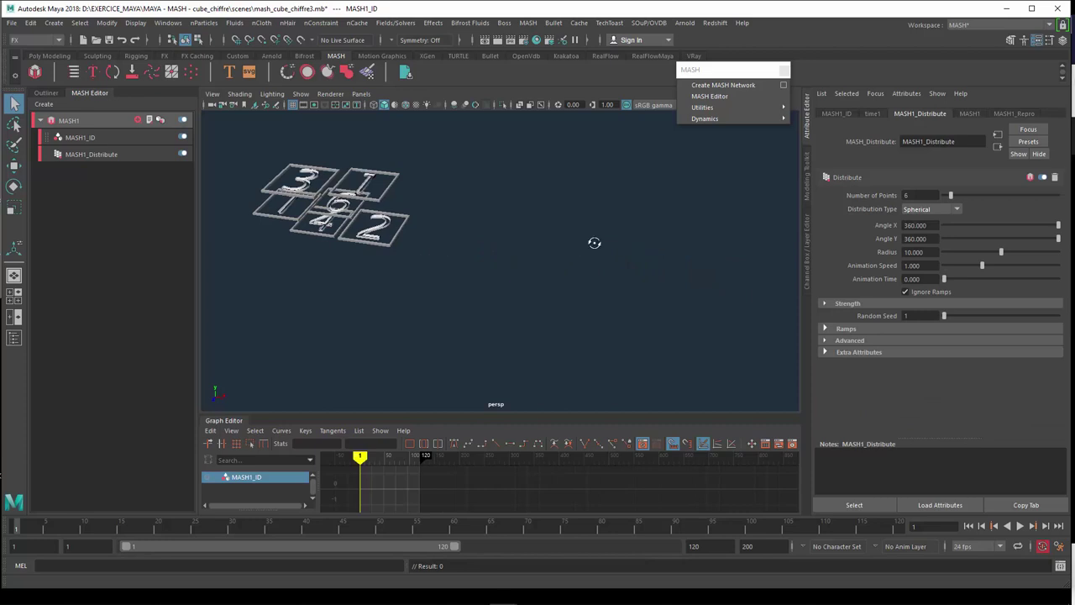
mouse_move(593, 243)
left_mouse_down("alt")
mouse_move(681, 233)
mouse_move(580, 246)
left_mouse_up("alt")
left_click(937, 210)
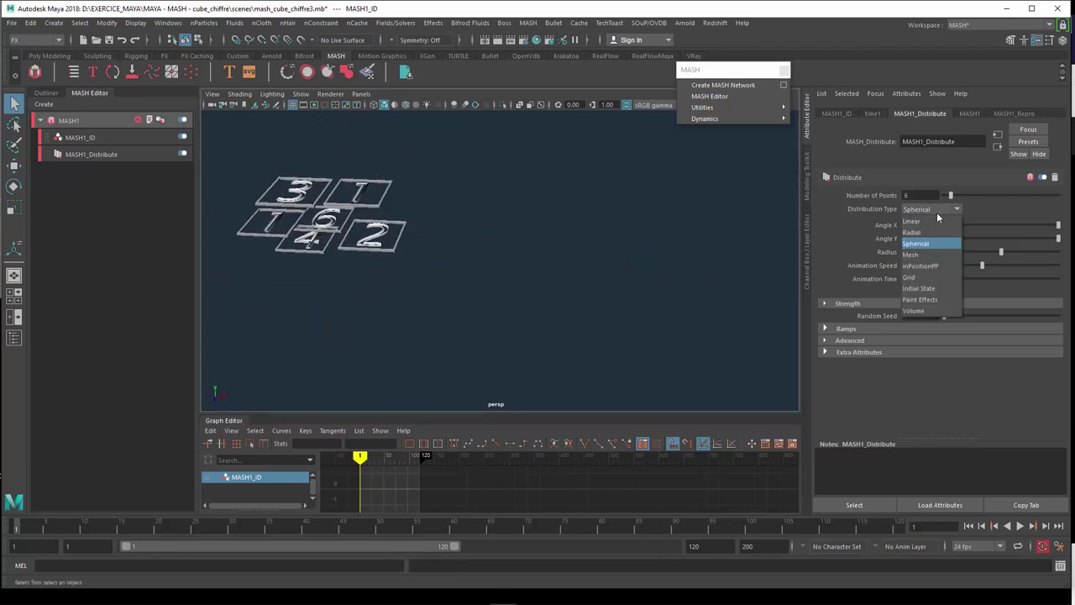
left_click(940, 255)
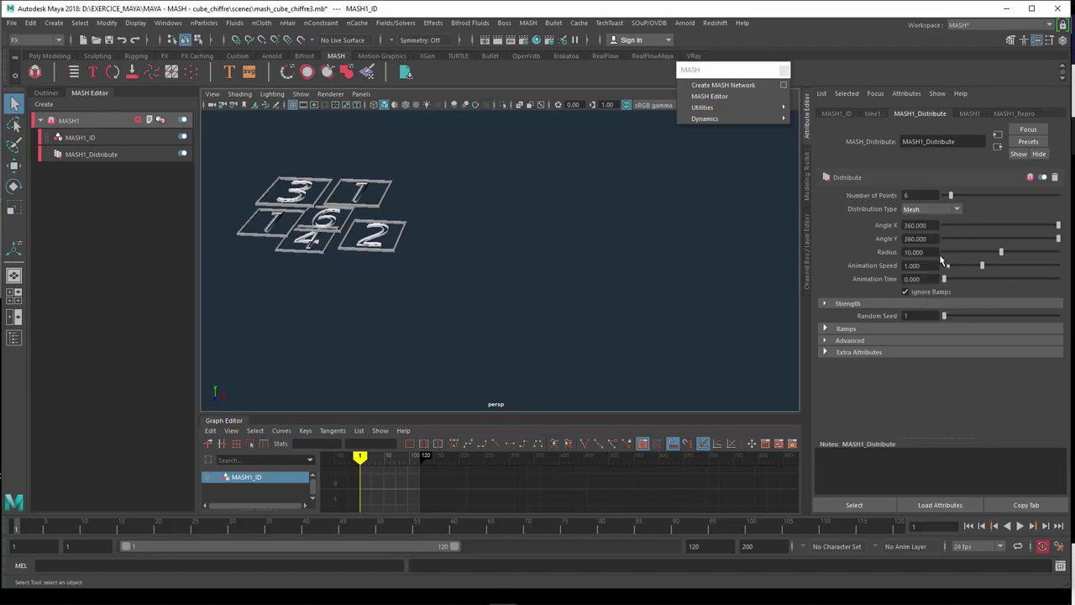
left_click(46, 93)
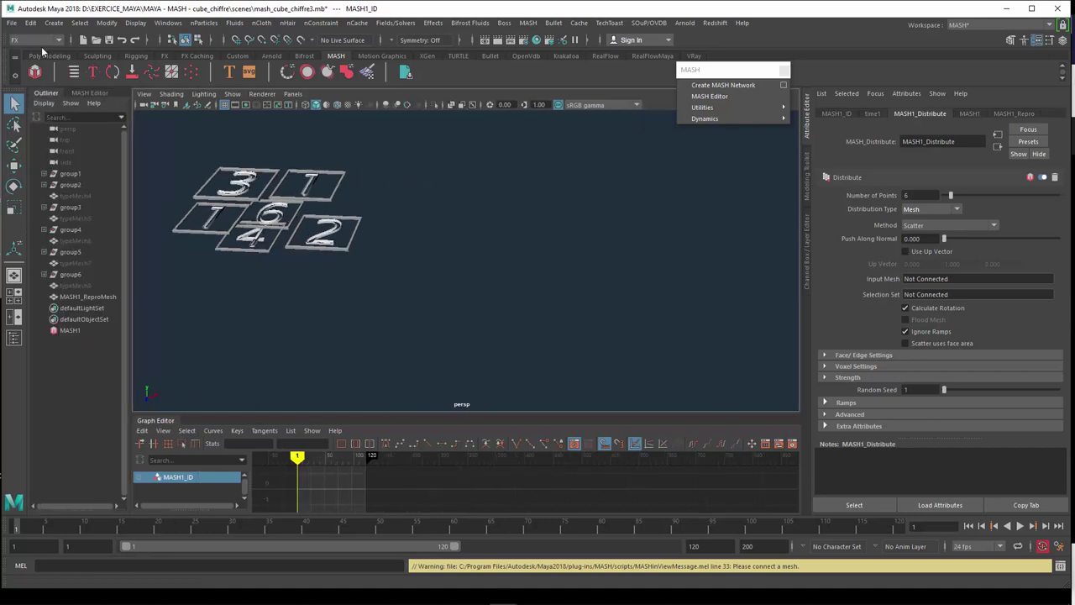
Step: Create polygon cube pCube2 and scale it up uniformly among the digit tiles
left_click(53, 22)
mouse_move(83, 62)
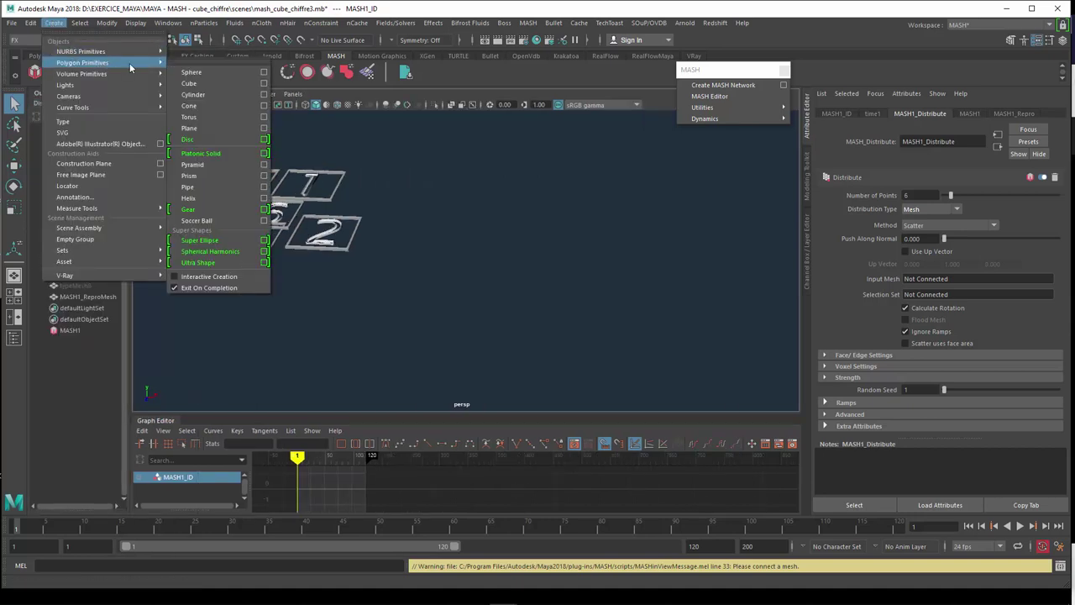
left_click(187, 84)
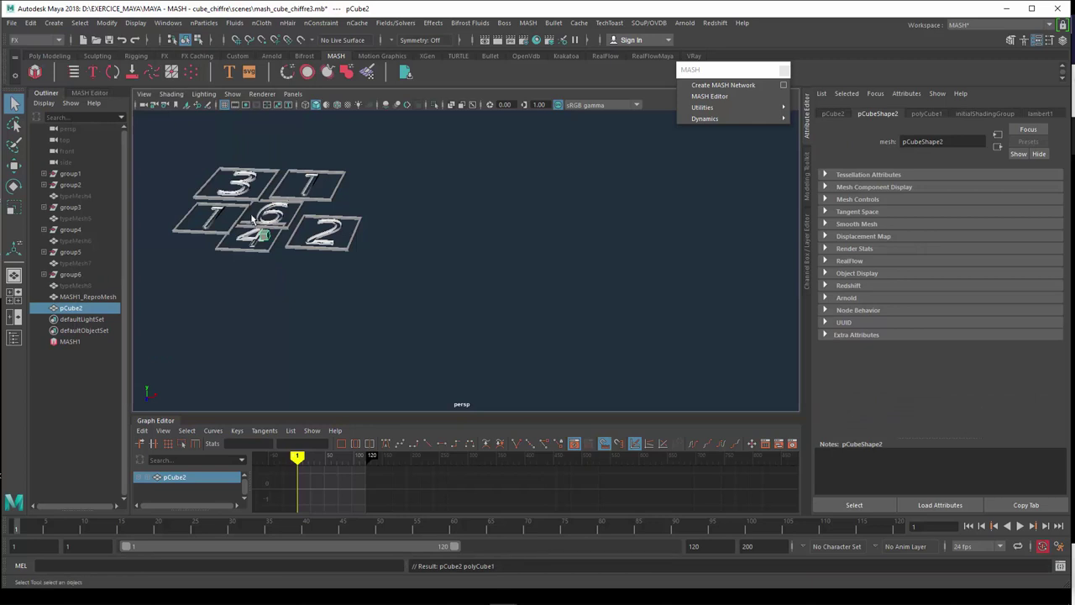
key("w")
key("r")
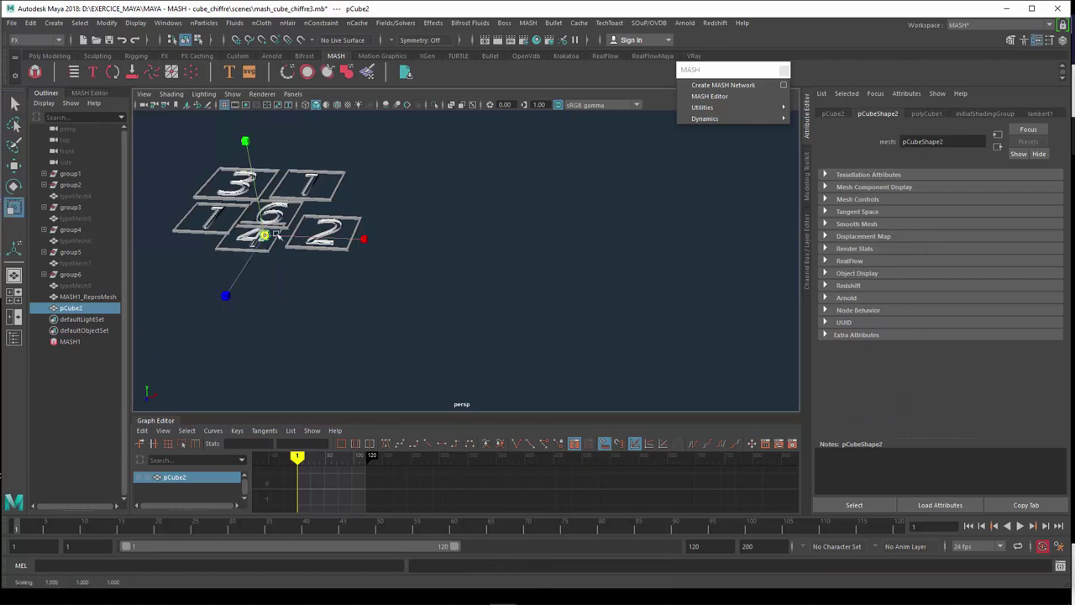
left_click_drag(264, 235, 296, 236)
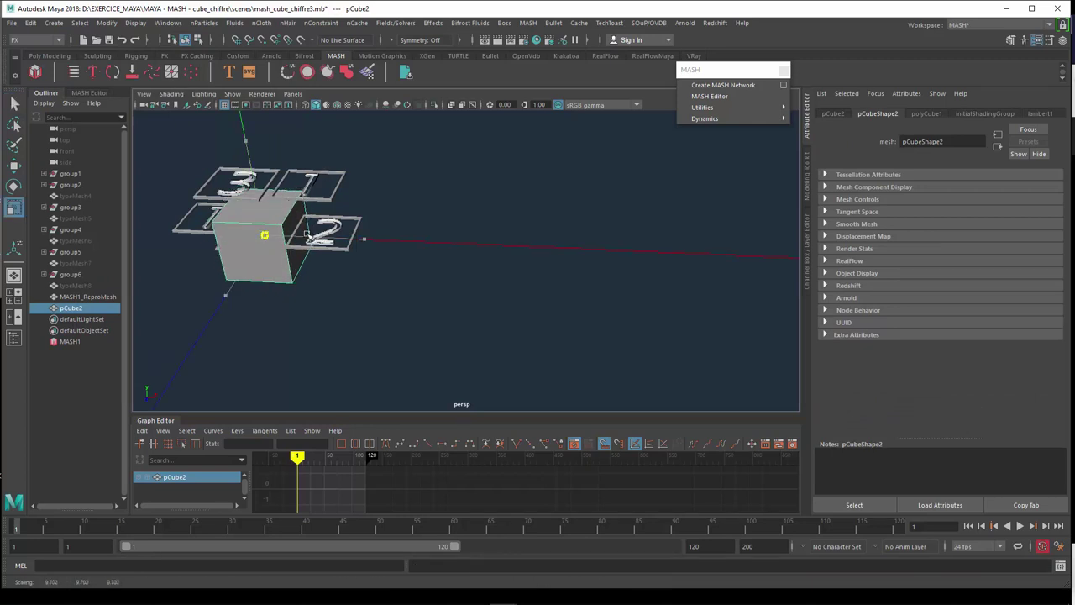
mouse_move(341, 278)
left_mouse_down("alt")
mouse_move(424, 286)
mouse_move(557, 265)
left_mouse_up("alt")
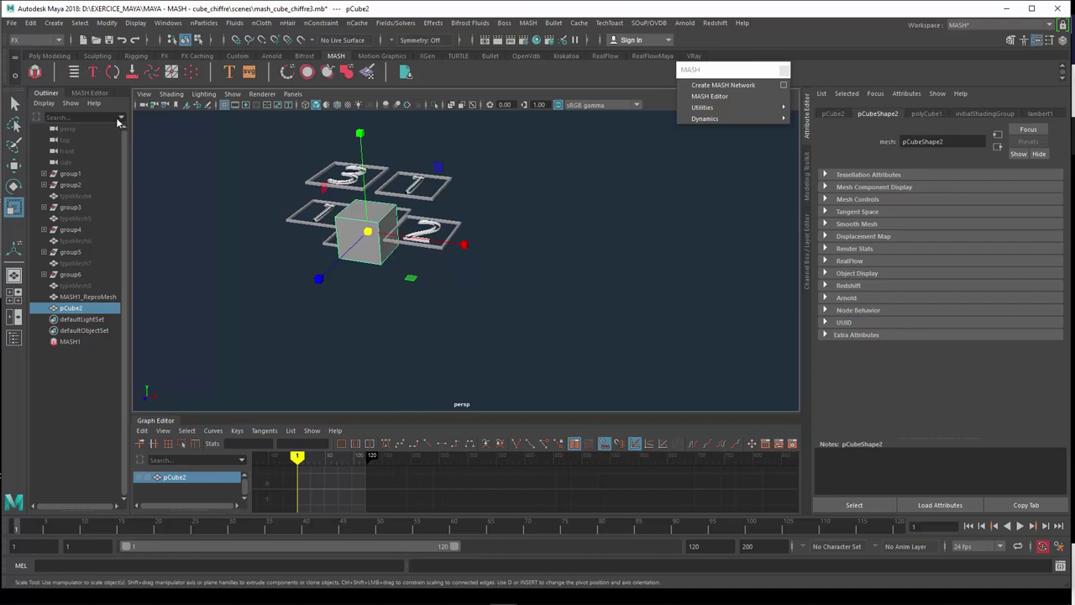
left_click(90, 92)
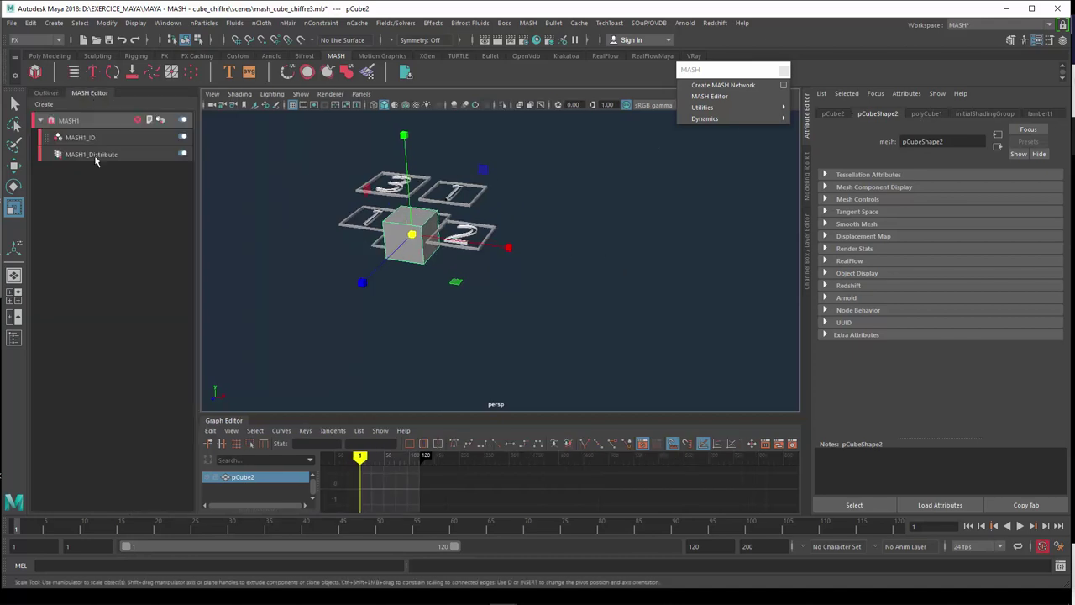
Step: Connect pCube2 as MASH1_Distribute's input mesh and set the method to Face Centre
left_click(92, 154)
left_click(45, 93)
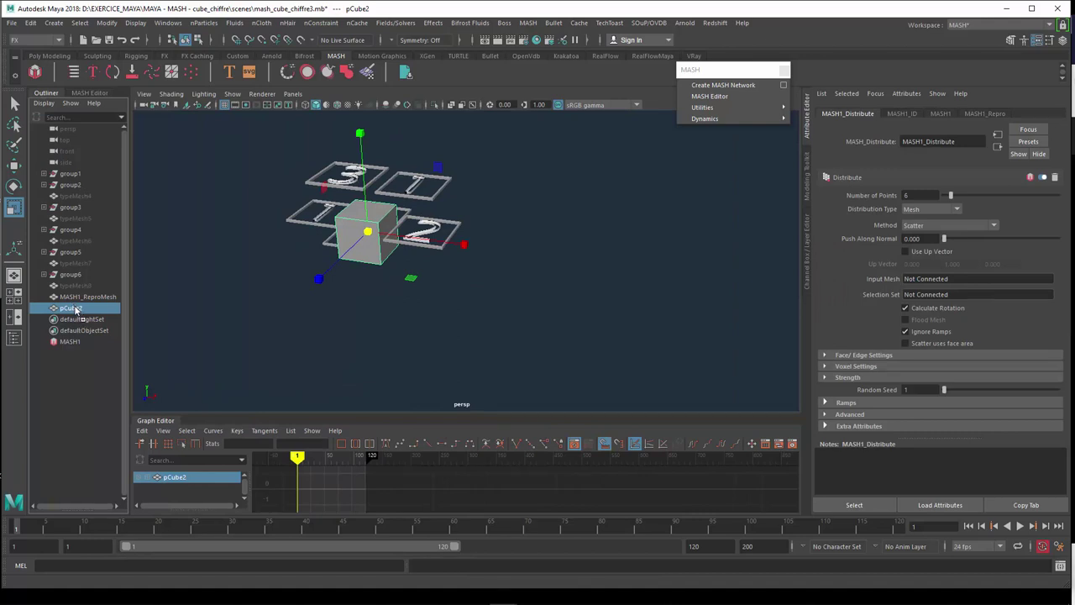
middle_click_drag(942, 286, 942, 282)
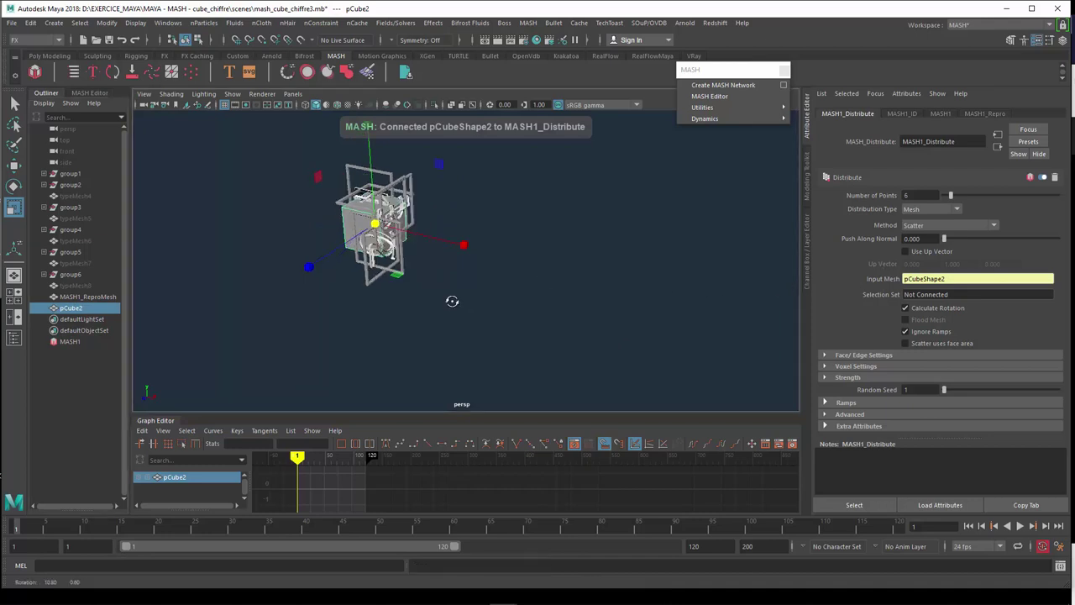
left_click(915, 232)
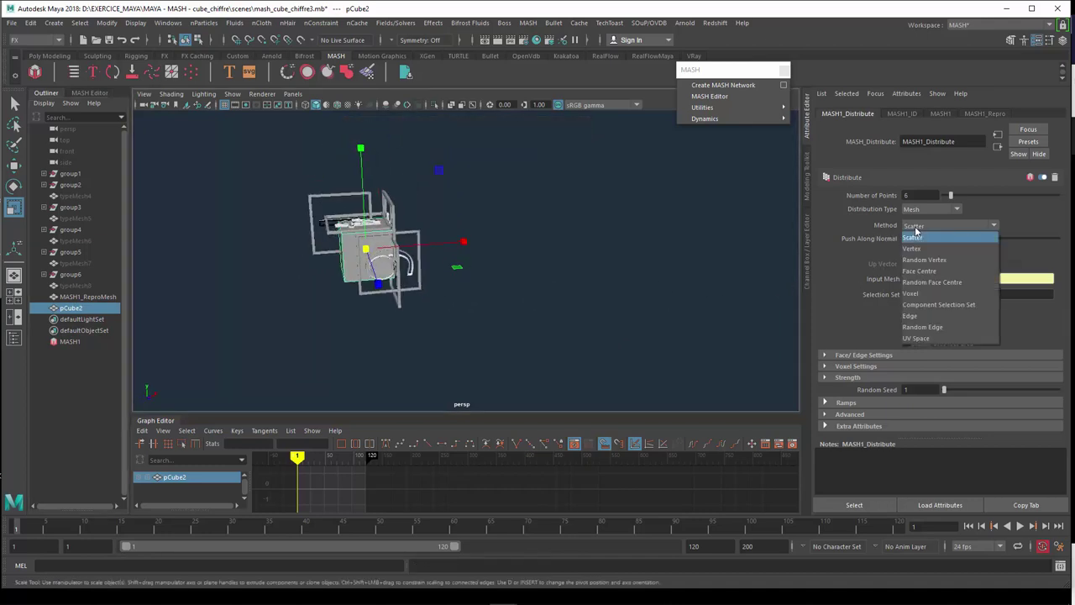
left_click(921, 272)
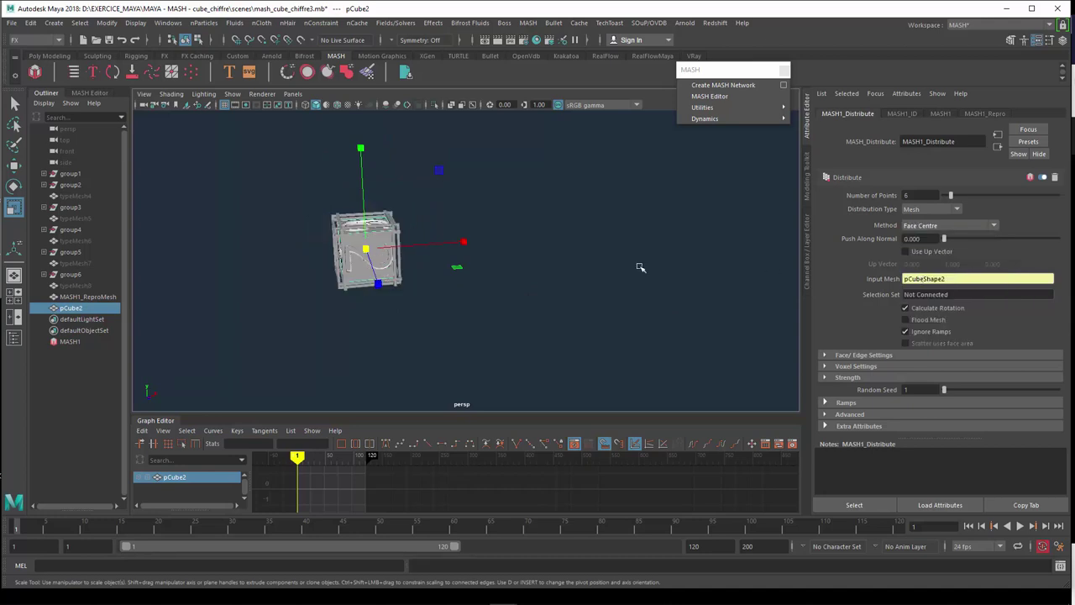
Step: Scale pCube2 uniformly to about 8.8 so the digit tiles sit on its faces
left_click_drag(449, 283, 508, 284, "alt")
scroll(507, 284, "up", 1)
scroll(507, 284, "up", 3)
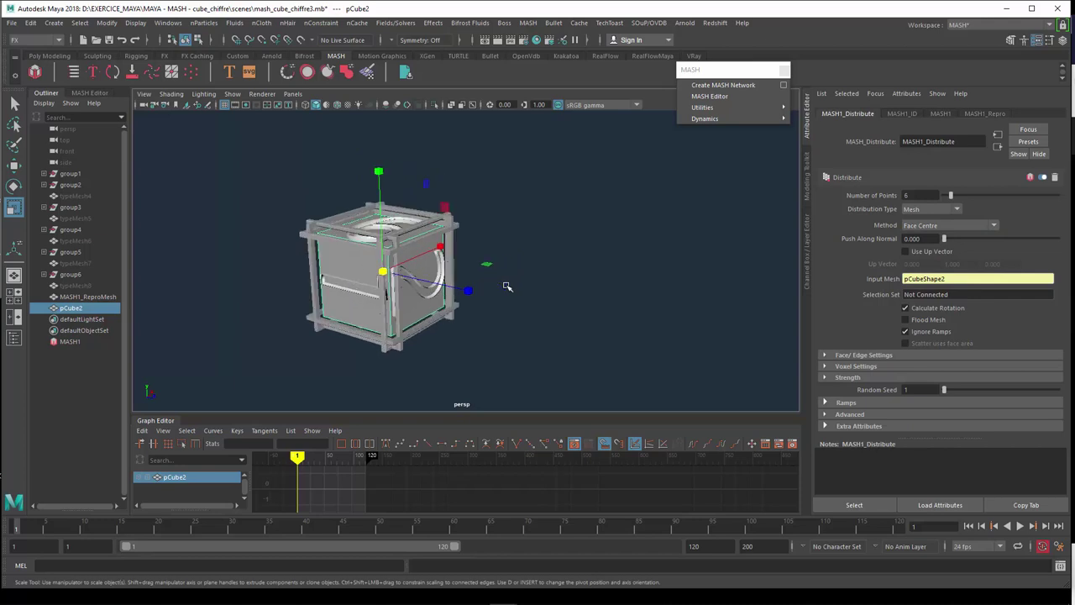
left_click(353, 270)
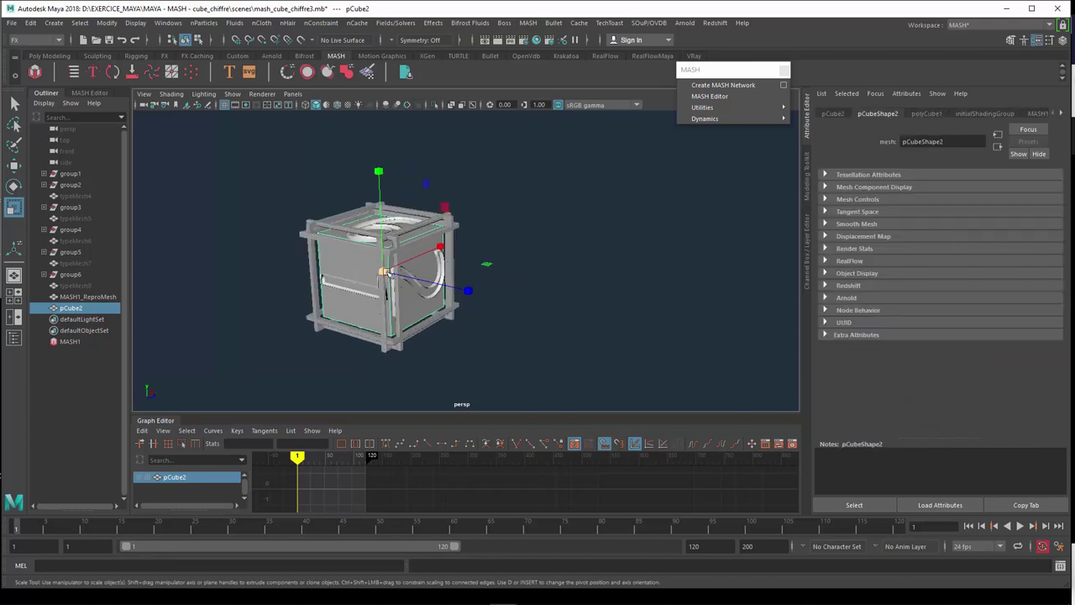
left_click_drag(386, 271, 413, 264)
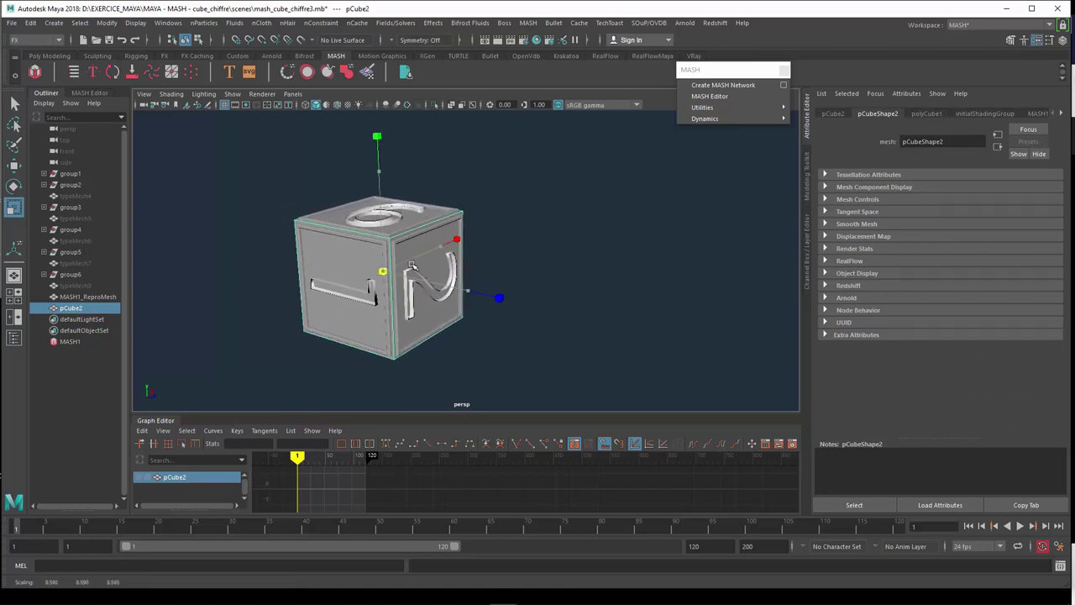
left_click_drag(413, 264, 414, 265)
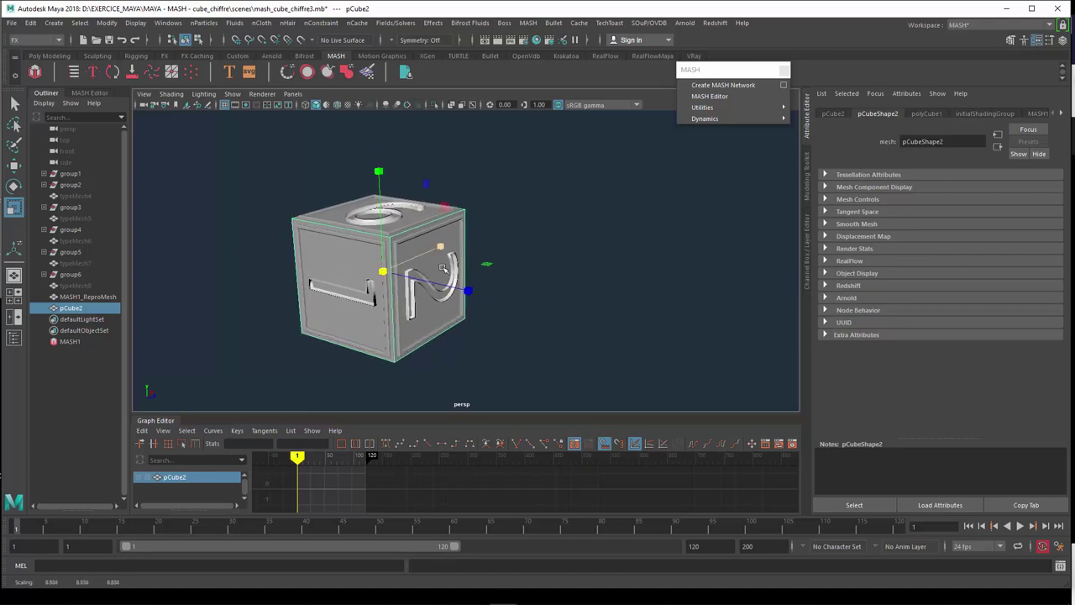
left_click(523, 247)
Step: Orbit the numbered cube and scrub the timeline to frame 24, then back to frame 11
mouse_move(524, 252)
left_mouse_down("alt")
mouse_move(407, 314)
mouse_move(418, 224)
mouse_move(485, 293)
mouse_move(445, 331)
left_mouse_up("alt")
left_click_drag(468, 296, 461, 308, "alt")
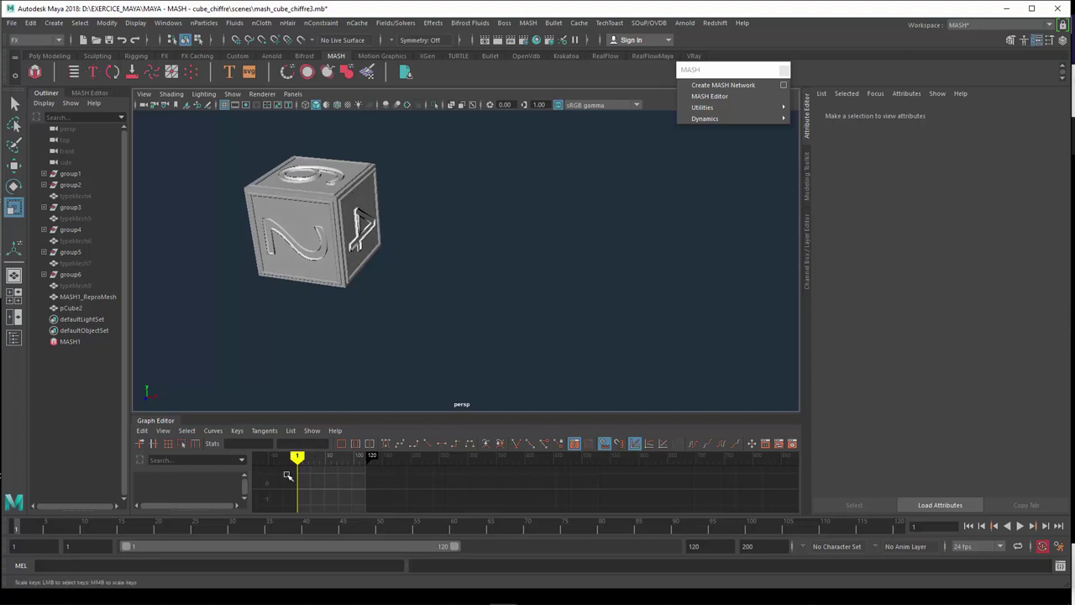
left_click_drag(259, 524, 92, 524)
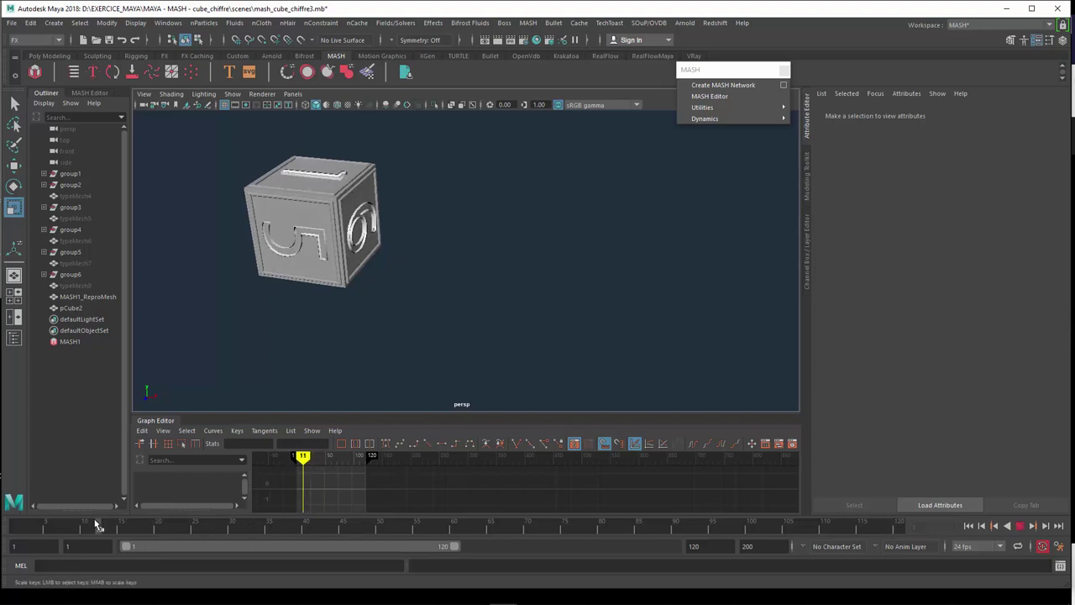
left_click(302, 252)
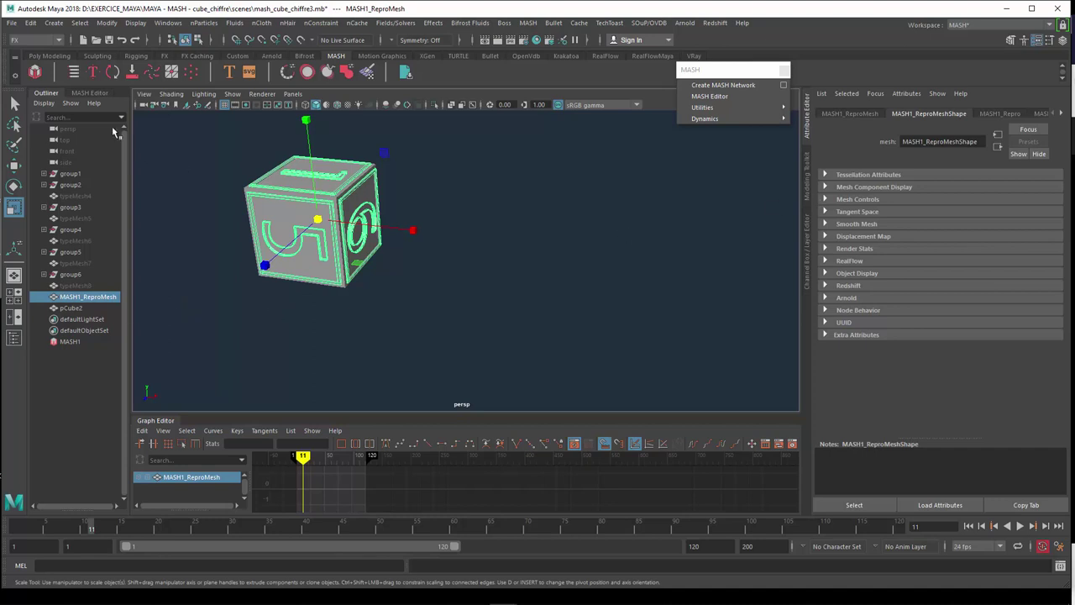
Step: Add a Color node to MASH1 and set its base colour to red
left_click(92, 97)
left_click(72, 123)
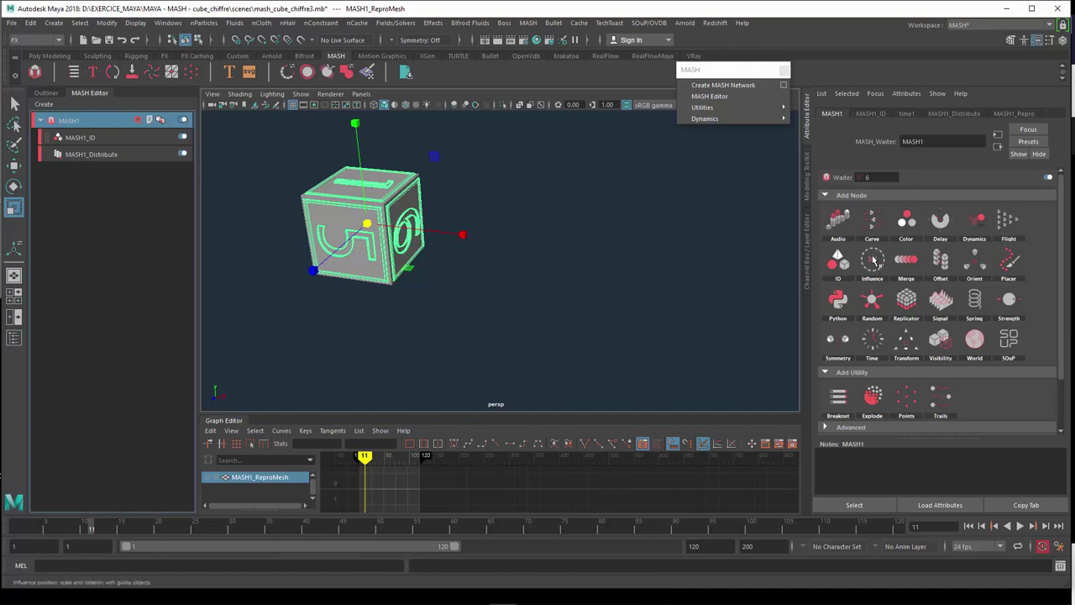
left_click(908, 220)
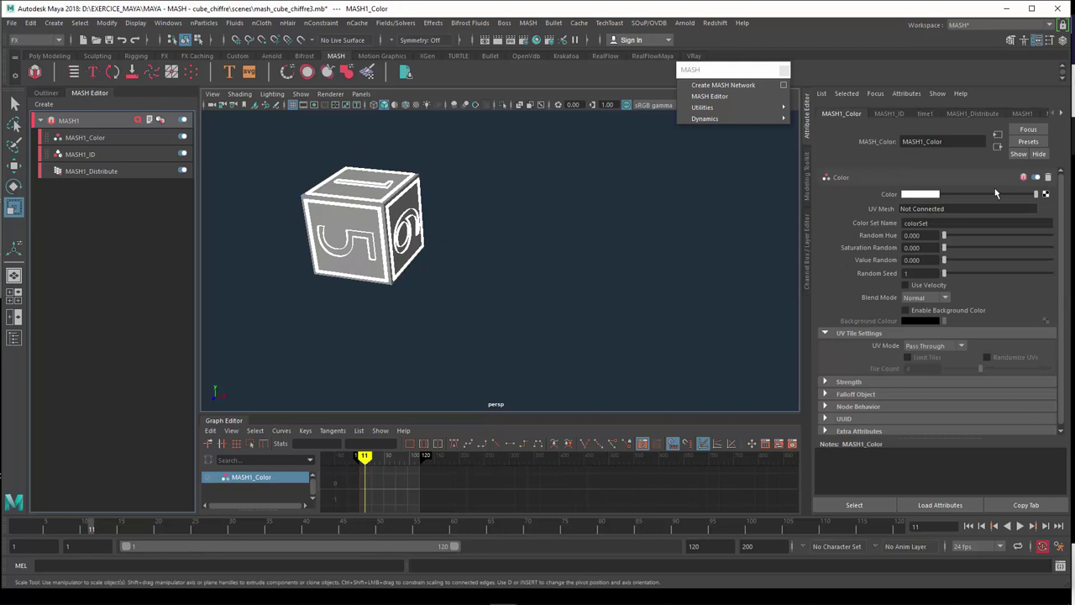
left_click(925, 196)
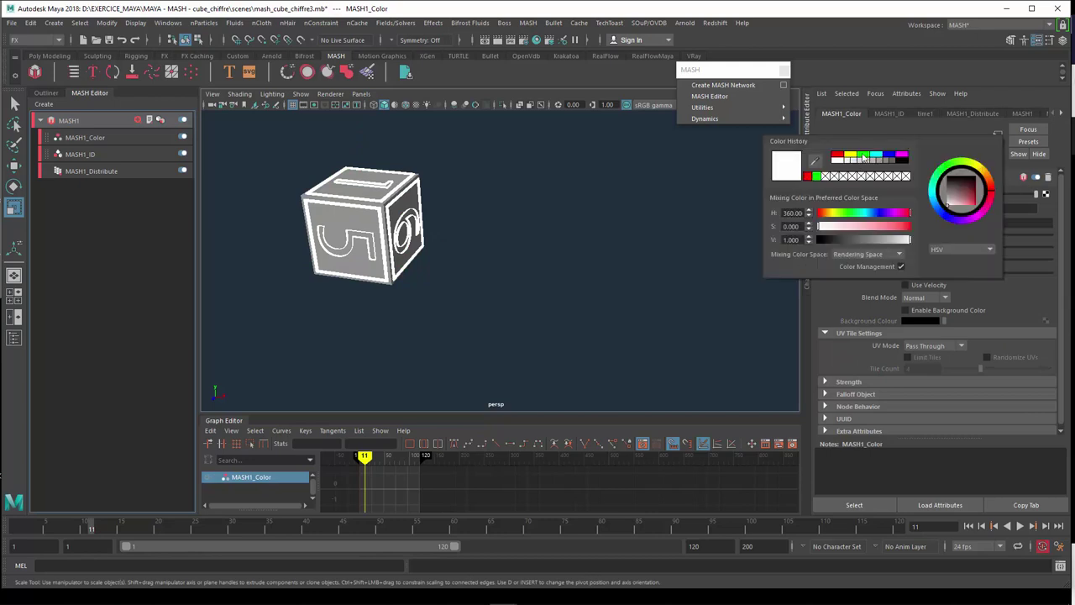
left_click(839, 158)
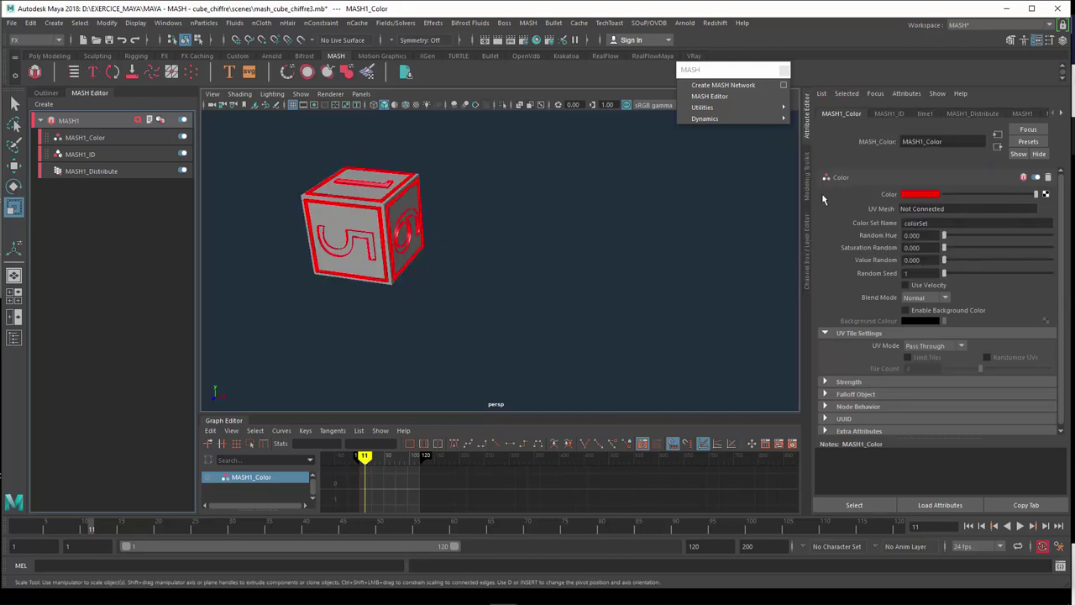
Step: Set colour randomness to hue 0.753, saturation 0.200 and value 0.137
left_click_drag(944, 236, 1051, 236)
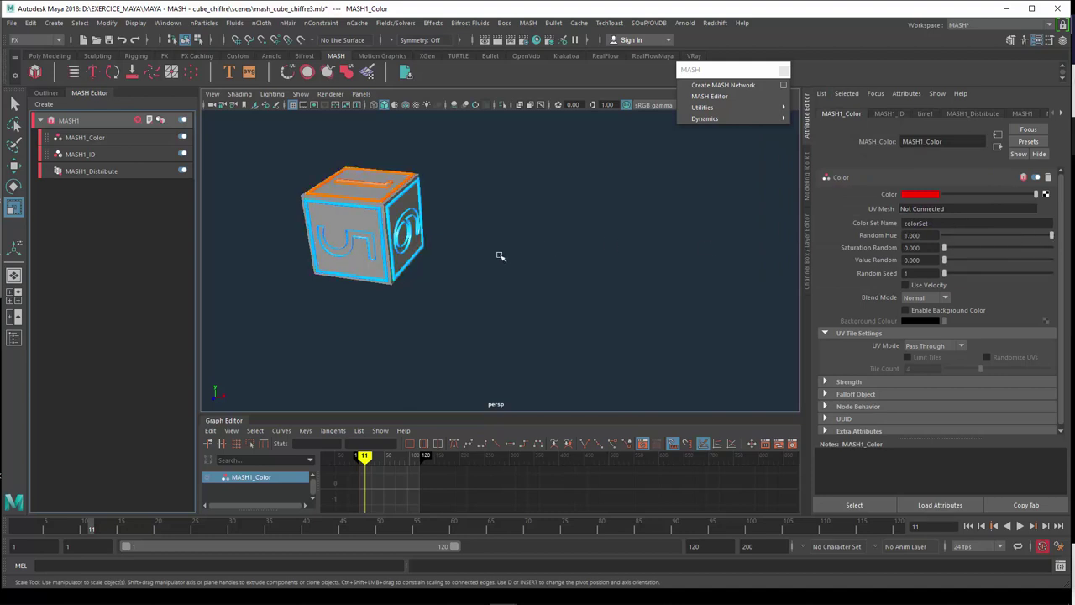
mouse_move(509, 247)
left_mouse_down("alt")
mouse_move(456, 185)
mouse_move(324, 213)
mouse_move(477, 292)
mouse_move(511, 243)
mouse_move(512, 256)
left_mouse_up("alt")
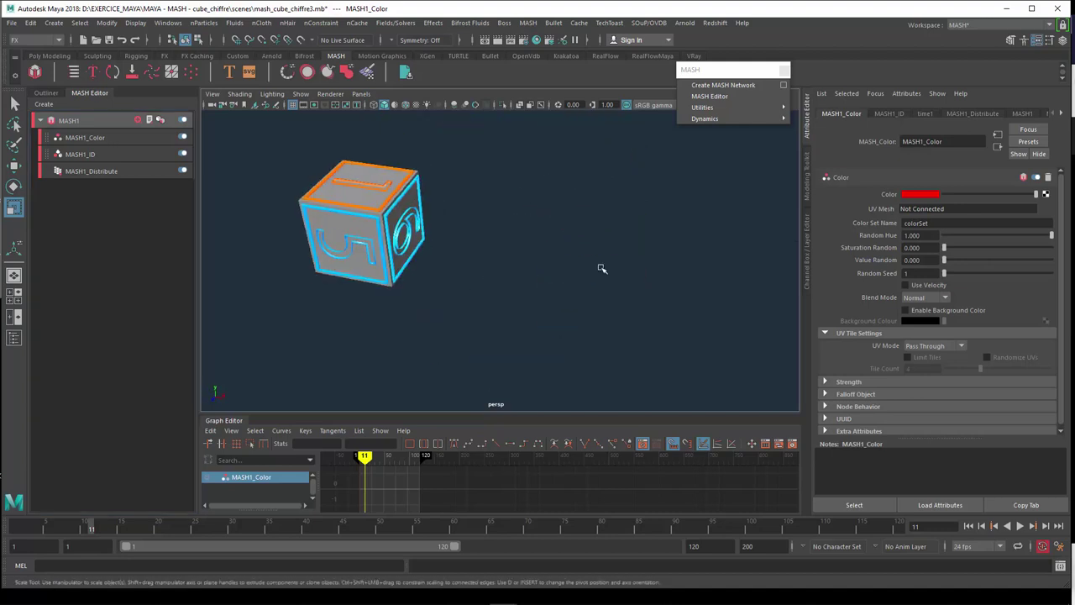
left_click(965, 248)
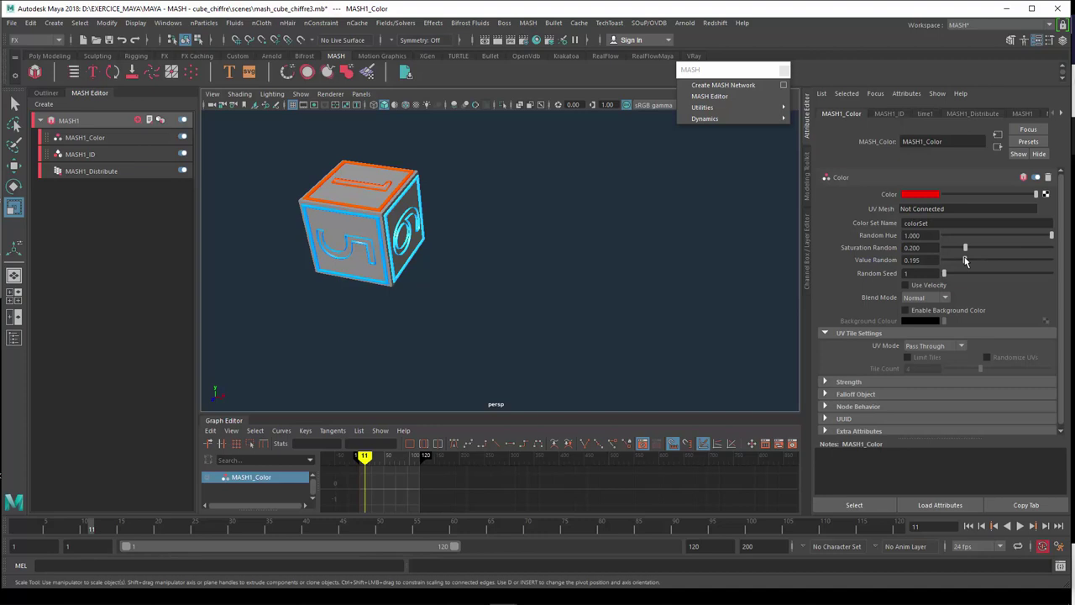
left_click_drag(965, 262, 958, 264)
left_click_drag(1047, 237, 1024, 243)
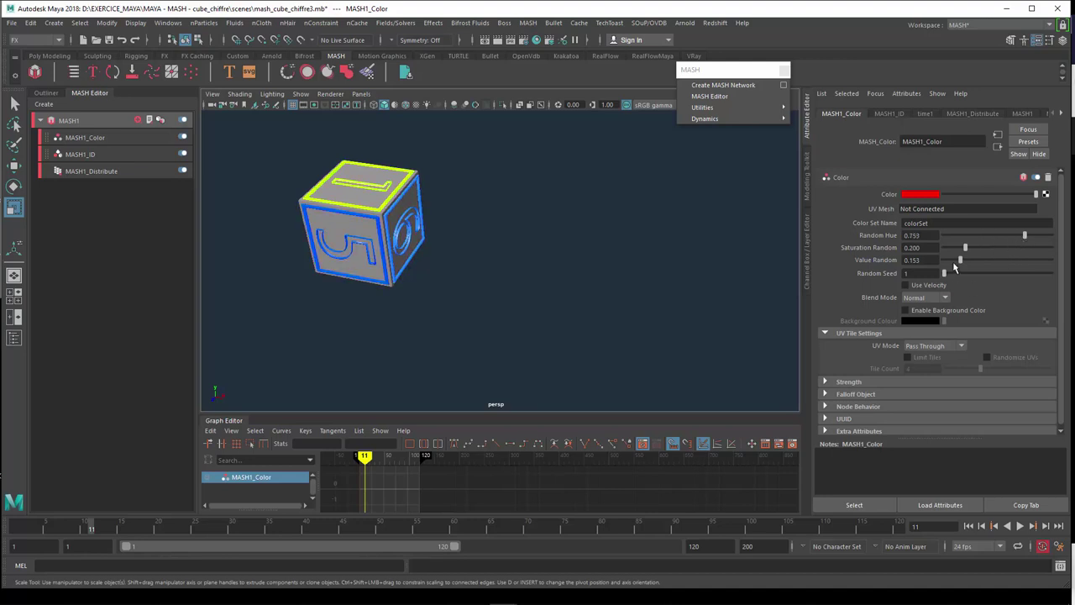
mouse_move(961, 263)
left_mouse_down()
mouse_move(922, 265)
mouse_move(960, 266)
mouse_move(973, 282)
left_mouse_up()
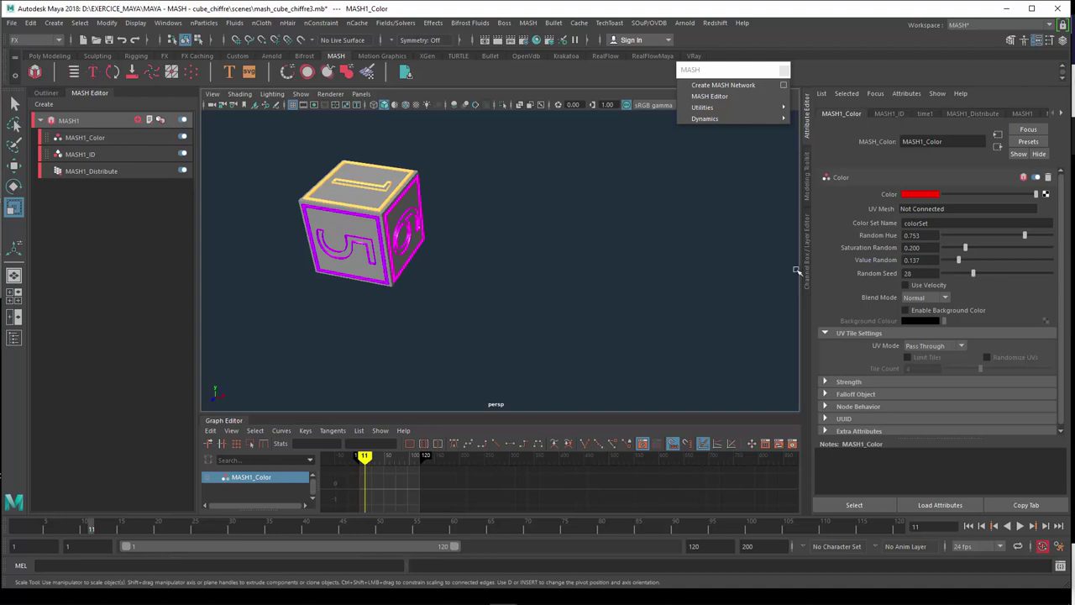
mouse_move(473, 241)
left_mouse_down("alt")
mouse_move(603, 178)
mouse_move(560, 244)
mouse_move(446, 243)
mouse_move(530, 278)
mouse_move(501, 275)
mouse_move(542, 278)
left_mouse_up("alt")
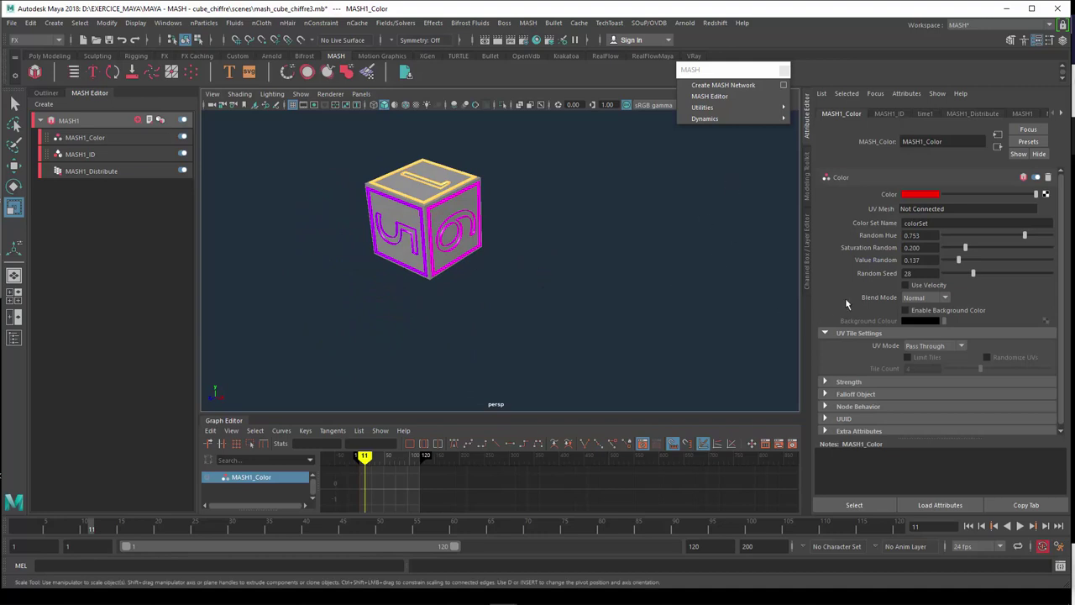
Step: Play back to watch the coloured digits change, then reselect pCube2
key("alt+v")
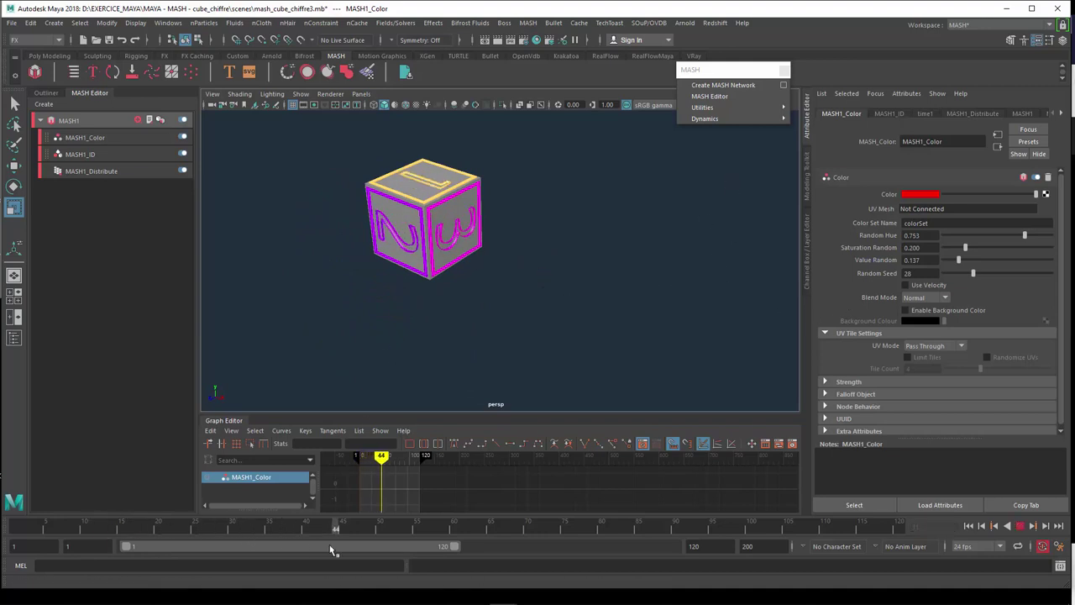
key("alt+v")
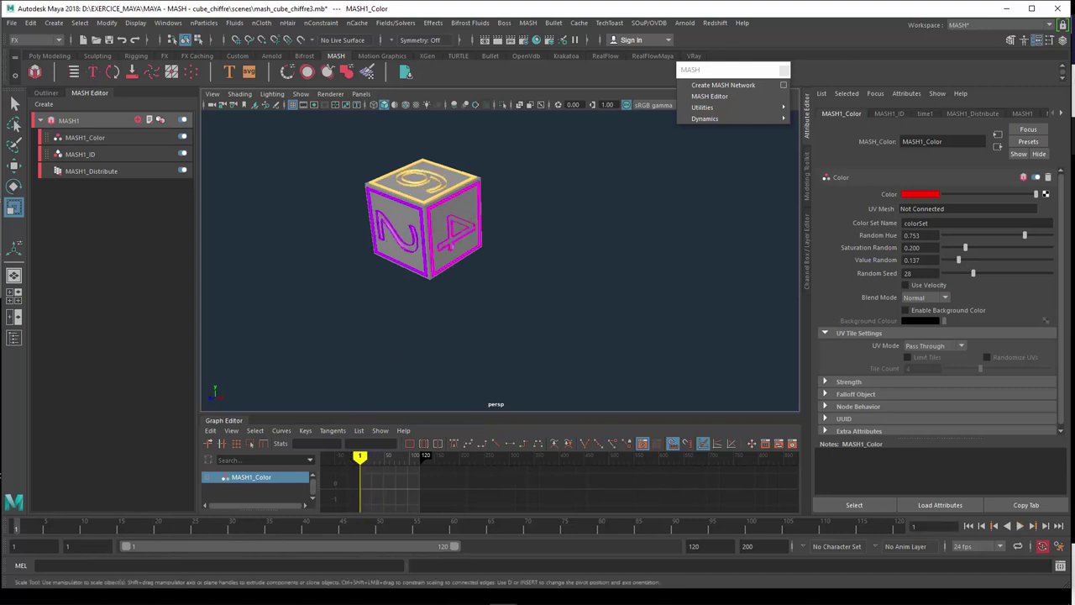
left_click(46, 92)
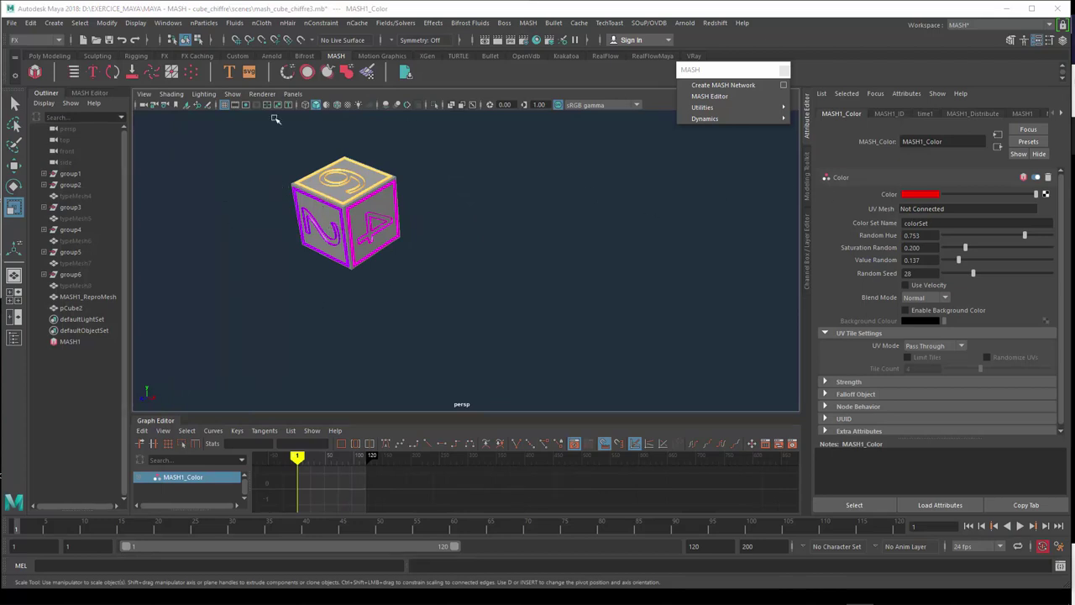
left_click(261, 23)
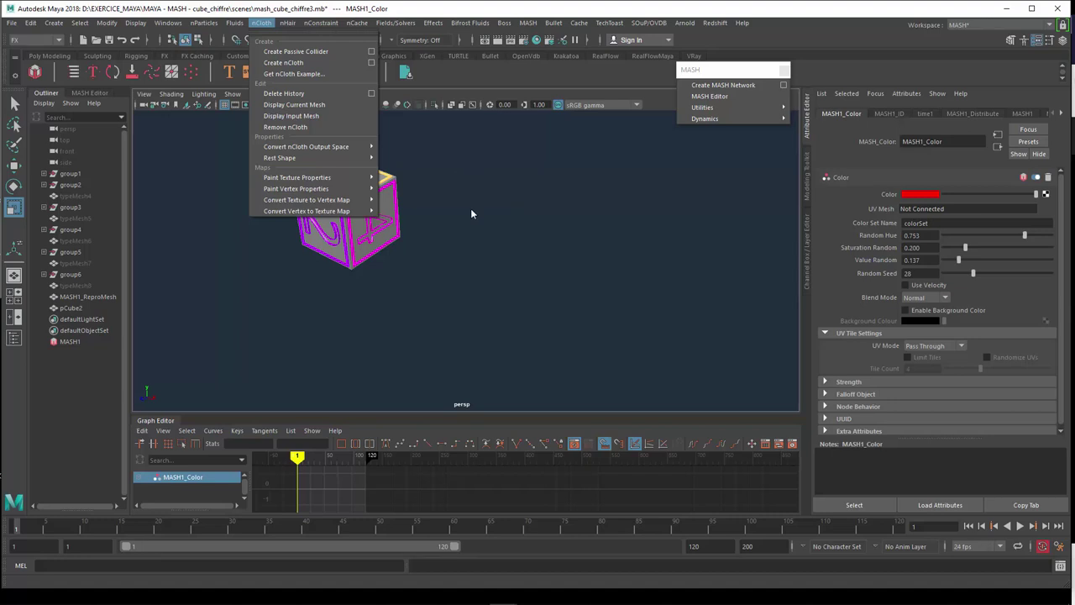
left_click(472, 213)
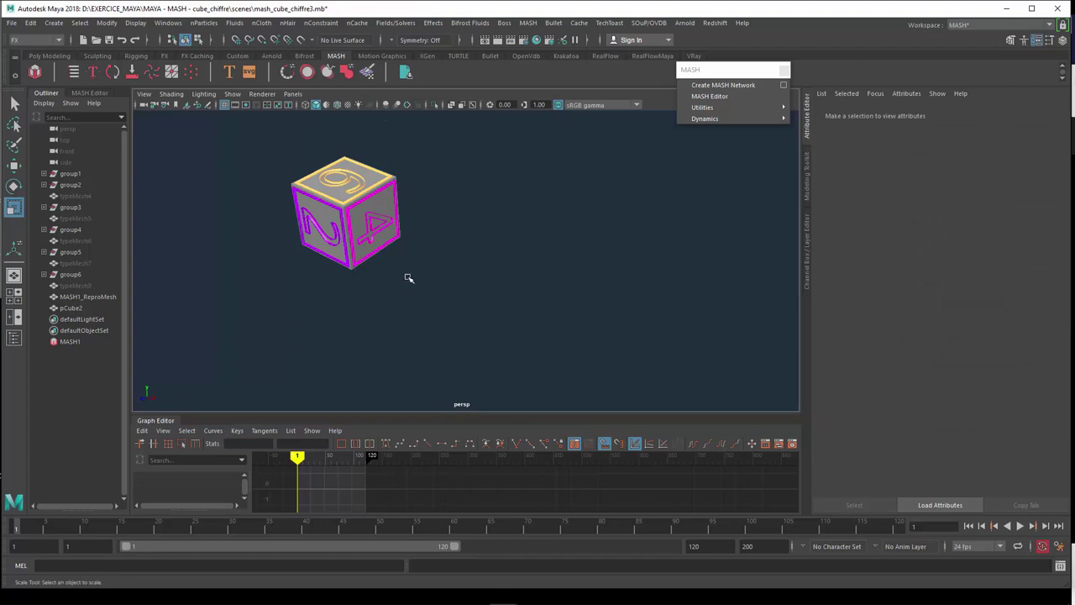
mouse_move(407, 281)
left_mouse_down("alt")
mouse_move(396, 278)
mouse_move(413, 281)
left_mouse_up("alt")
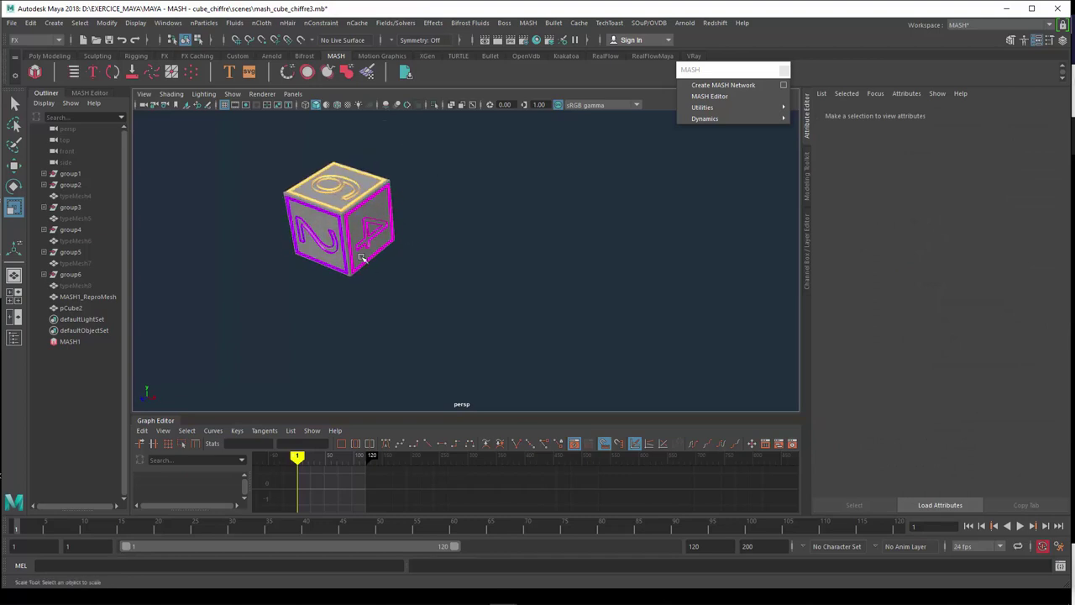
left_click(327, 229)
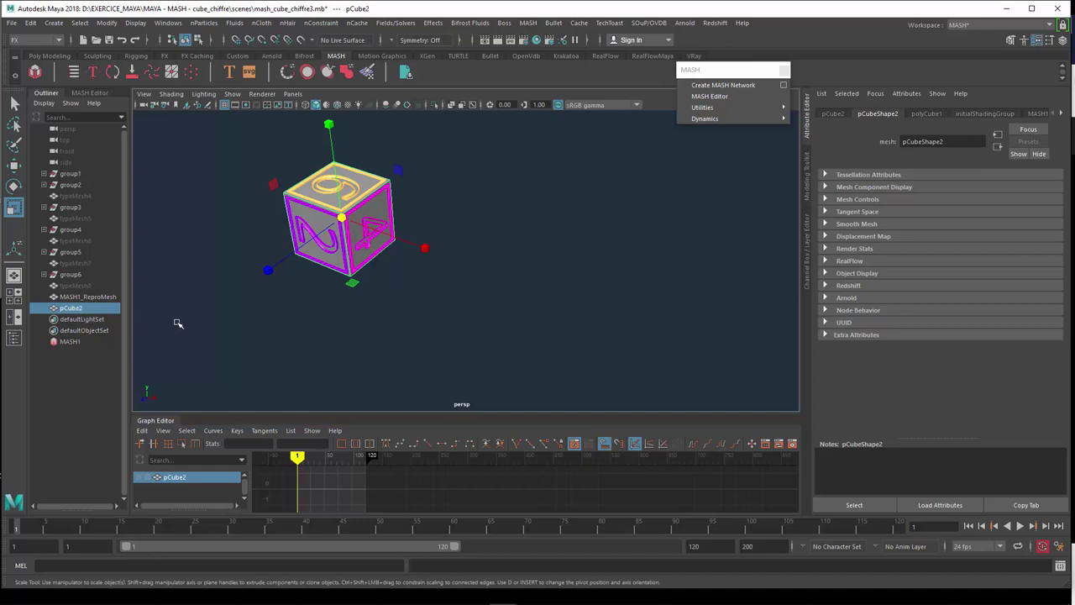
mouse_move(445, 346)
left_mouse_down("alt")
mouse_move(427, 350)
mouse_move(422, 333)
mouse_move(407, 376)
mouse_move(408, 303)
mouse_move(363, 233)
left_mouse_up("alt")
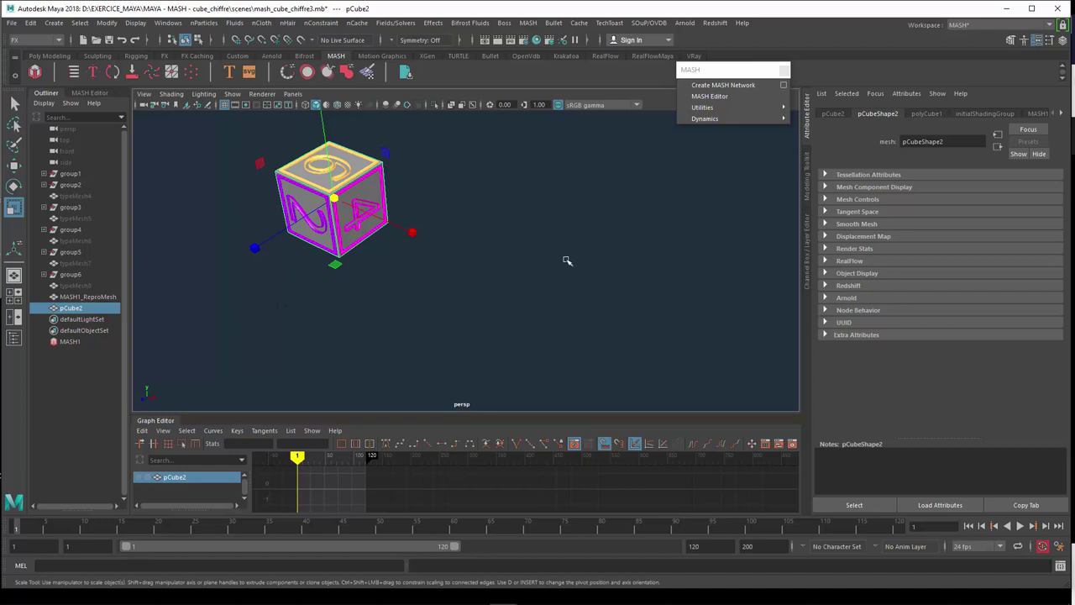
mouse_move(444, 296)
left_mouse_down("alt")
mouse_move(417, 307)
mouse_move(346, 258)
left_mouse_up("alt")
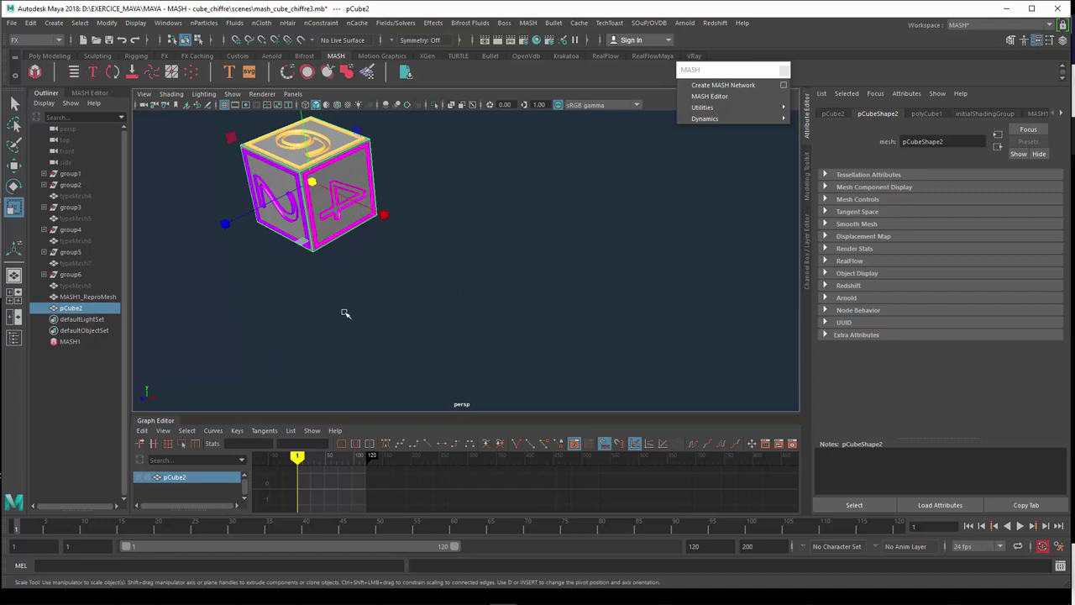
mouse_move(383, 295)
left_mouse_down("alt")
mouse_move(412, 303)
mouse_move(410, 330)
mouse_move(406, 300)
mouse_move(381, 290)
mouse_move(396, 286)
mouse_move(374, 297)
mouse_move(336, 259)
mouse_move(358, 306)
mouse_move(365, 283)
left_mouse_up("alt")
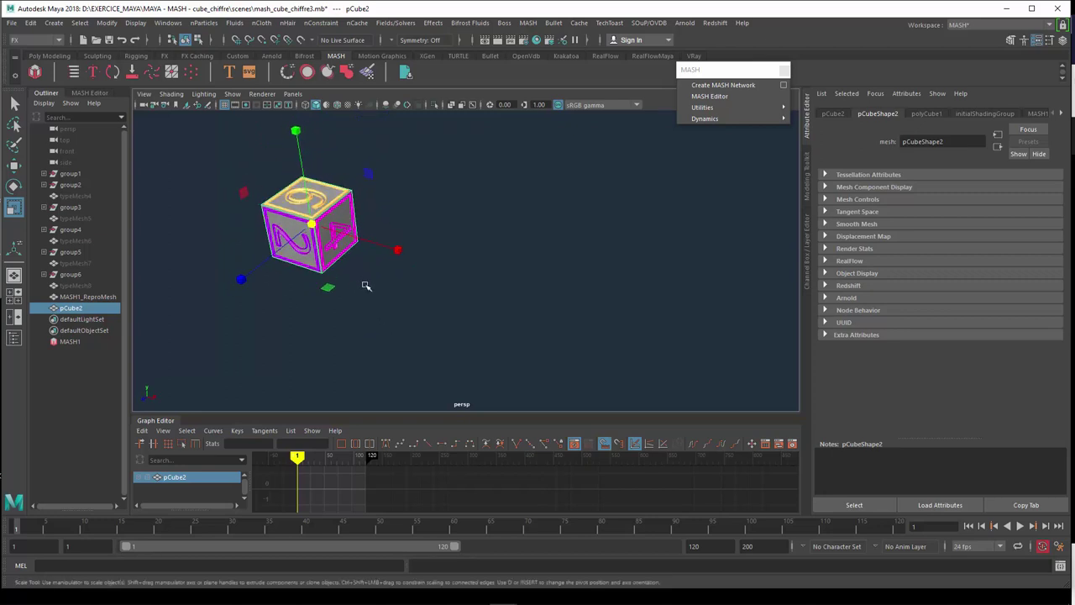
left_click(444, 285)
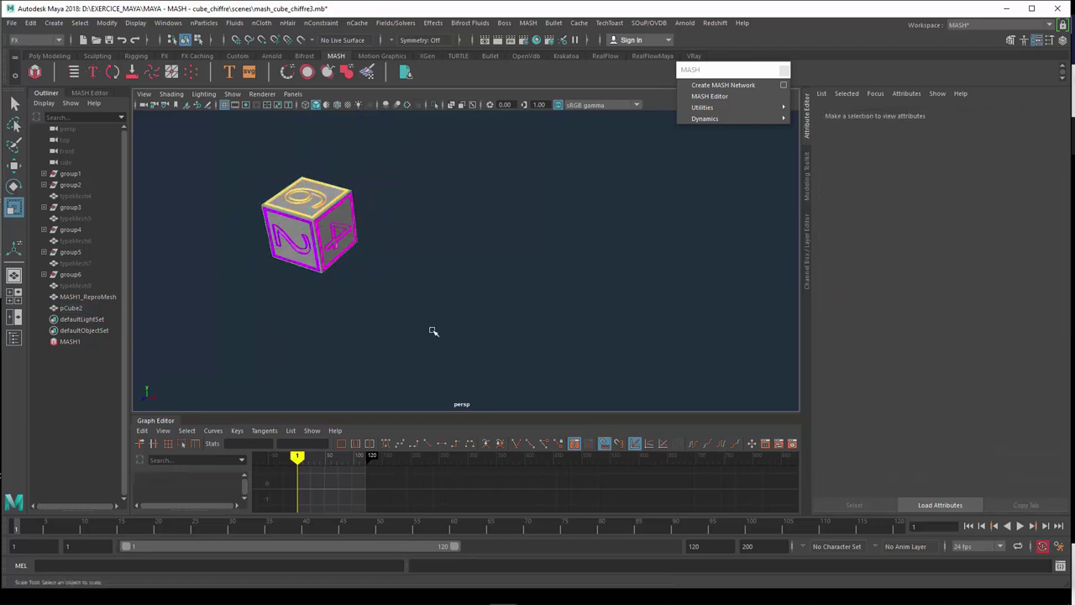
Step: Duplicate the dice cube twice, placing the copies to its right along X
left_click(299, 228)
key("ctrl+d")
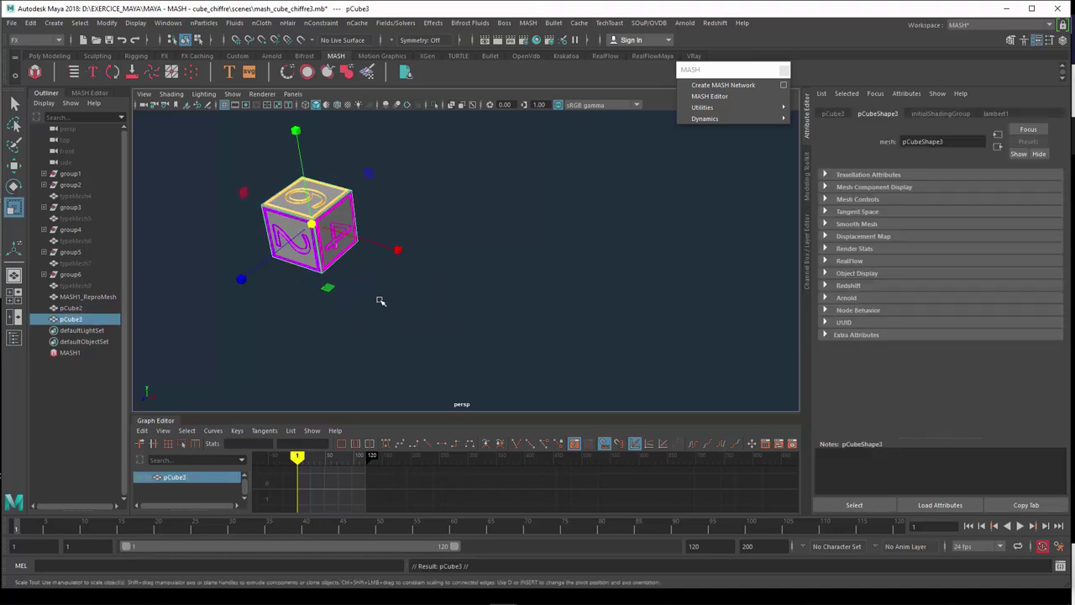
key("w")
mouse_move(398, 249)
left_mouse_down()
mouse_move(533, 306)
mouse_move(701, 340)
left_mouse_up()
key("ctrl+d")
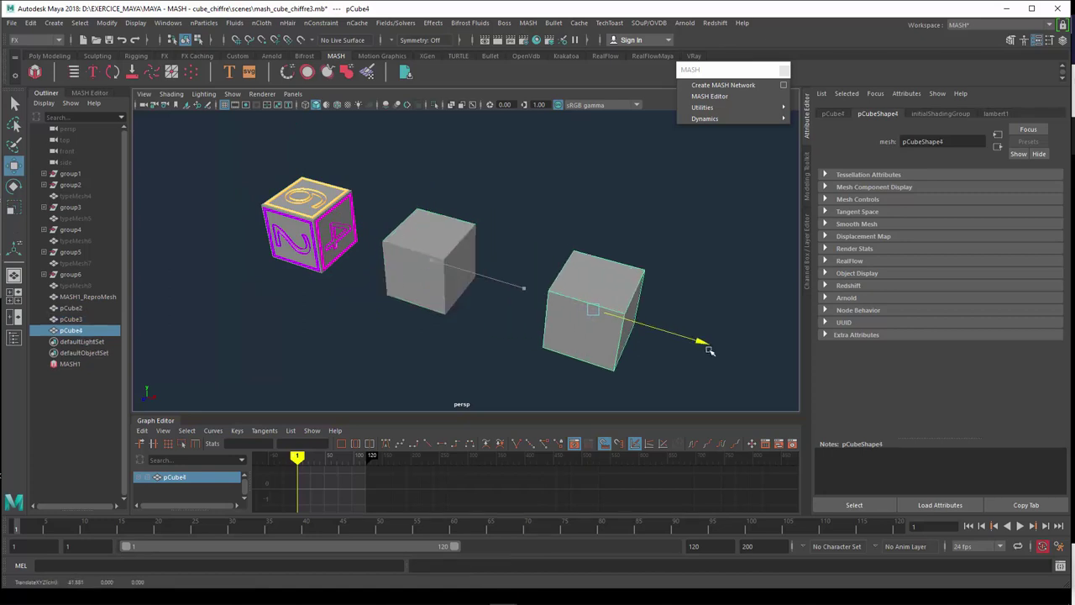
Step: Raise the middle cube and tilt both copies at different angles
left_click(446, 269)
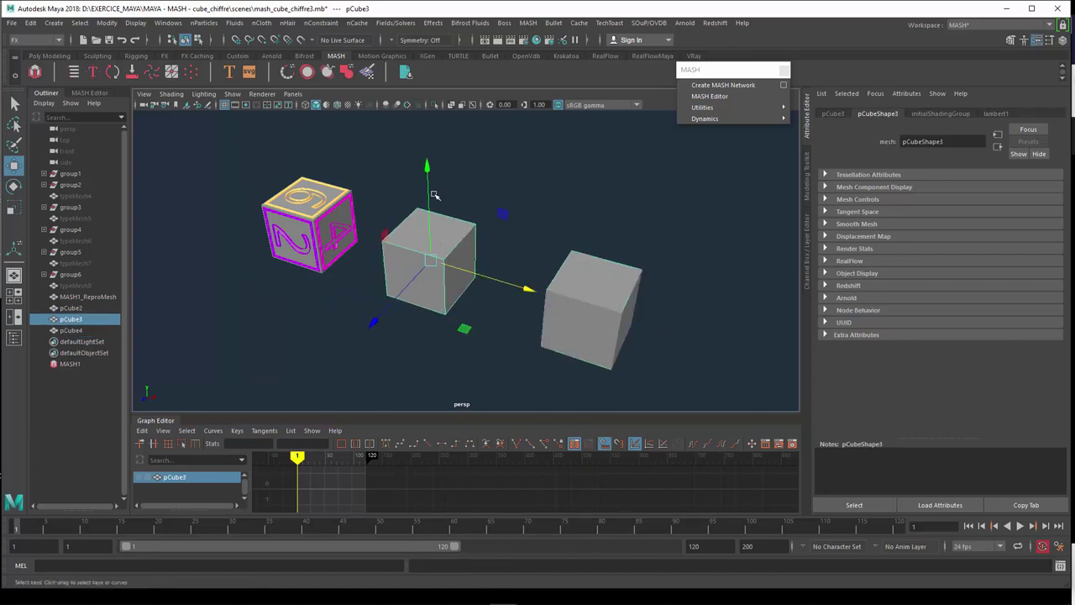
left_click_drag(430, 158, 430, 102)
left_click(588, 289)
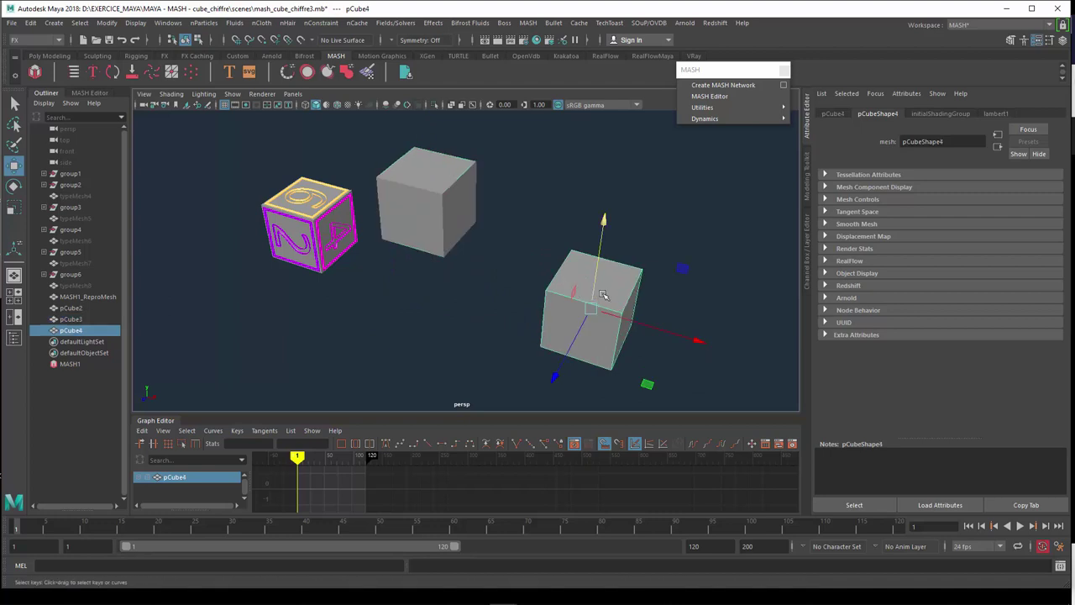
key("e")
left_click_drag(617, 288, 638, 324)
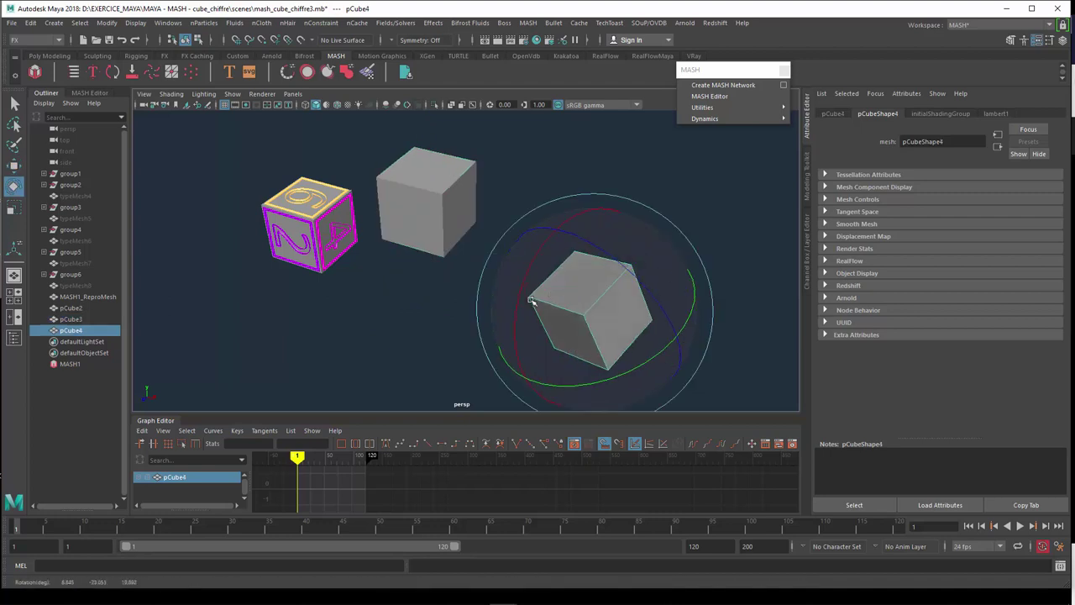
left_click(430, 198)
mouse_move(431, 198)
left_mouse_down()
mouse_move(468, 168)
mouse_move(452, 305)
mouse_move(489, 298)
mouse_move(475, 336)
left_mouse_up()
left_click(475, 338)
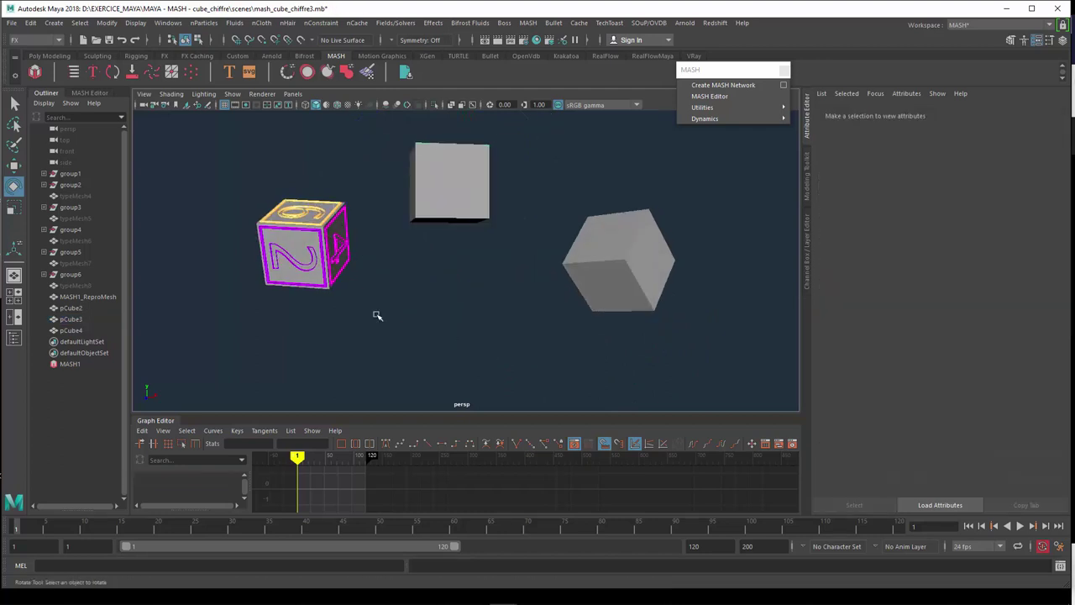
Step: Select pCube2, pCube3 and pCube4 together in the Outliner
left_click(74, 308)
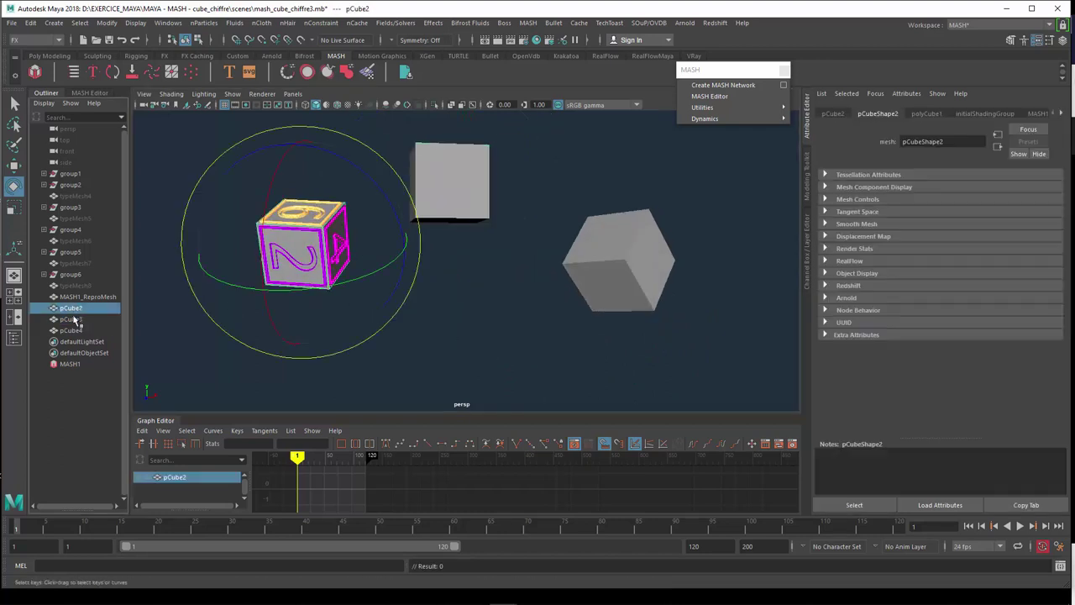
left_click(72, 319)
left_click(72, 330)
left_click(72, 308)
left_click(73, 320, "shift")
left_click(74, 330, "shift")
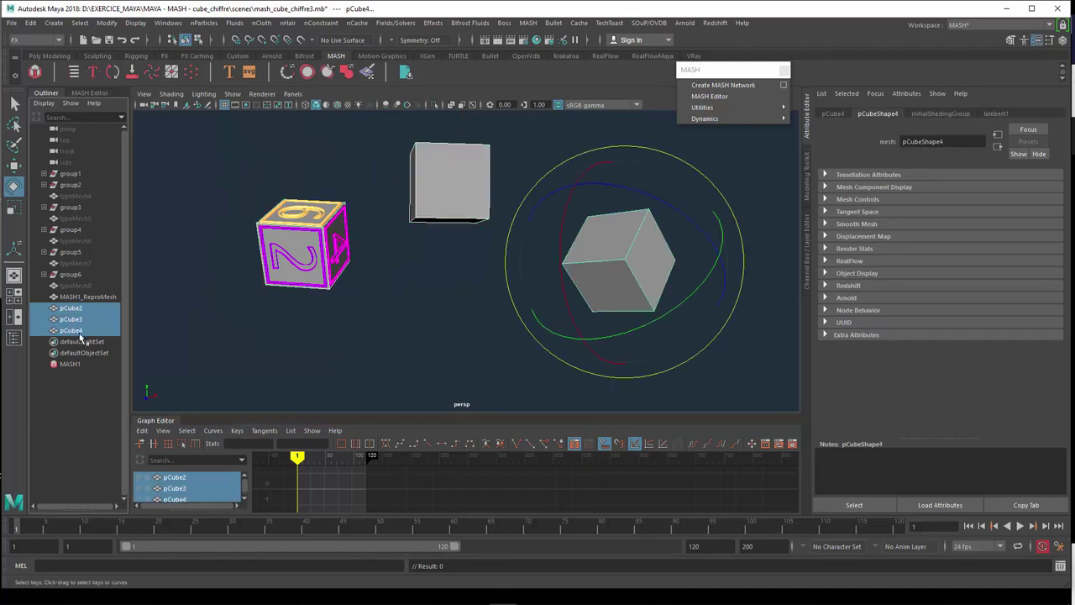
Step: Create nCloth on the three cubes, test the simulation, and rewind to frame one
left_click(262, 24)
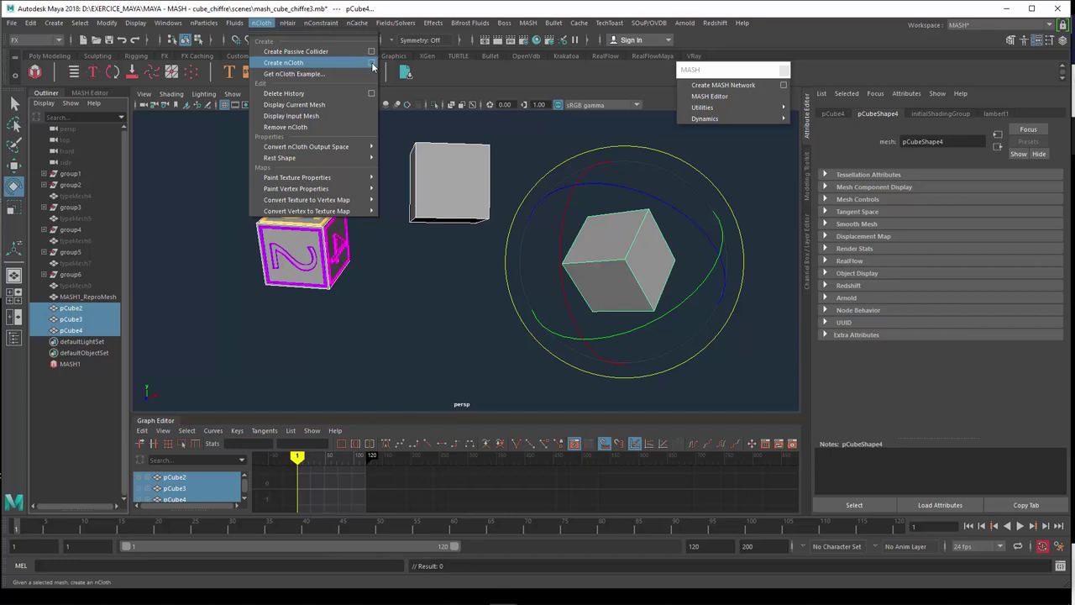
left_click(371, 63)
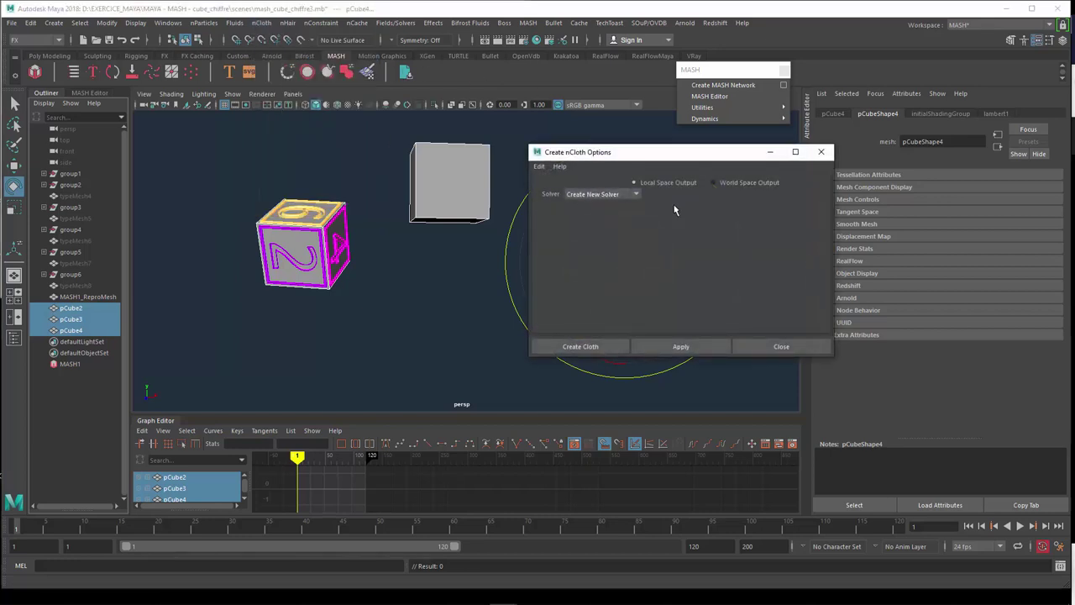
left_click(560, 345)
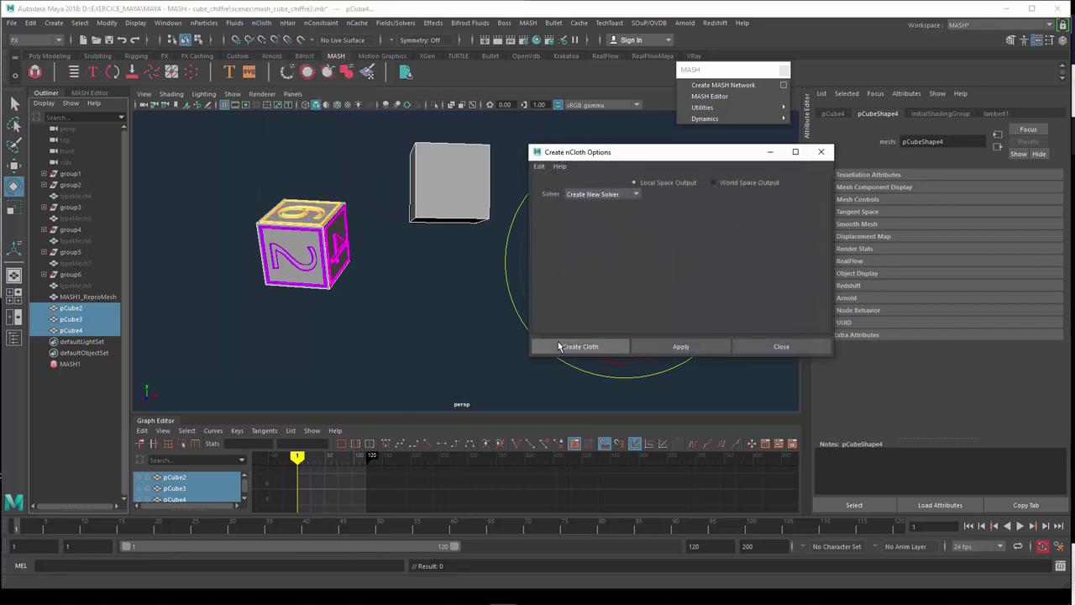
left_click(1019, 526)
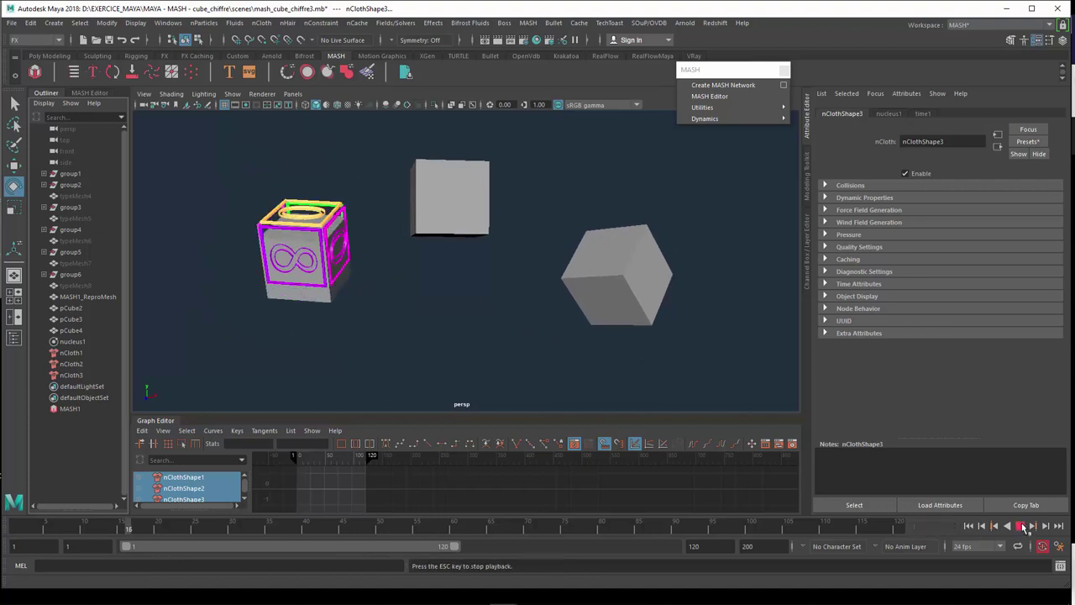
left_click(1021, 526)
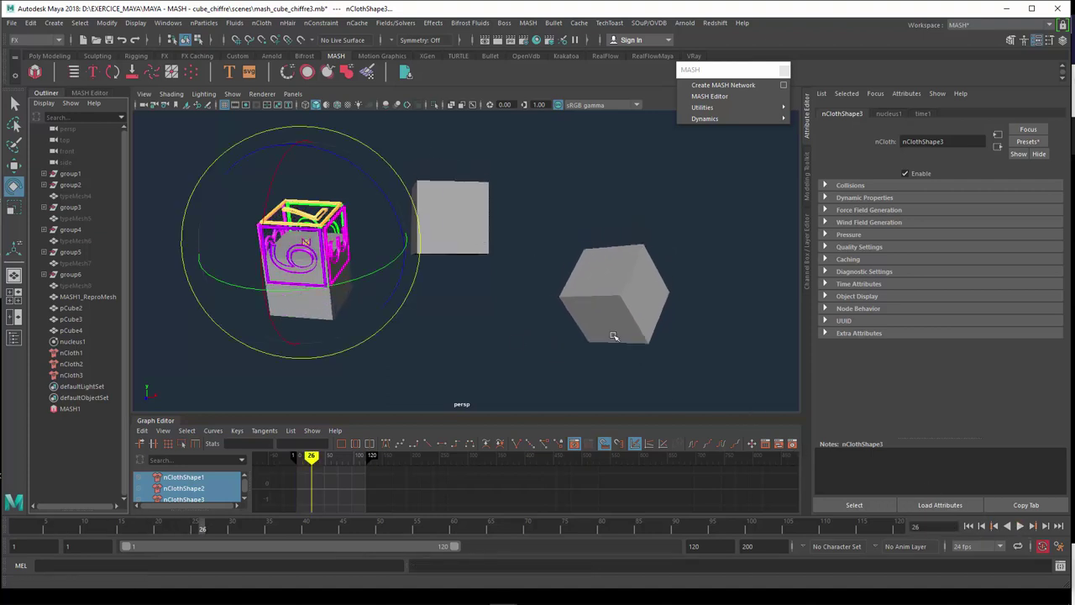
left_click(969, 526)
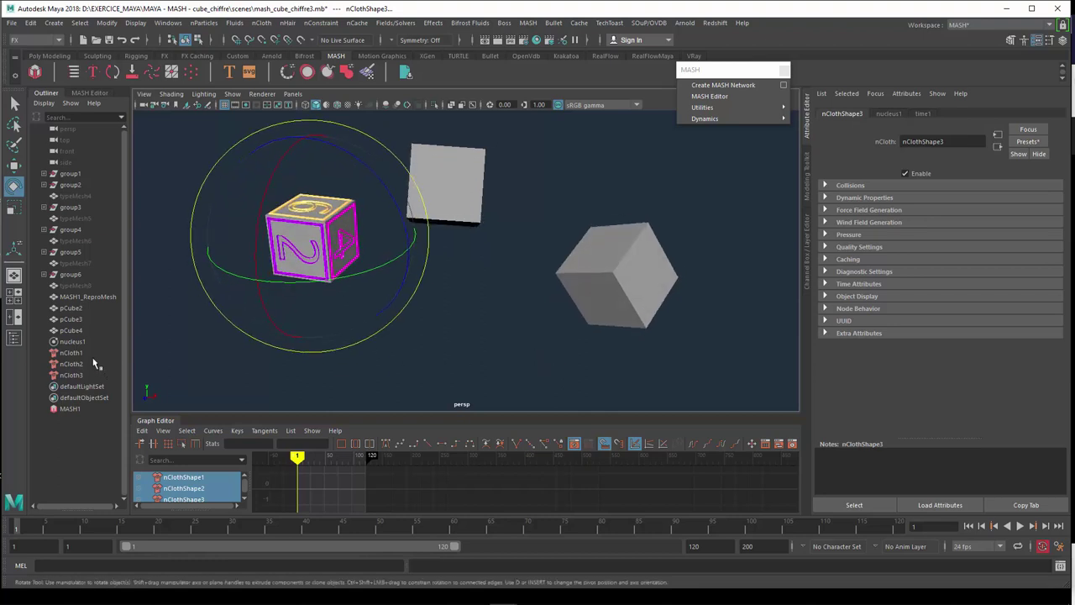
Step: Show shape nodes in the Outliner and expand pCube2–pCube4 to reveal their outputCloth meshes
left_click(44, 102)
left_click(53, 144)
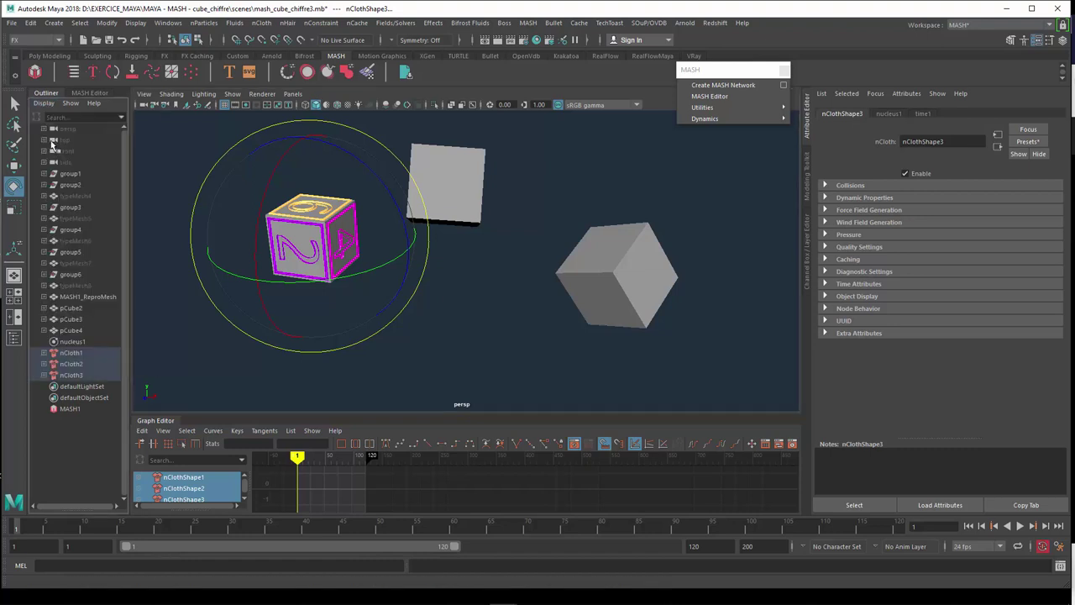
left_click(44, 308)
left_click(44, 330)
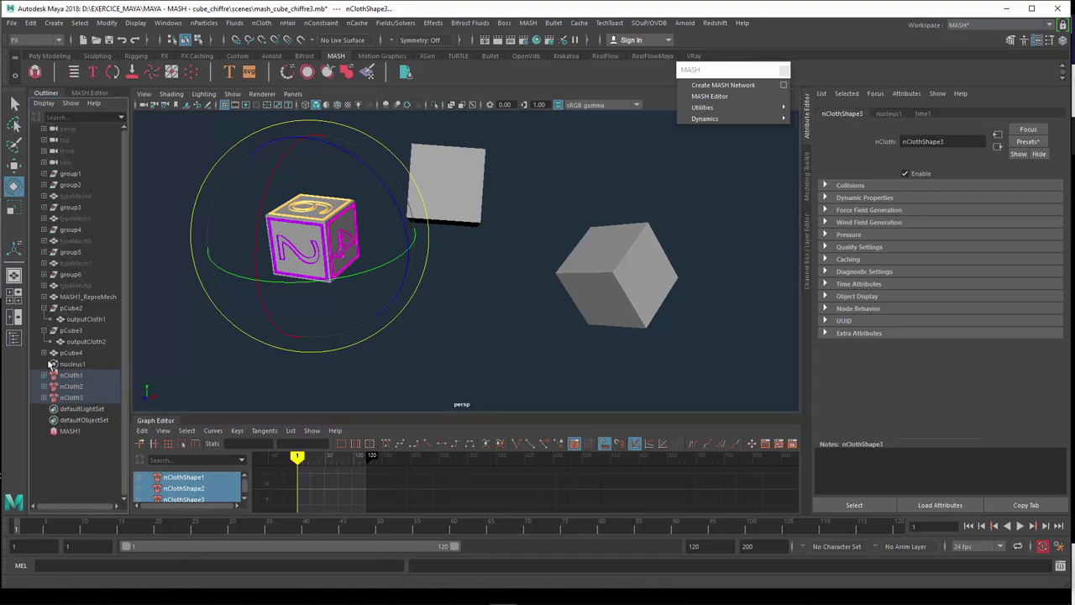
left_click(44, 353)
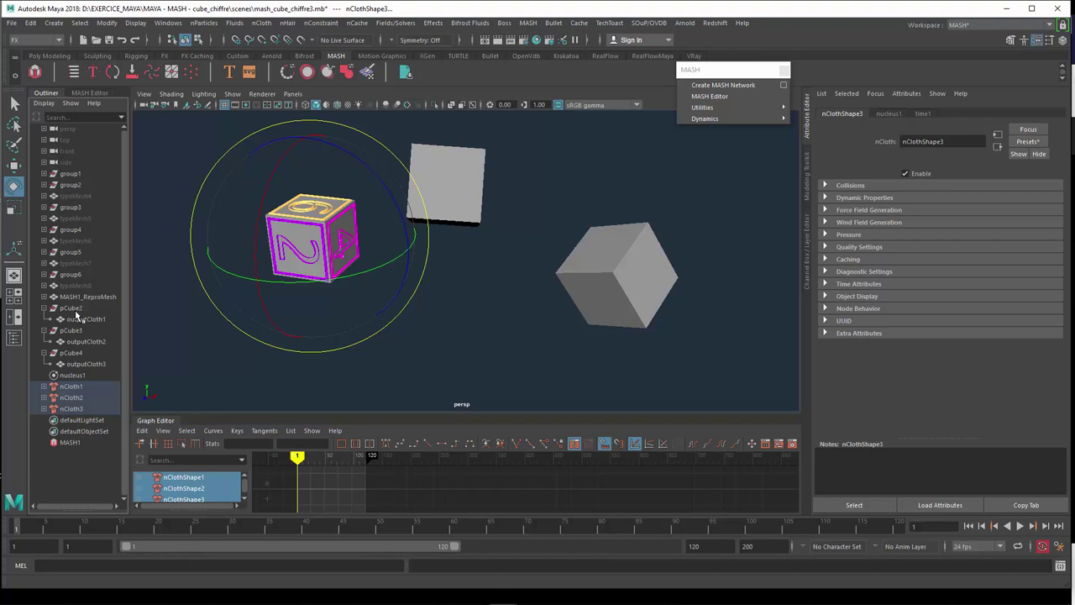
Step: Select outputCloth nodes and switch the cube to Face selection mode with a marquee
left_click(84, 320)
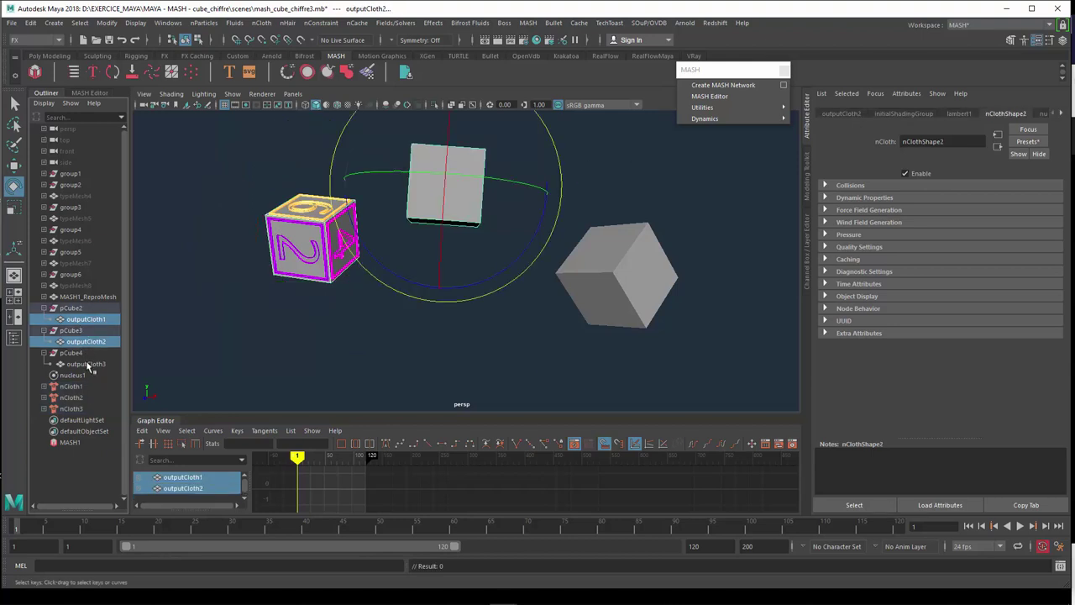
left_click(89, 363, "ctrl")
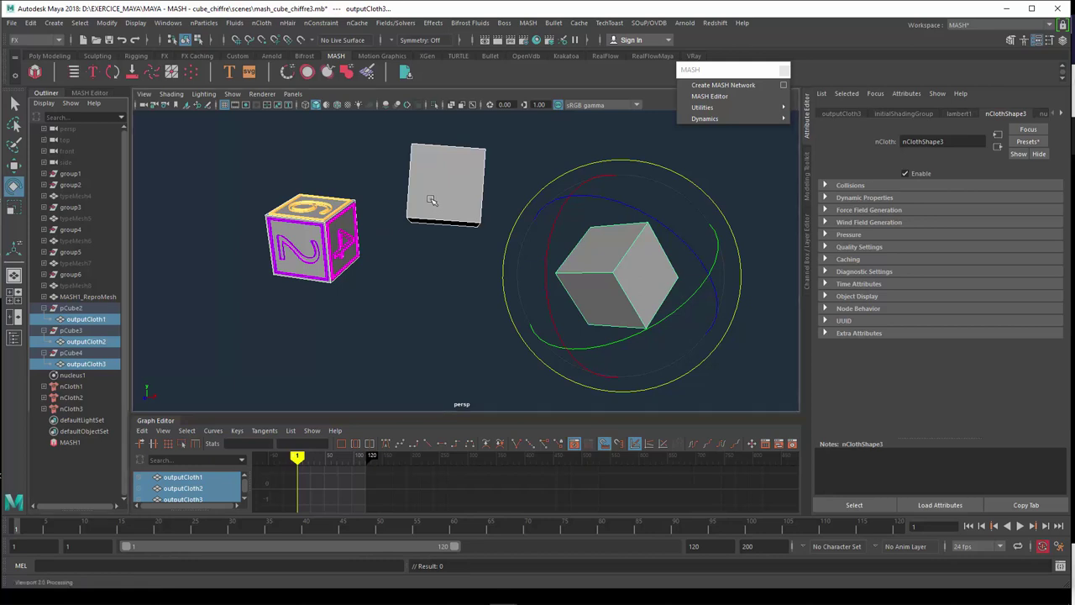
right_click(431, 201)
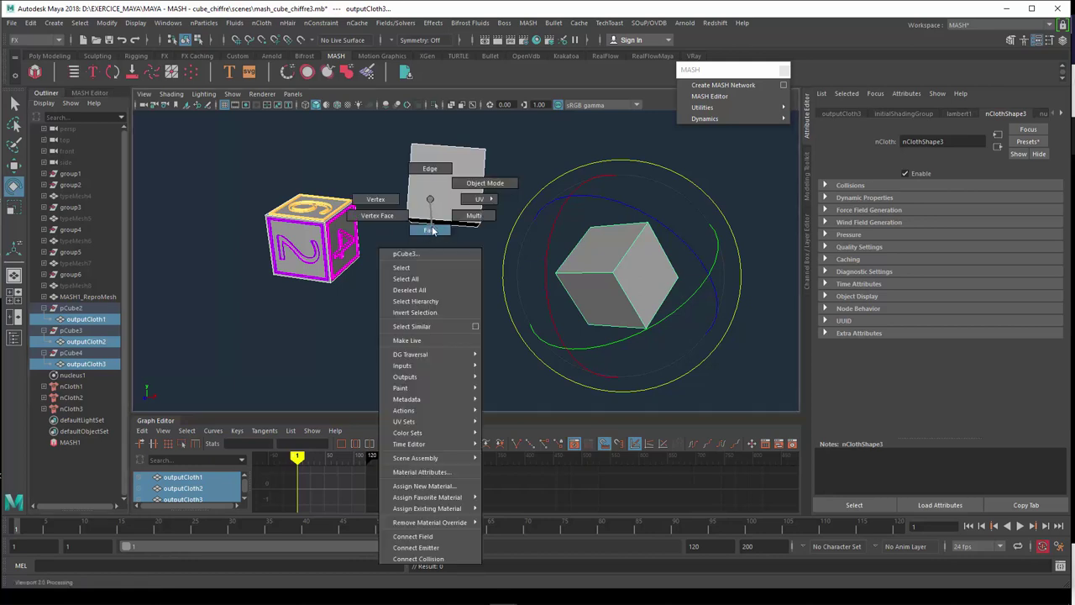
left_click(431, 230)
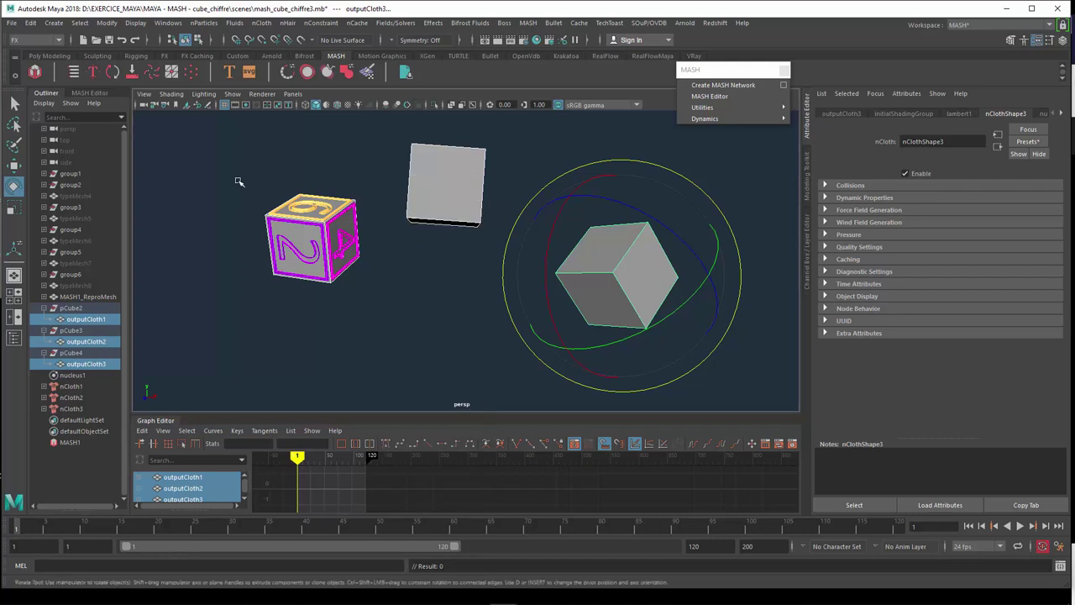
left_click_drag(229, 165, 374, 305)
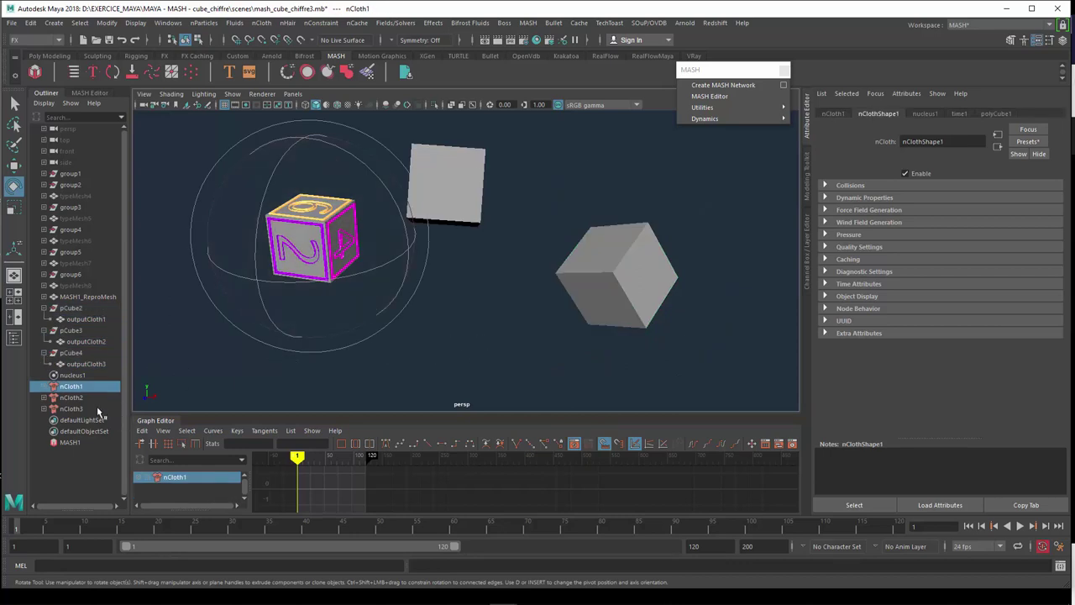
Step: Select outputCloth3, outputCloth2 and outputCloth1, then turn on component selection with F8
left_click(79, 363)
left_click(91, 341, "ctrl")
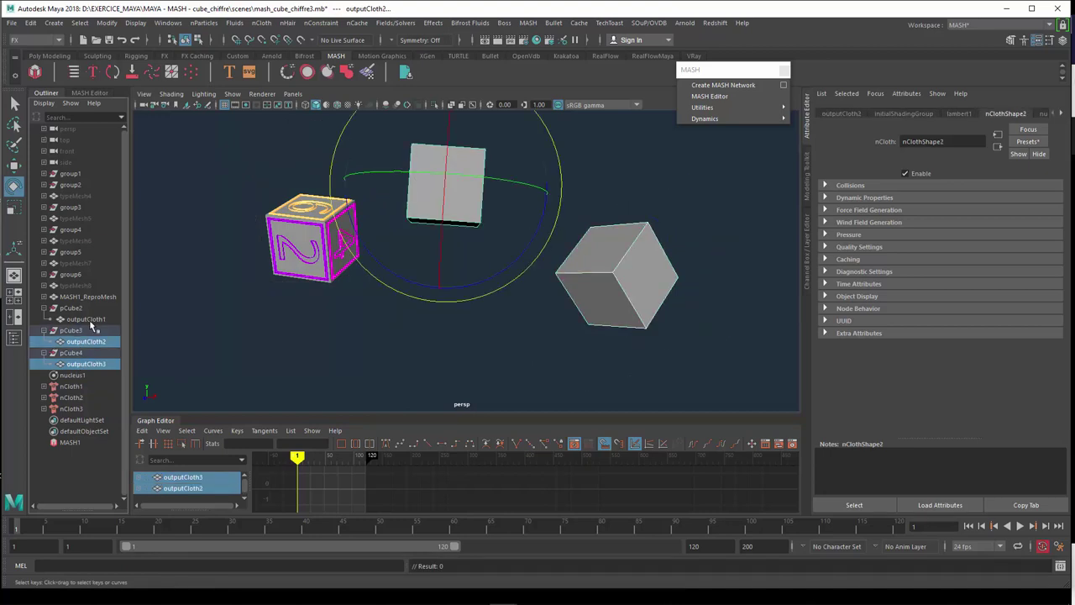
left_click(91, 320, "ctrl")
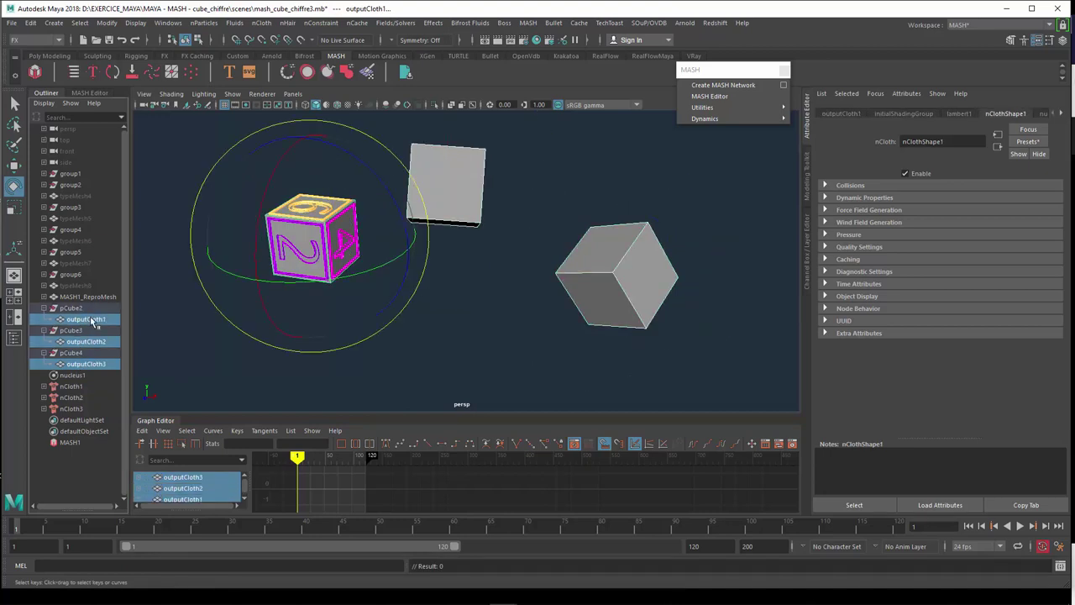
key("F8")
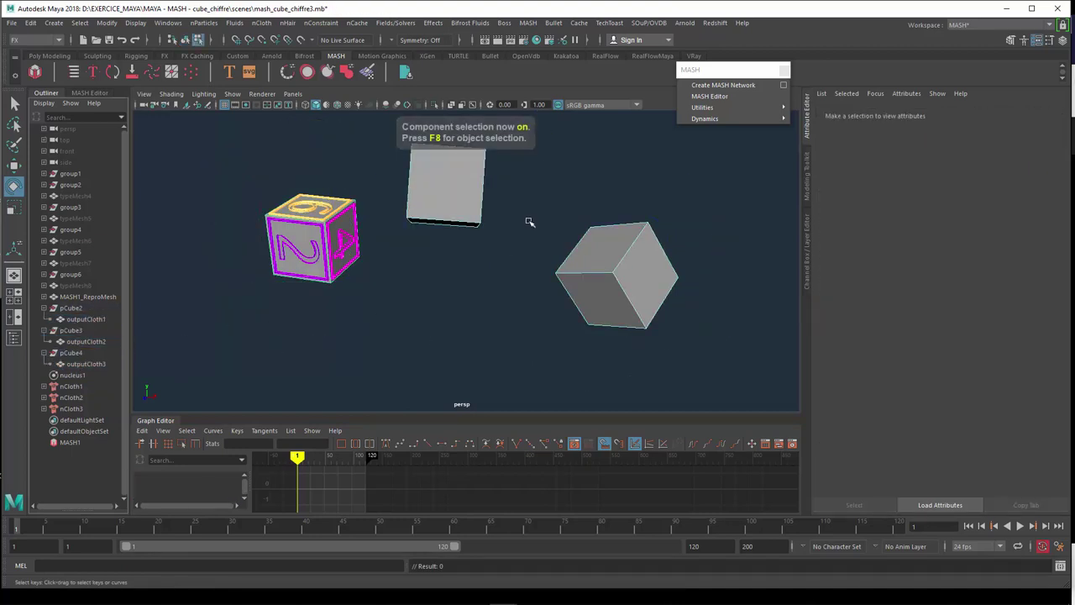
Step: Marquee-select the faces of the right, middle and left cubes into one selection
left_click_drag(530, 196, 720, 361)
key("e")
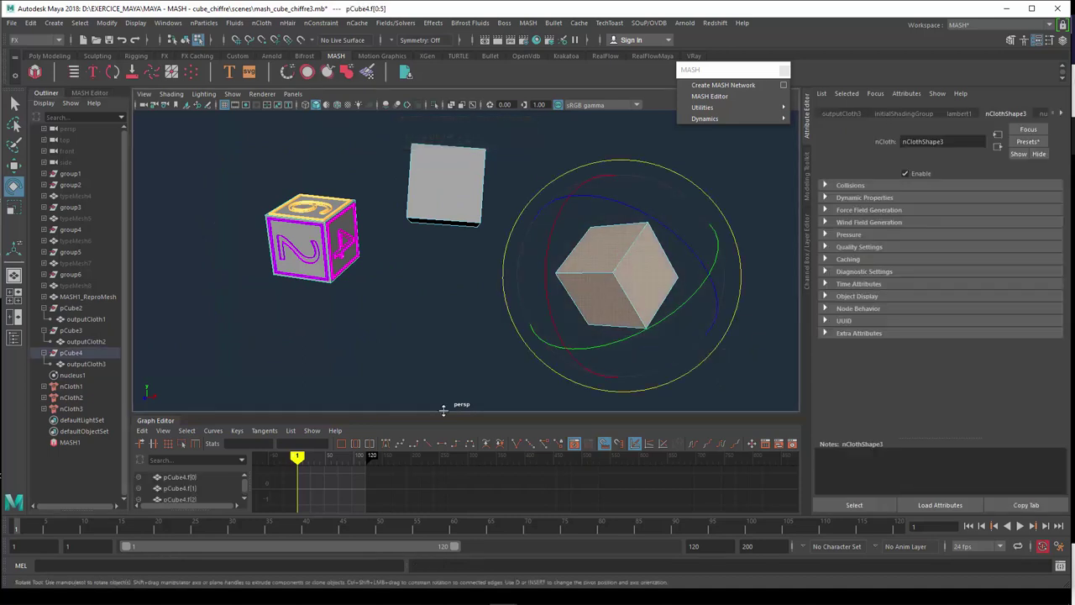
left_click_drag(378, 411, 370, 356)
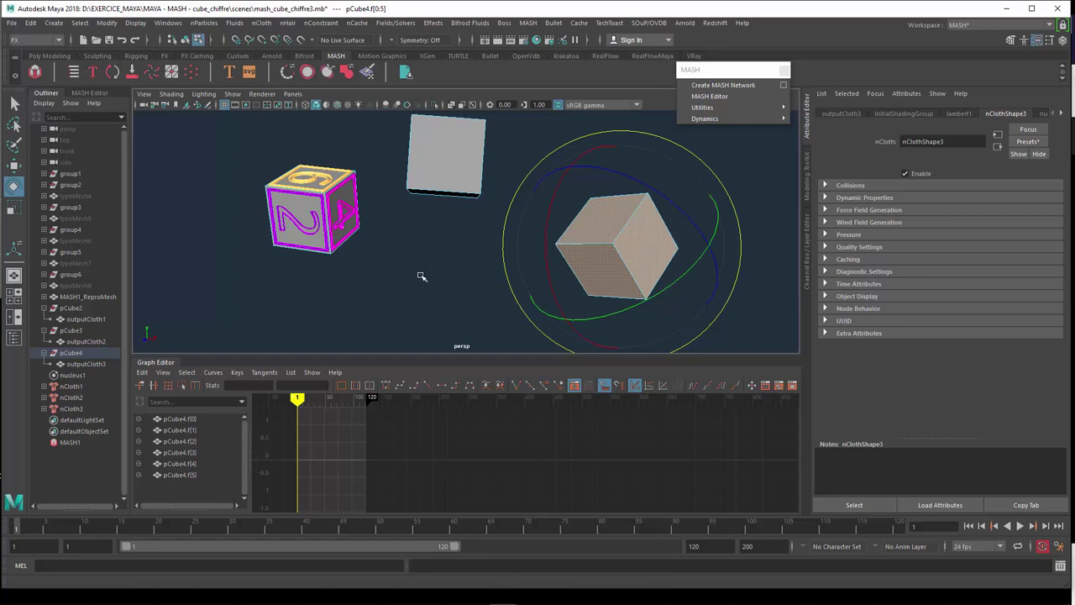
middle_click_drag(423, 277, 423, 307, "alt")
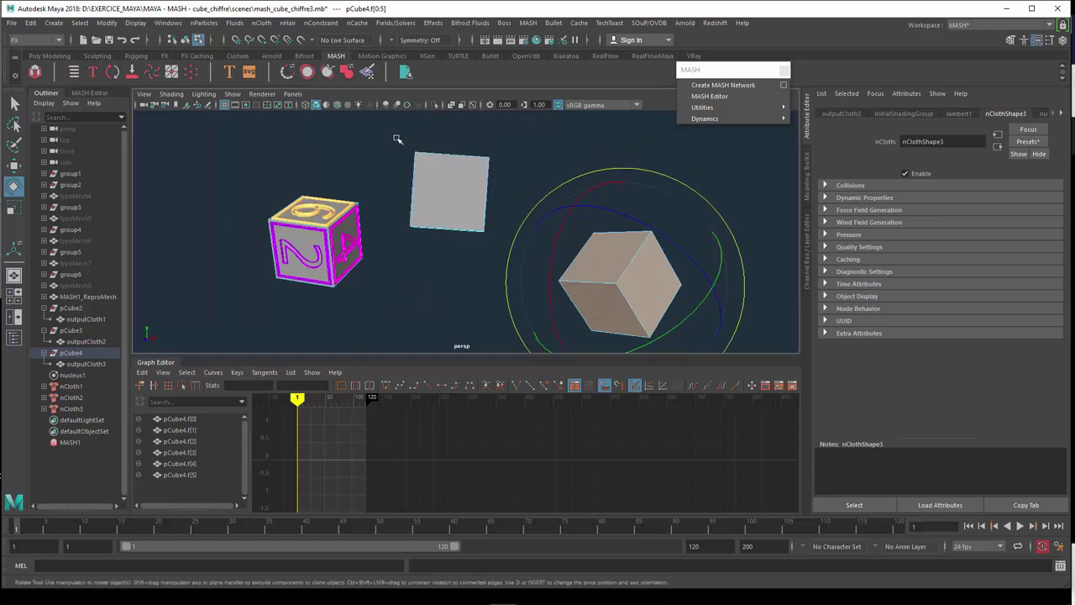
left_click_drag(395, 139, 519, 249, "shift")
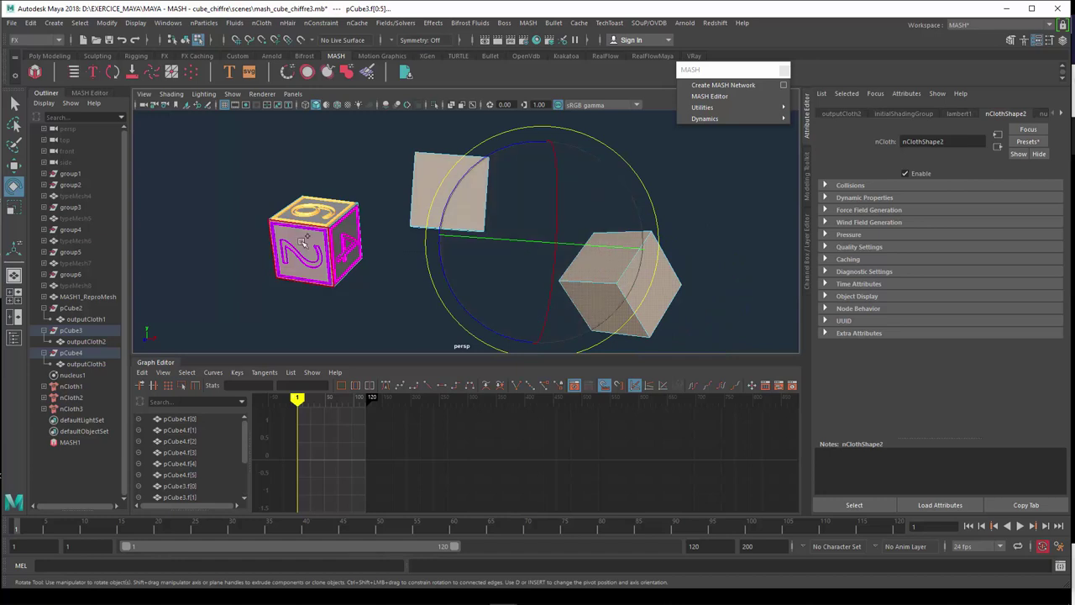
left_click_drag(241, 179, 373, 291)
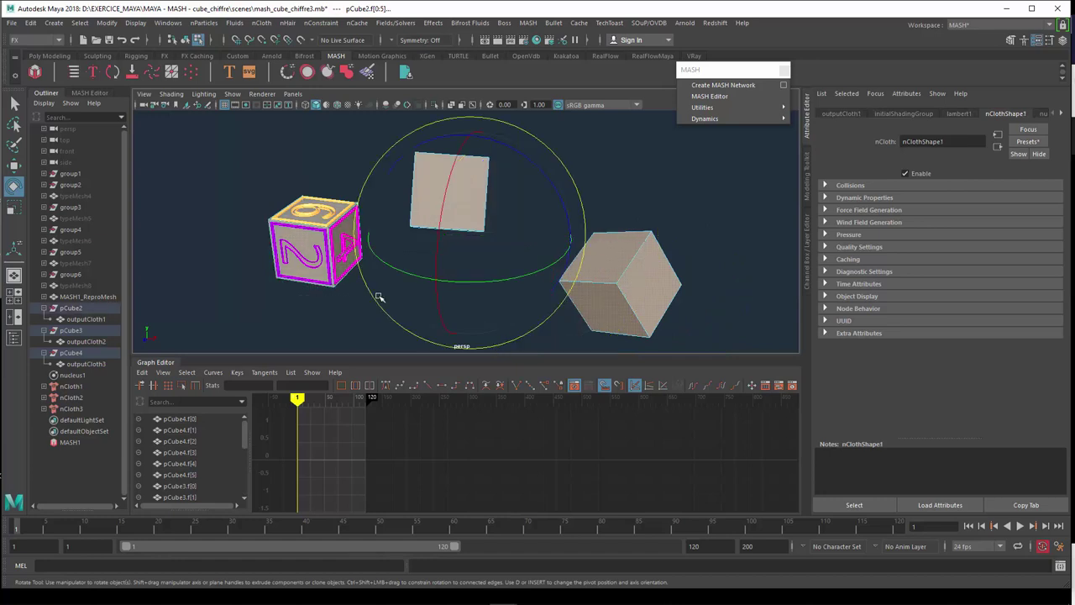
mouse_move(246, 451)
left_mouse_down()
mouse_move(244, 494)
mouse_move(245, 410)
left_mouse_up()
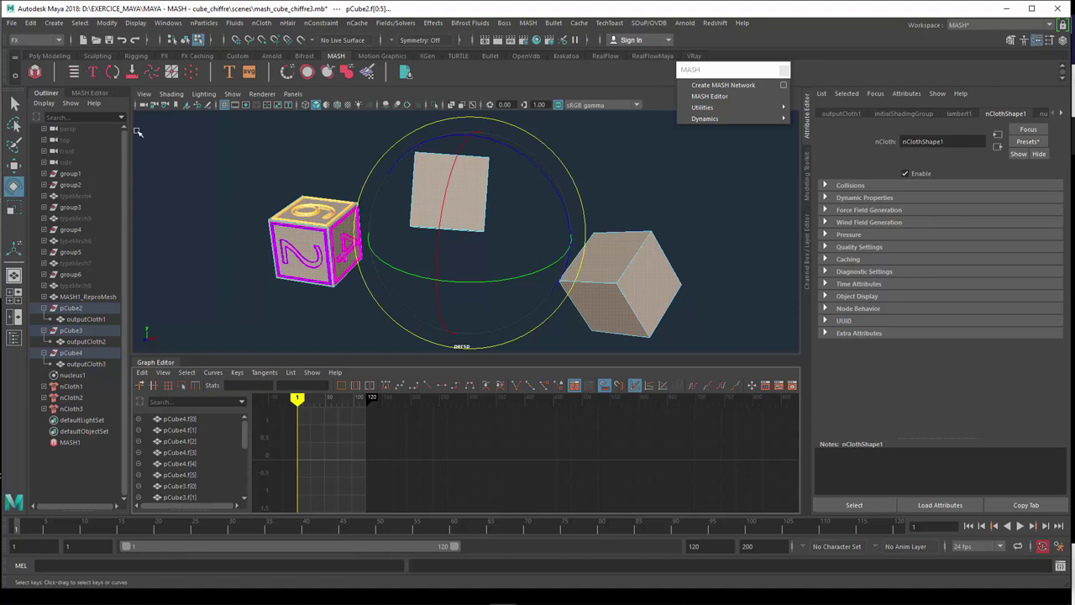
Step: Create a set named set_faces from the selected faces and show the MASH Editor
left_click(54, 23)
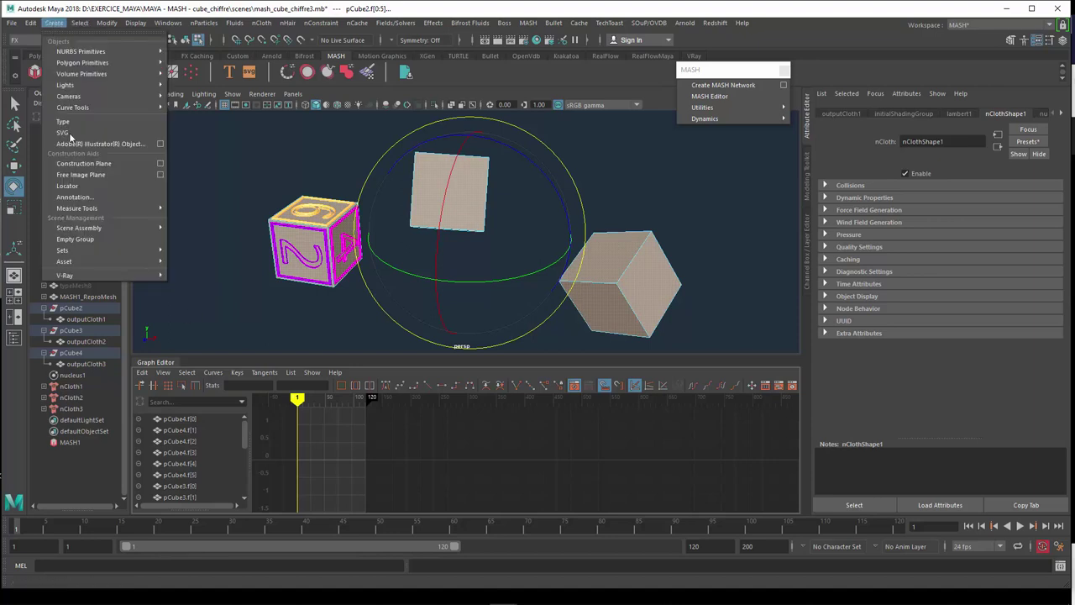
mouse_move(63, 250)
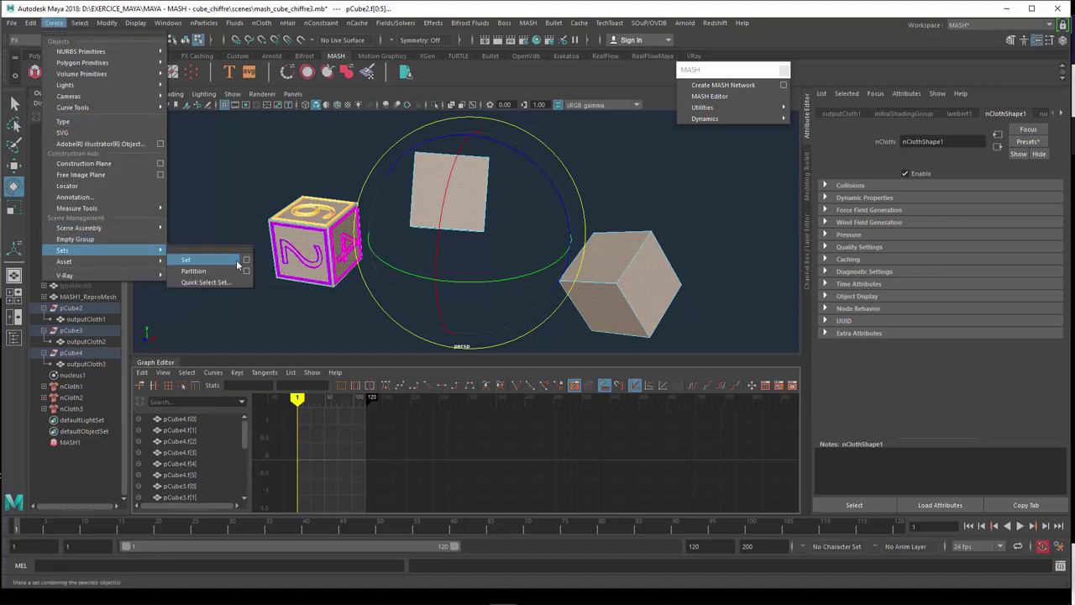
left_click(246, 259)
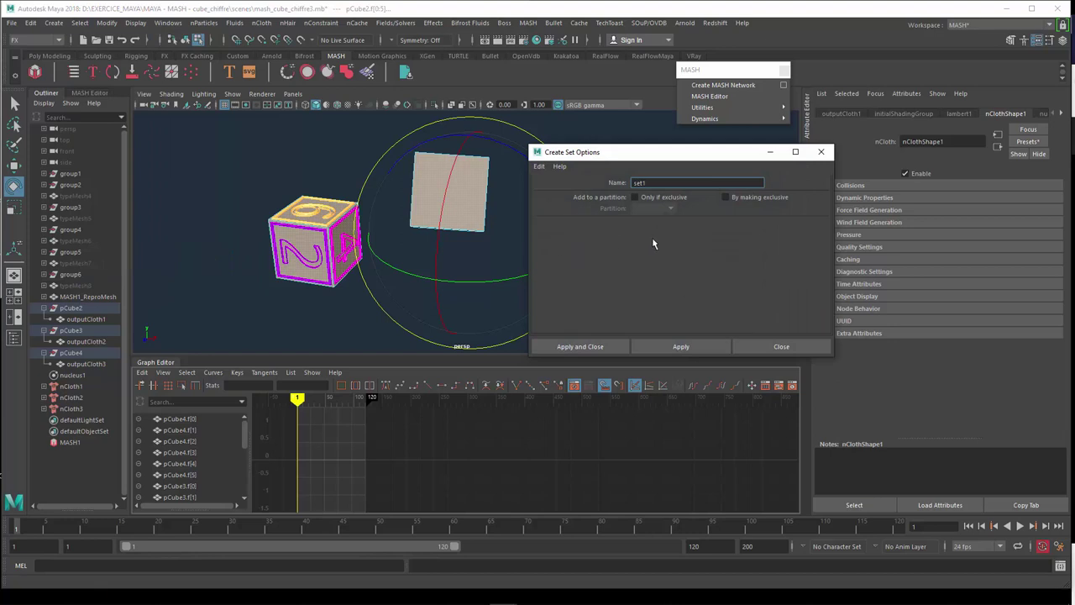
type("_faces")
left_click(607, 347)
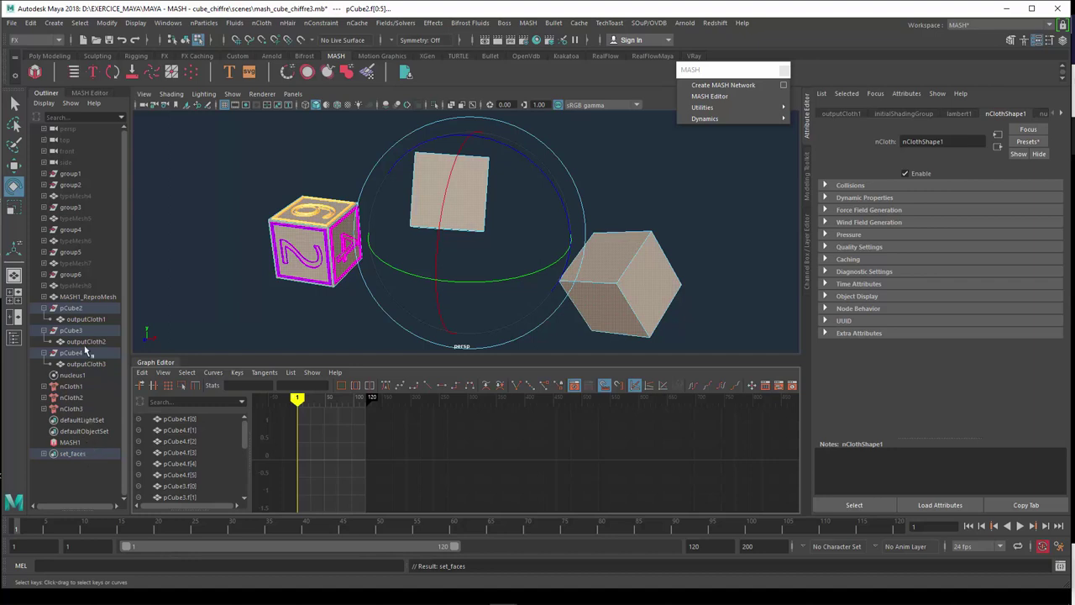
left_click(87, 94)
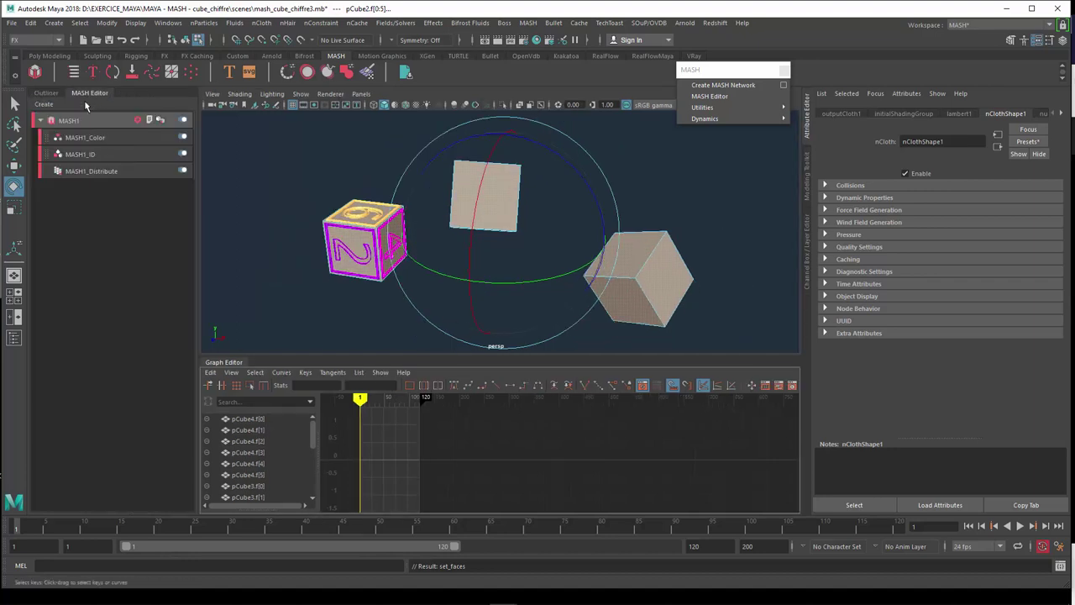
Step: Break MASH1_Distribute's Input Mesh connection to pCubeShape2
left_click(86, 171)
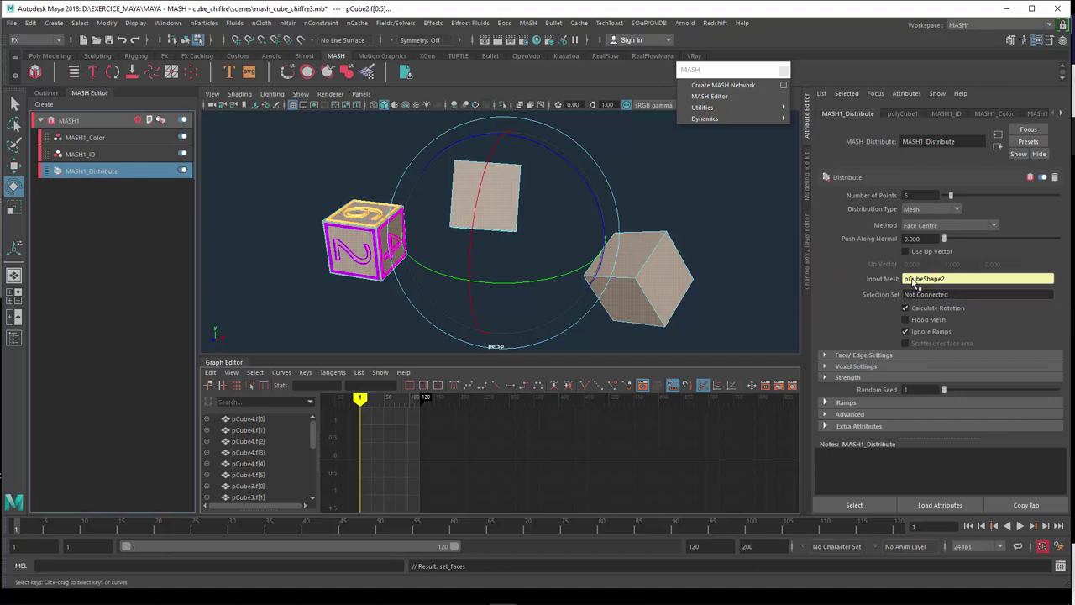
right_click(916, 286)
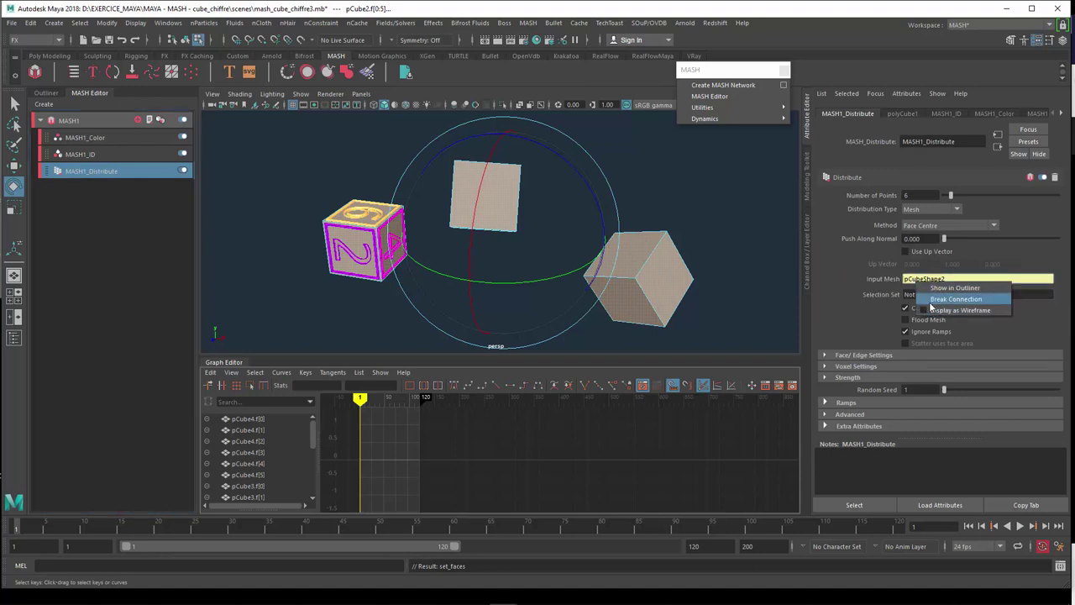
left_click(931, 302)
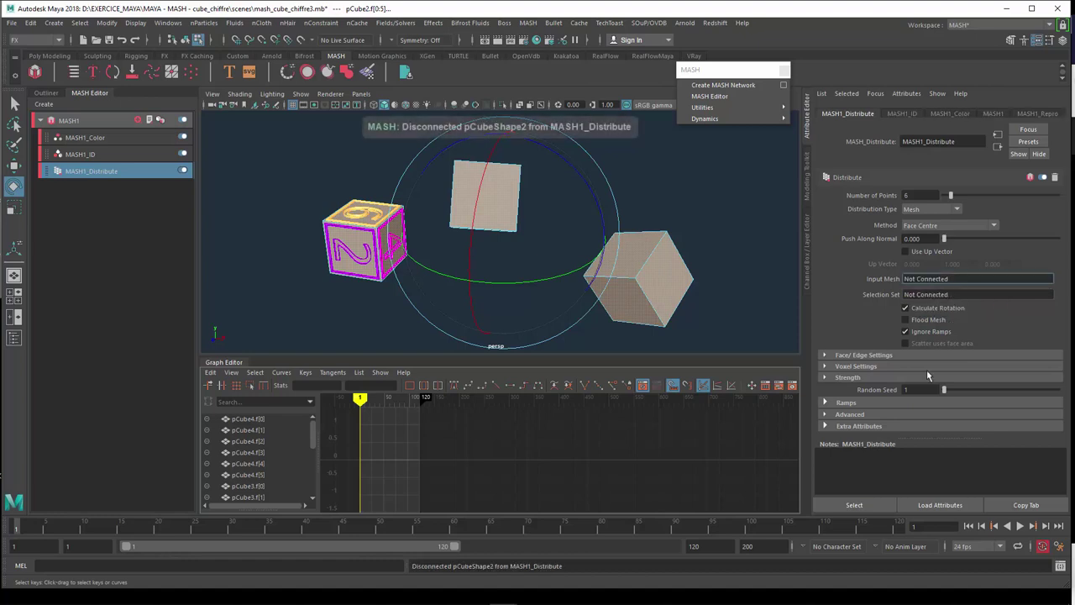
Step: Play back, try Linear distribution, then set Distribution Type back to Mesh
left_click(1021, 527)
left_click(1021, 526)
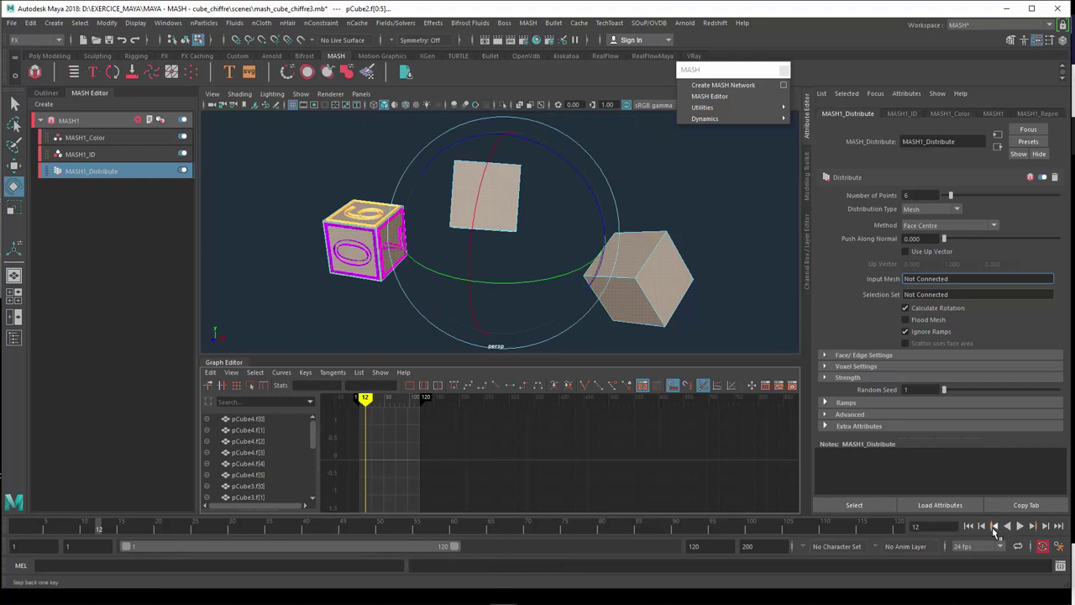
left_click(969, 526)
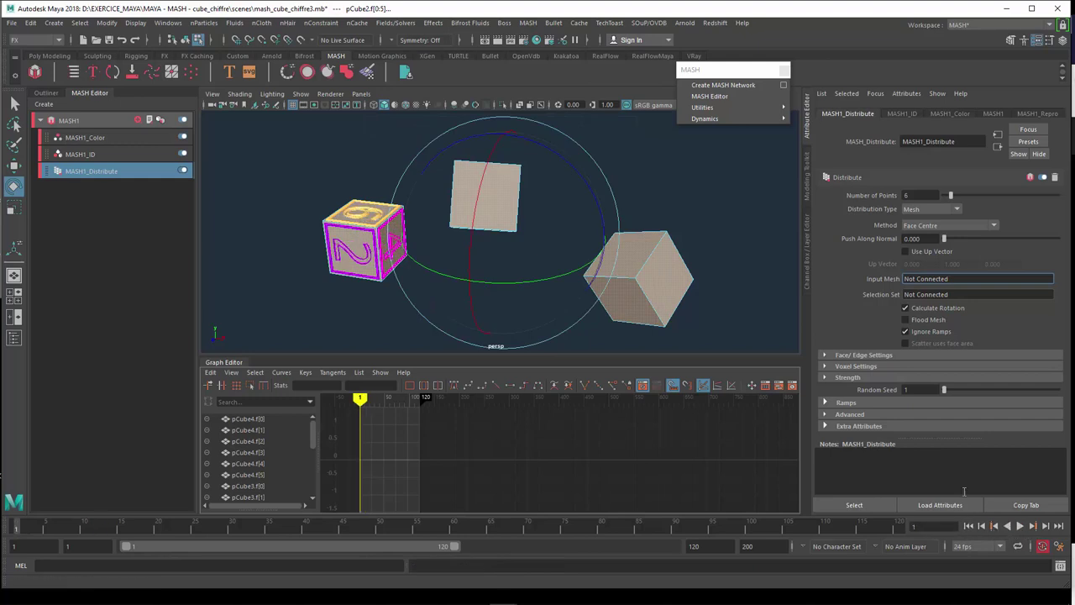
left_click(930, 213)
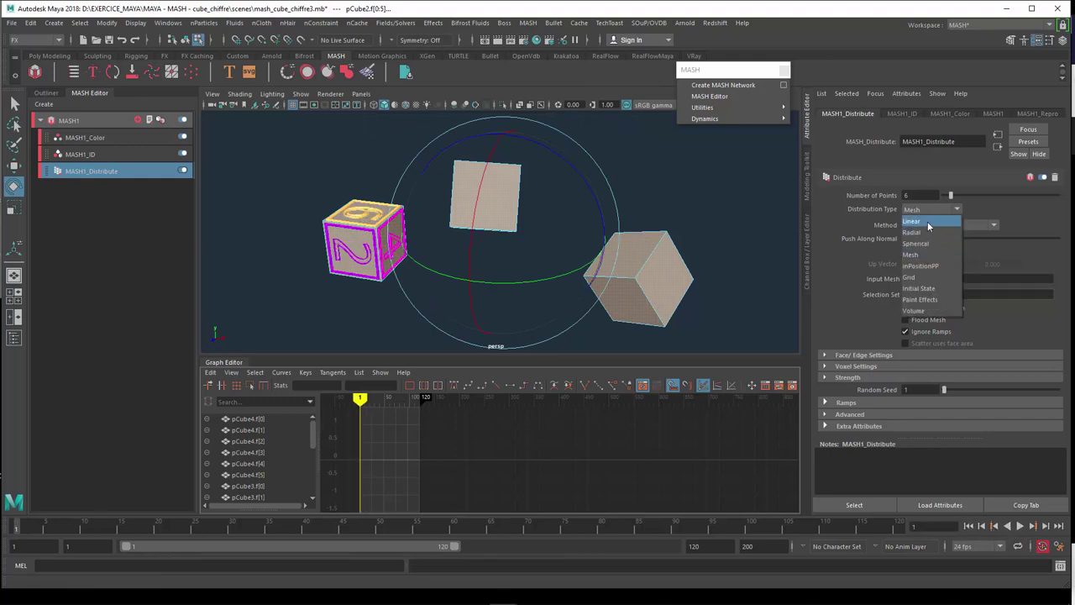
left_click(929, 225)
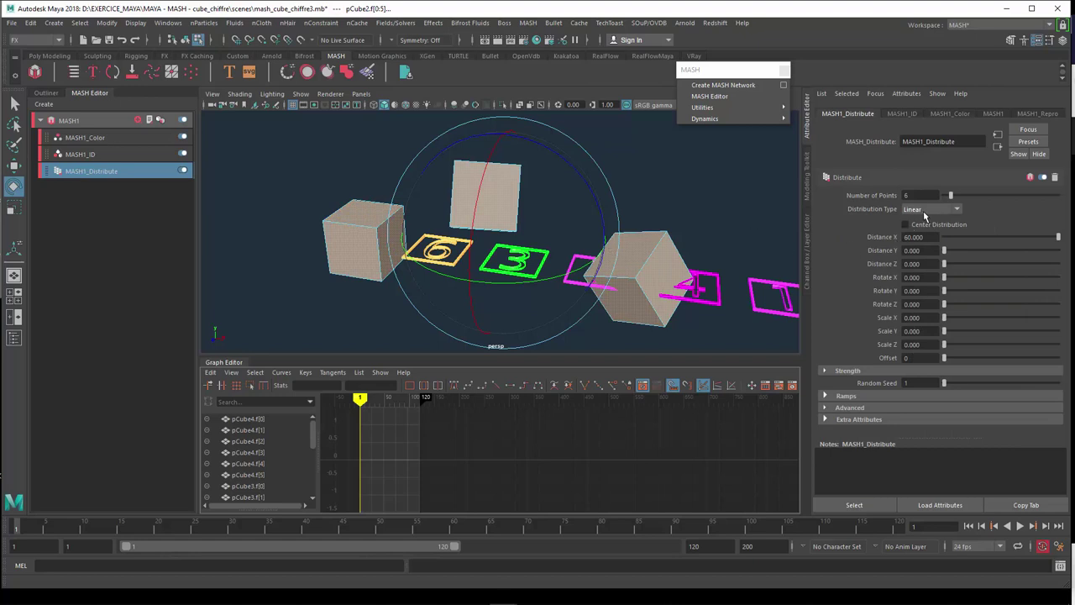
left_click(925, 210)
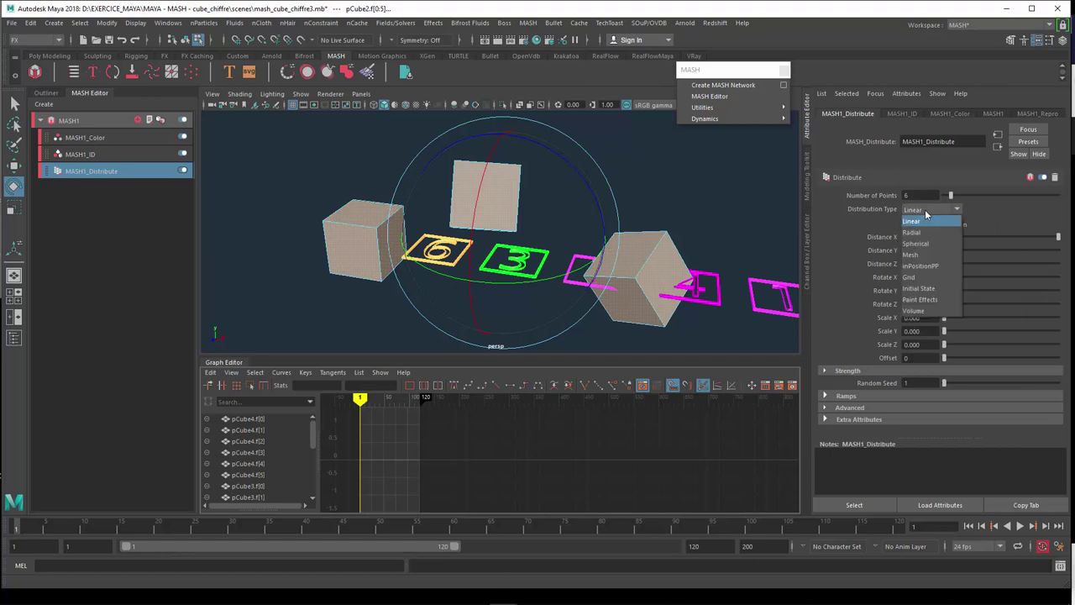
left_click(926, 256)
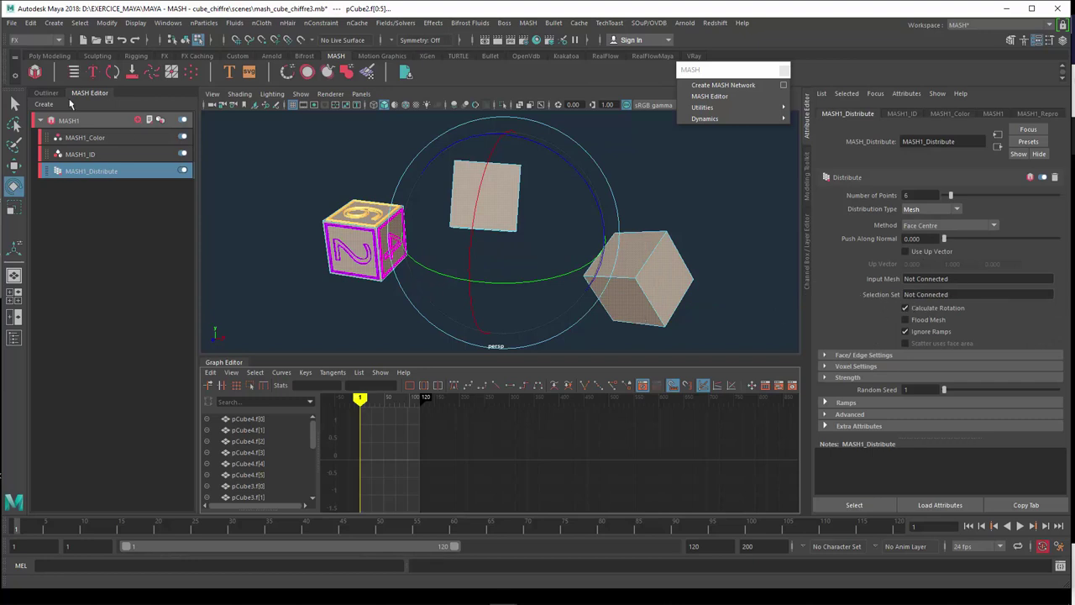
Step: Connect set_faces as MASH1_Distribute's Selection Set, then play back and rotate to check the digits
left_click(50, 94)
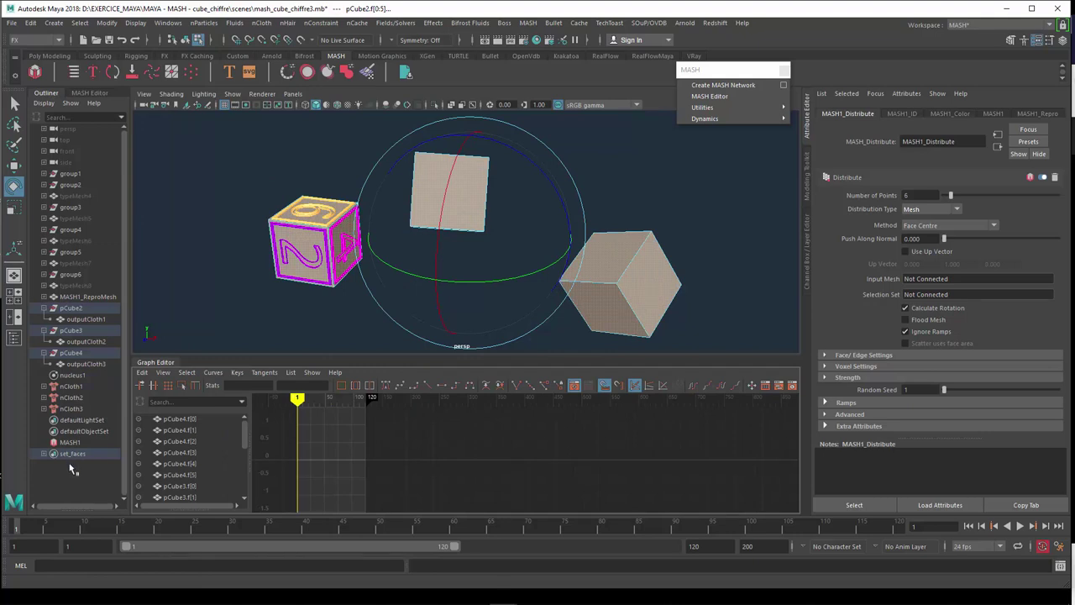
left_click(90, 454)
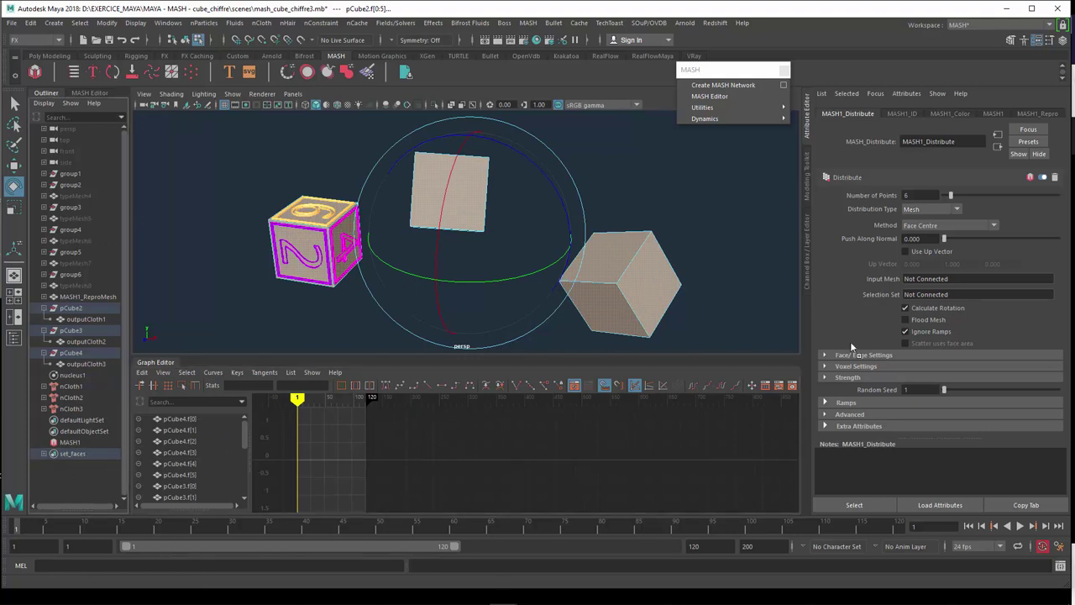
left_click(939, 295)
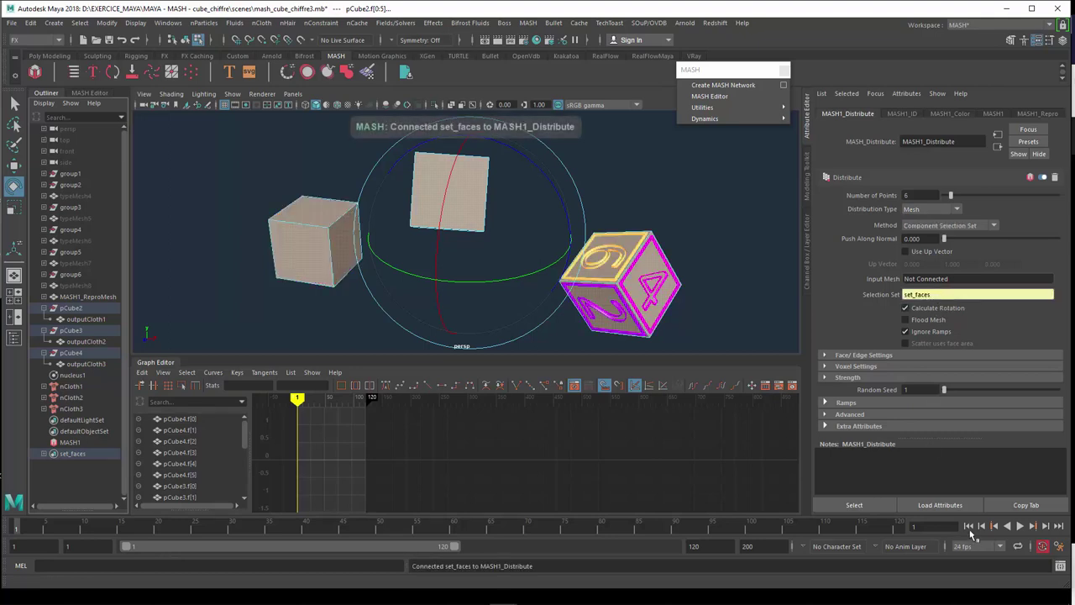
left_click(1021, 527)
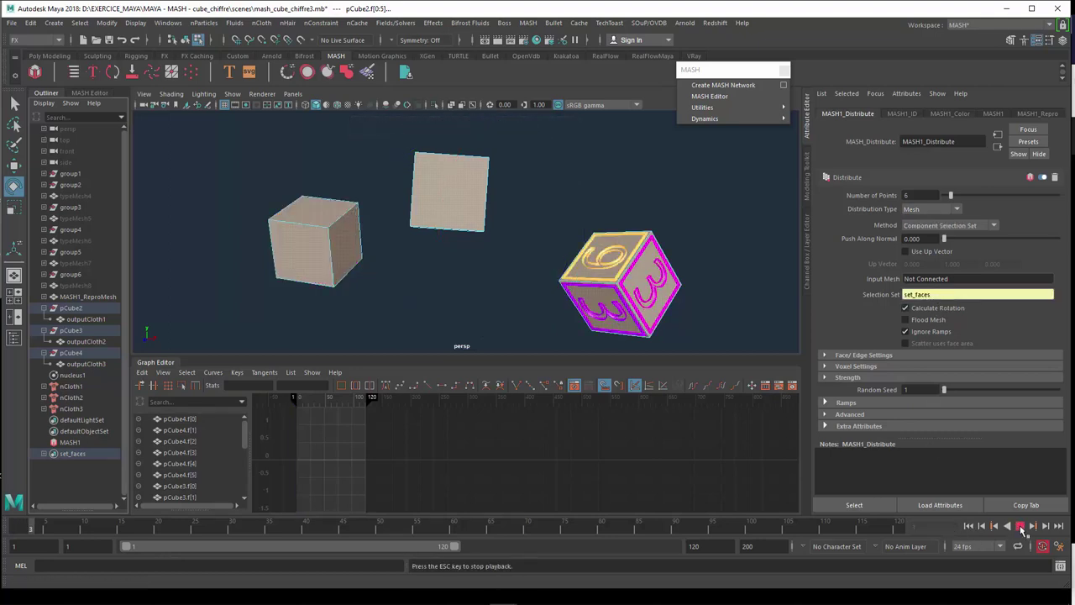
left_click(1021, 527)
left_click(969, 527)
left_click(968, 526)
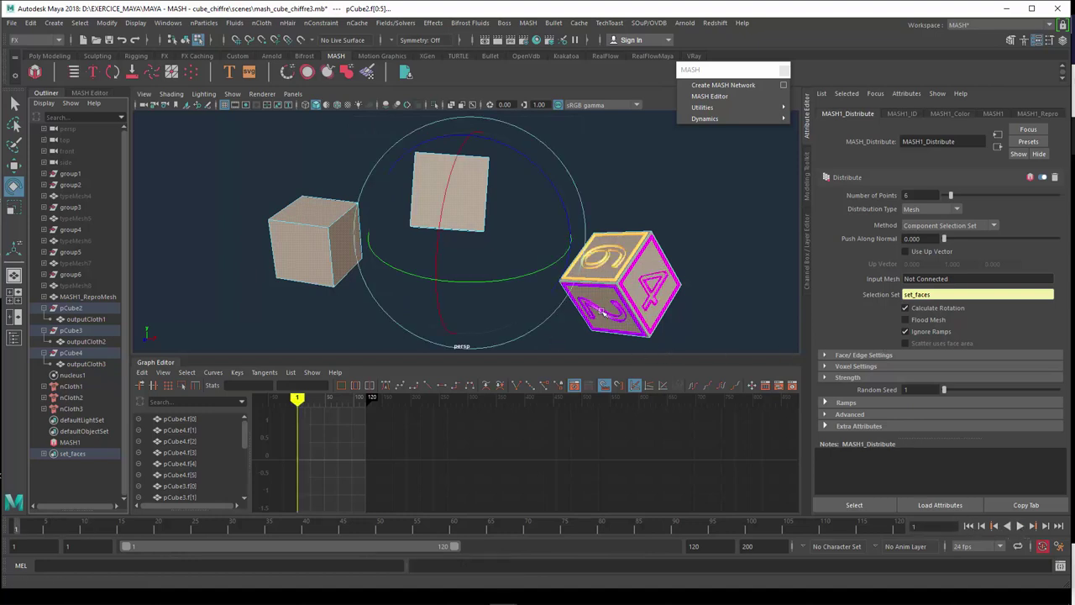
mouse_move(606, 311)
left_mouse_down()
mouse_move(593, 301)
mouse_move(547, 318)
left_mouse_up()
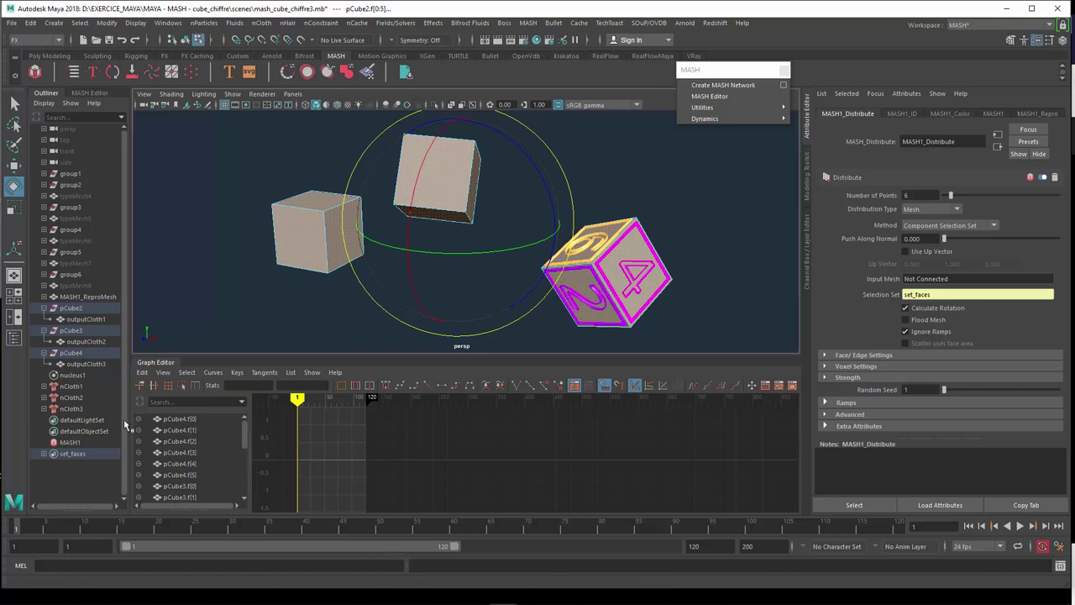
Step: Expand set_faces to review its face members, then return to the MASH Editor
left_click(44, 454)
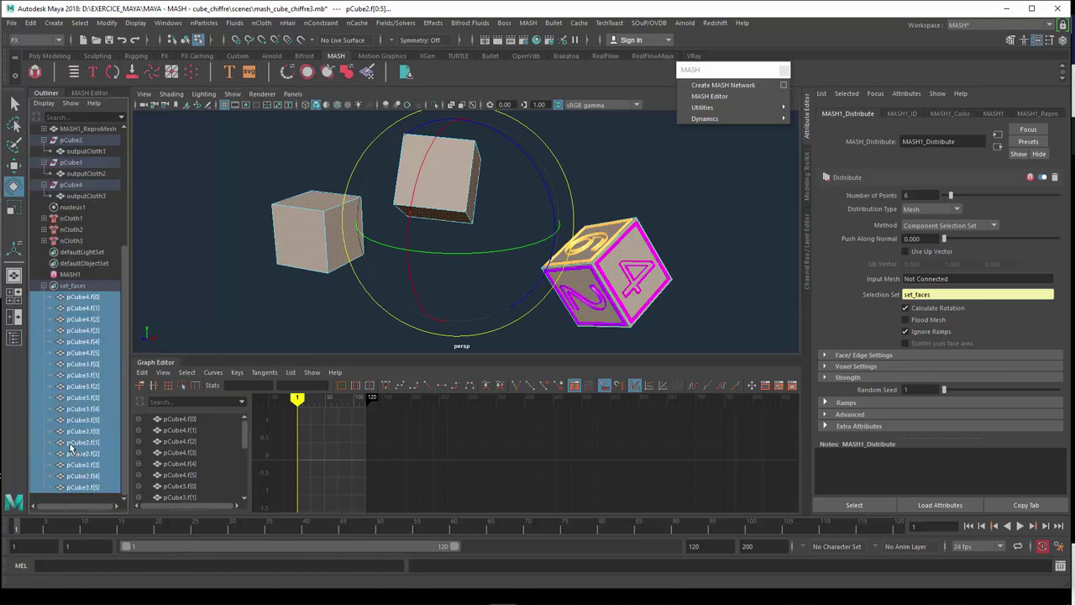
scroll(71, 445, "down", 3)
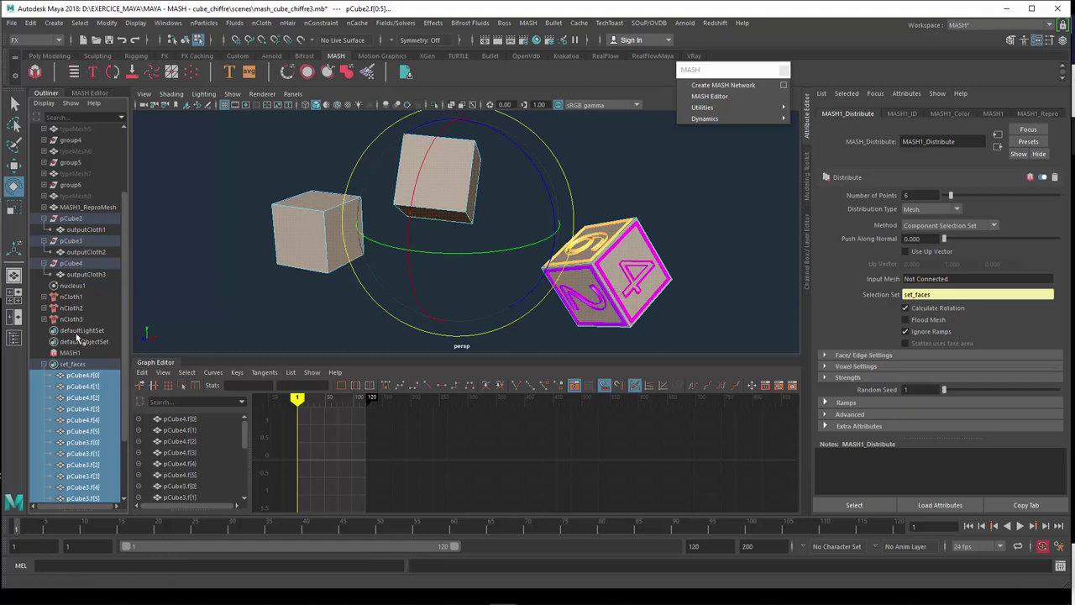
left_click(90, 94)
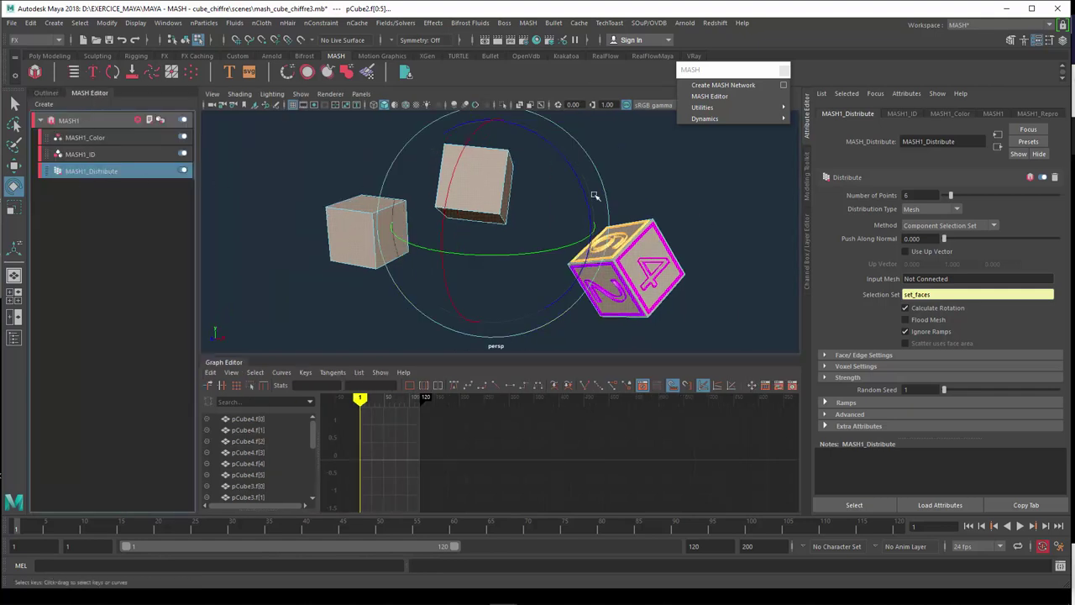
Step: Set MASH1_Distribute's Number of Points to 10 and show the Outliner listing set_faces
left_click(924, 195)
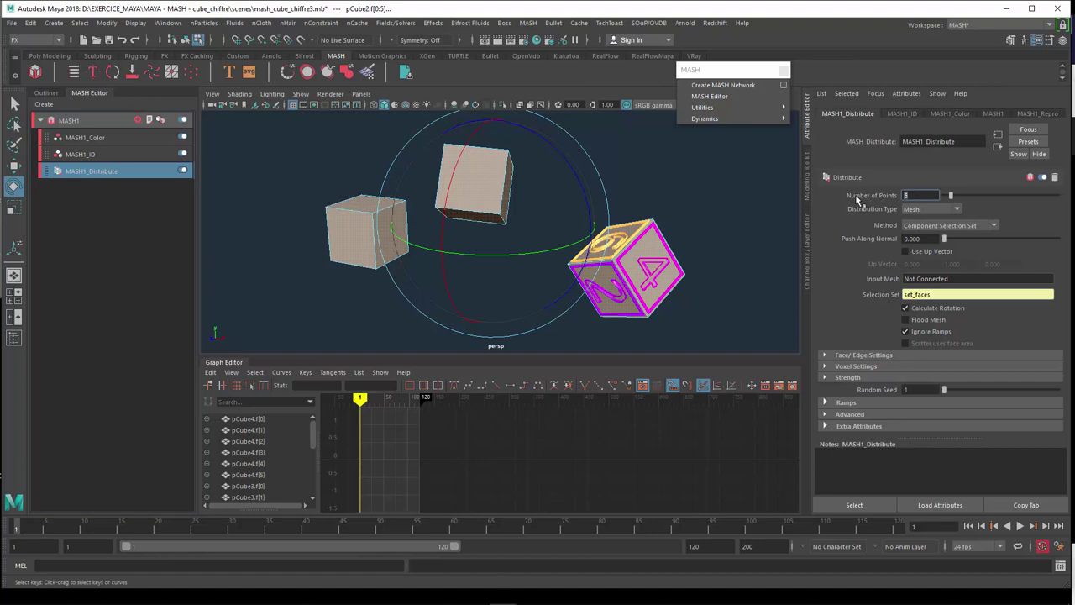
type("18")
key("Return")
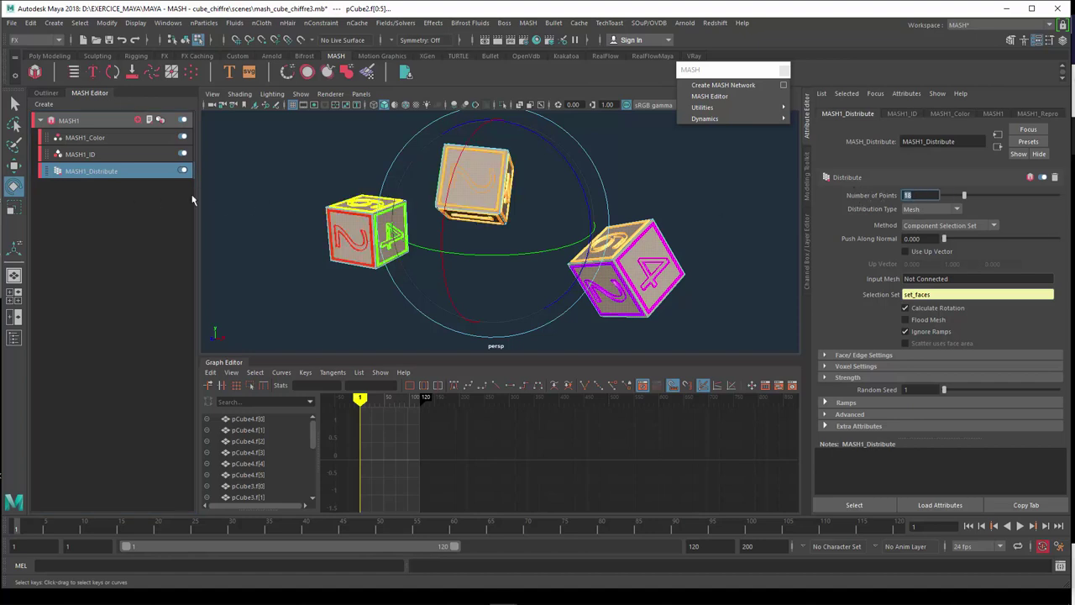
left_click(46, 92)
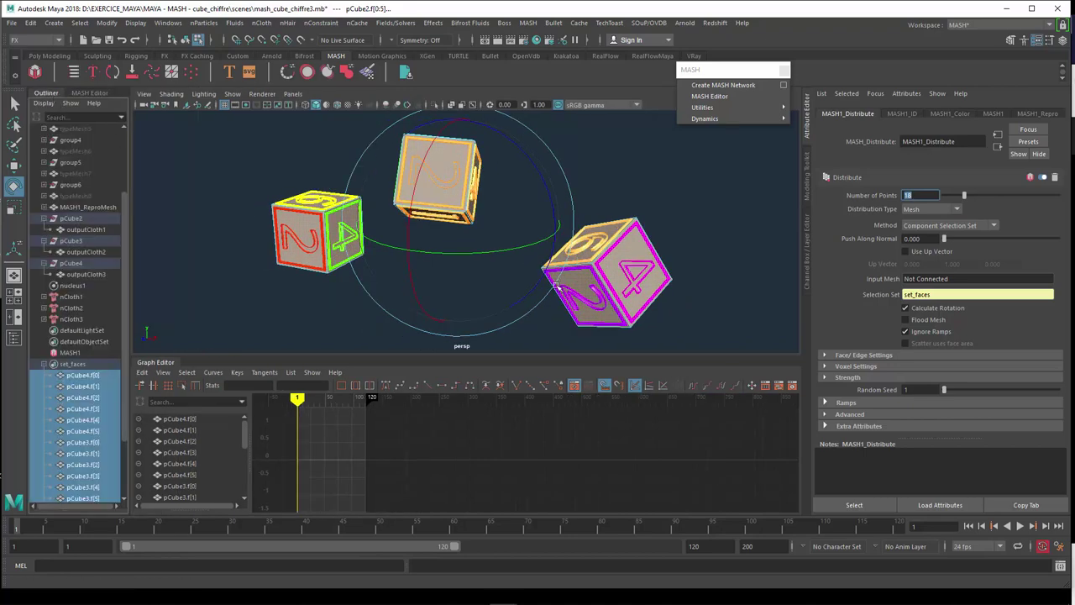
Step: Play the cloth simulation to frame 22, rewind to frame 1, and select the outputCloth nodes
left_click_drag(542, 279, 548, 282)
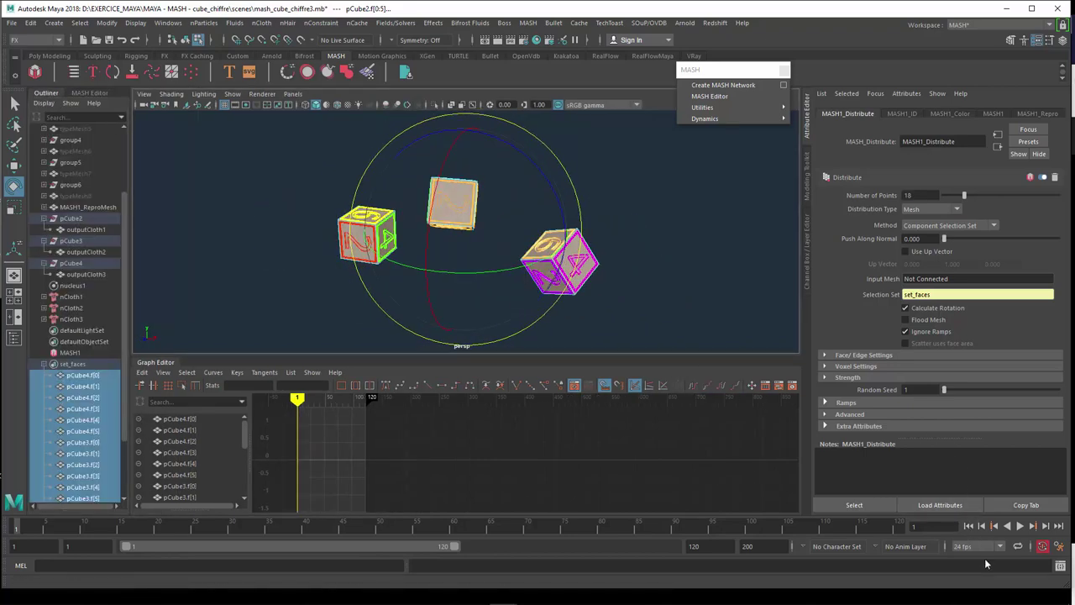
left_click(1019, 526)
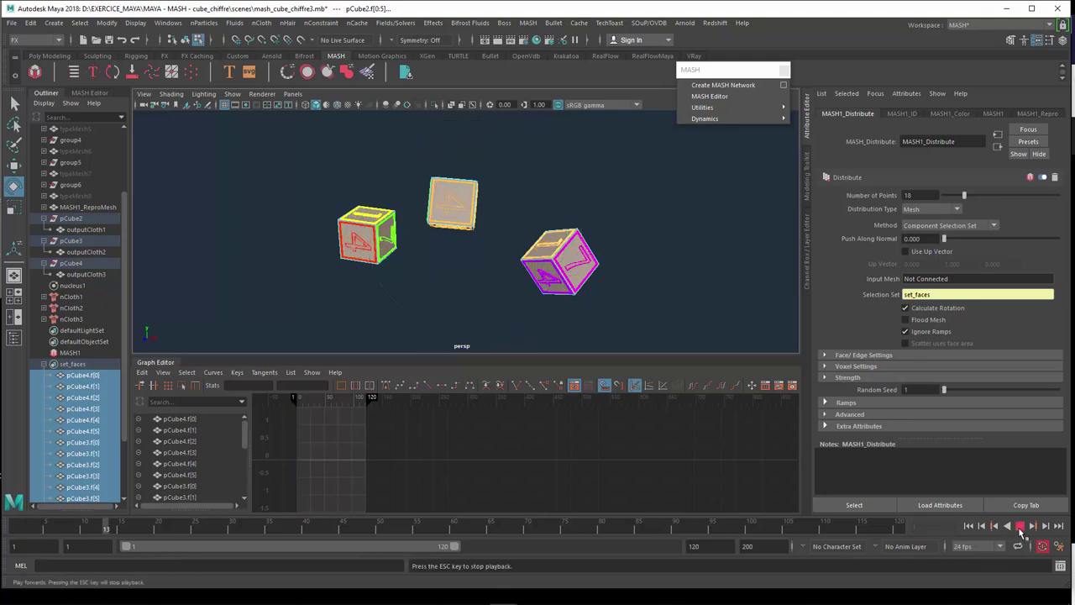
left_click(1020, 526)
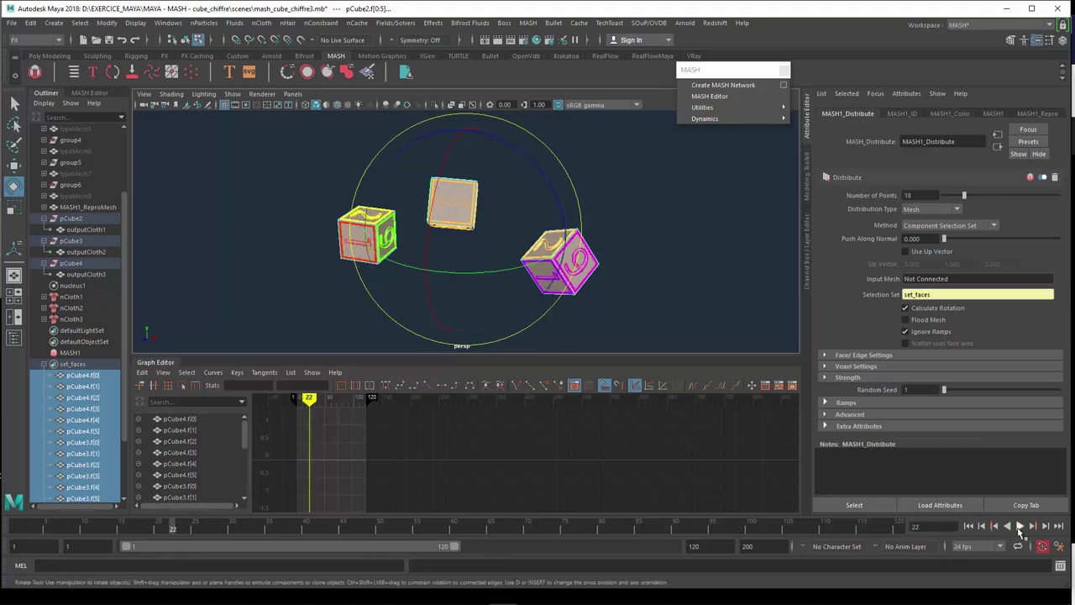
left_click(971, 527)
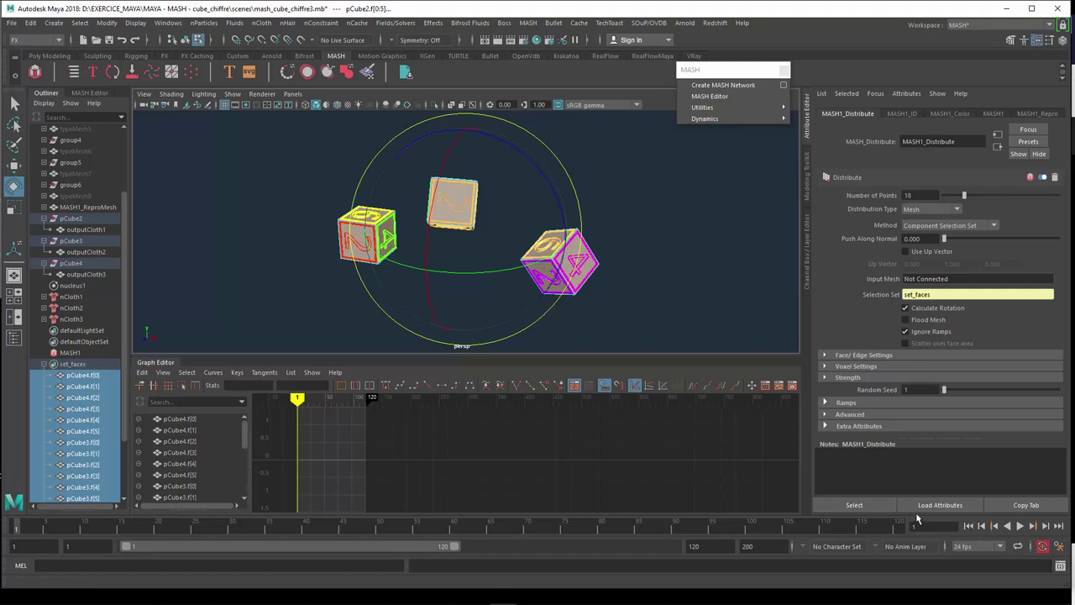
left_click(89, 229)
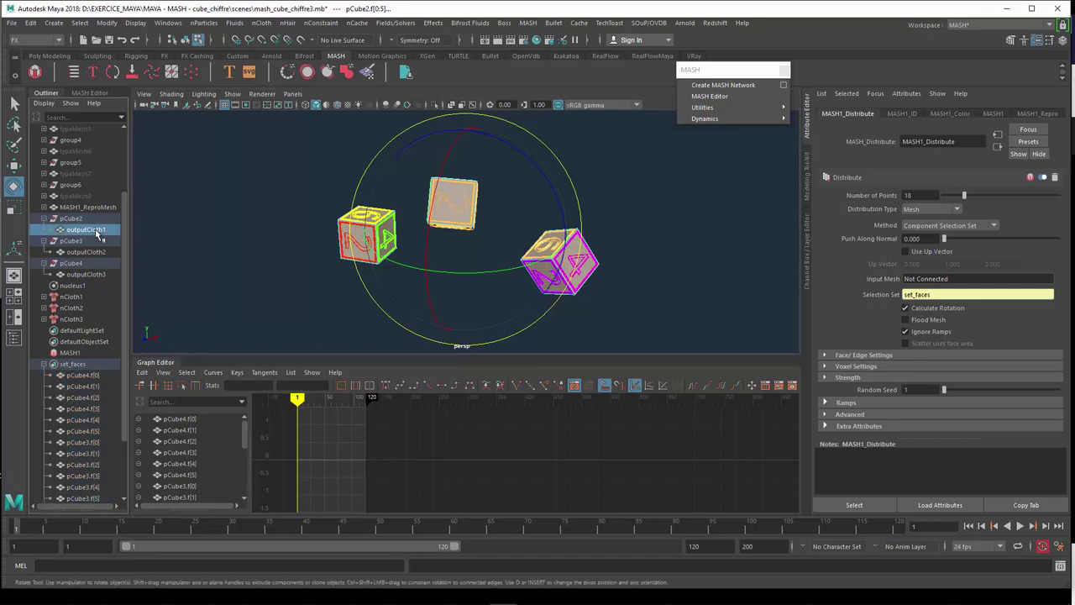
Step: Select the output cloth meshes including outputCloth3 and play the simulation to frame 20
left_click(92, 252)
left_click(89, 274)
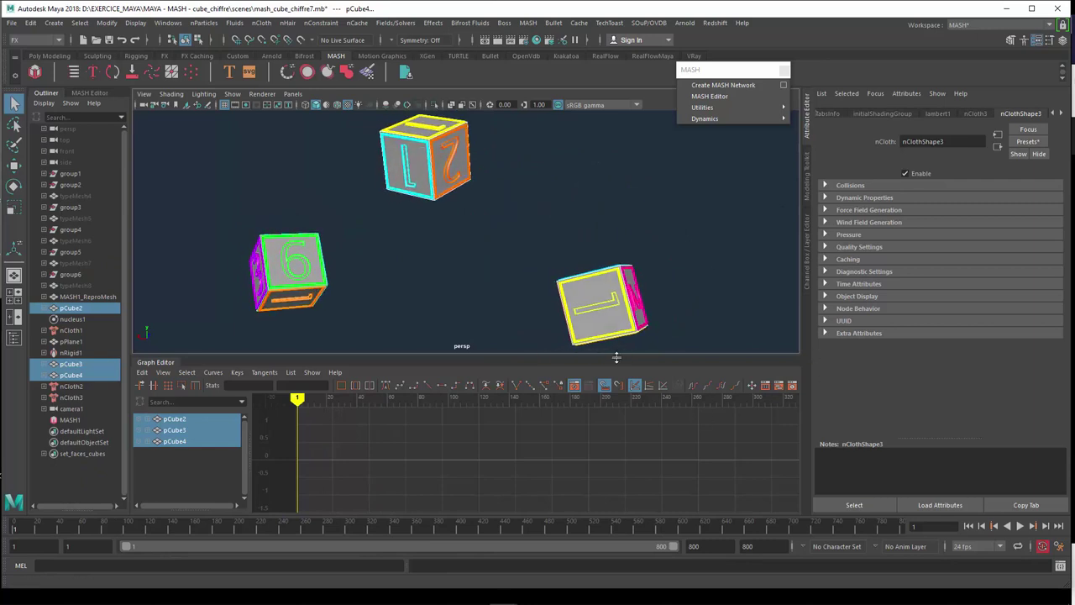
left_click(1020, 526)
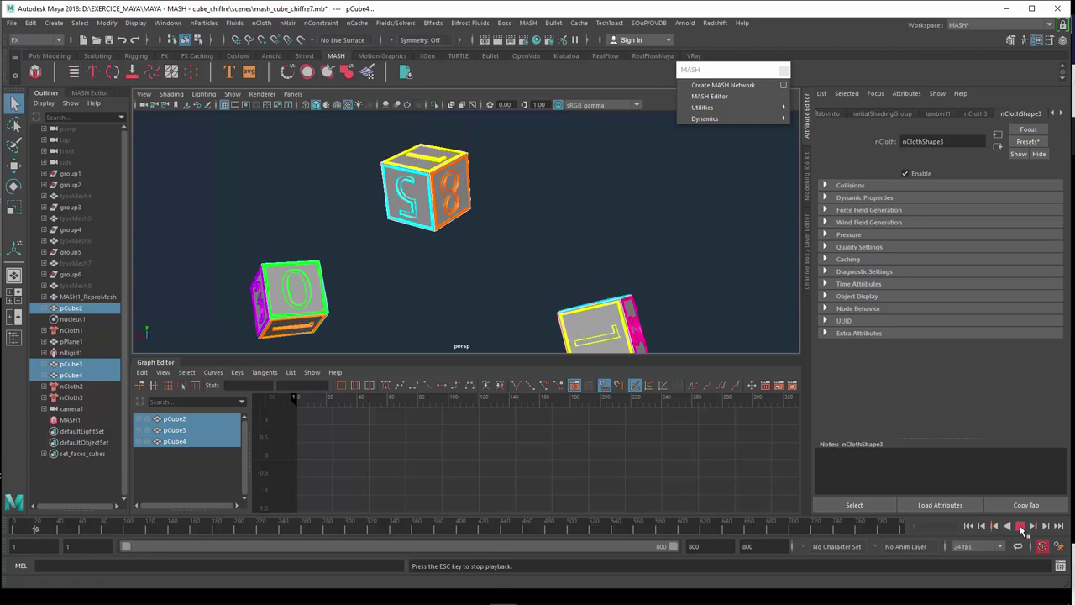
left_click(1020, 526)
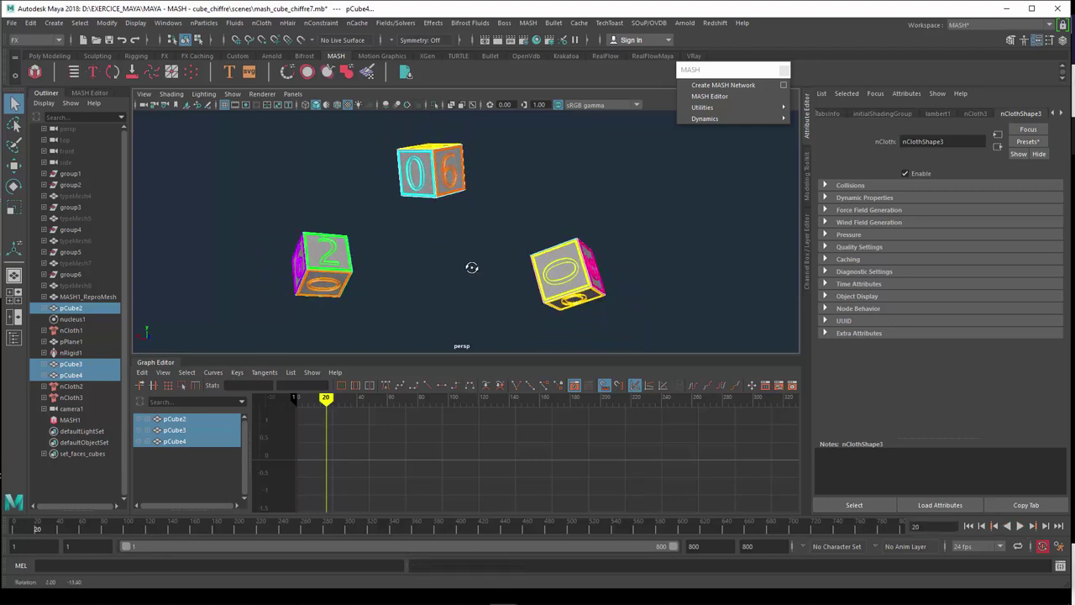
Step: Continue playback to frame 36, then rewind to frame 1 with all three dice in view
left_click_drag(475, 284, 459, 271, "alt")
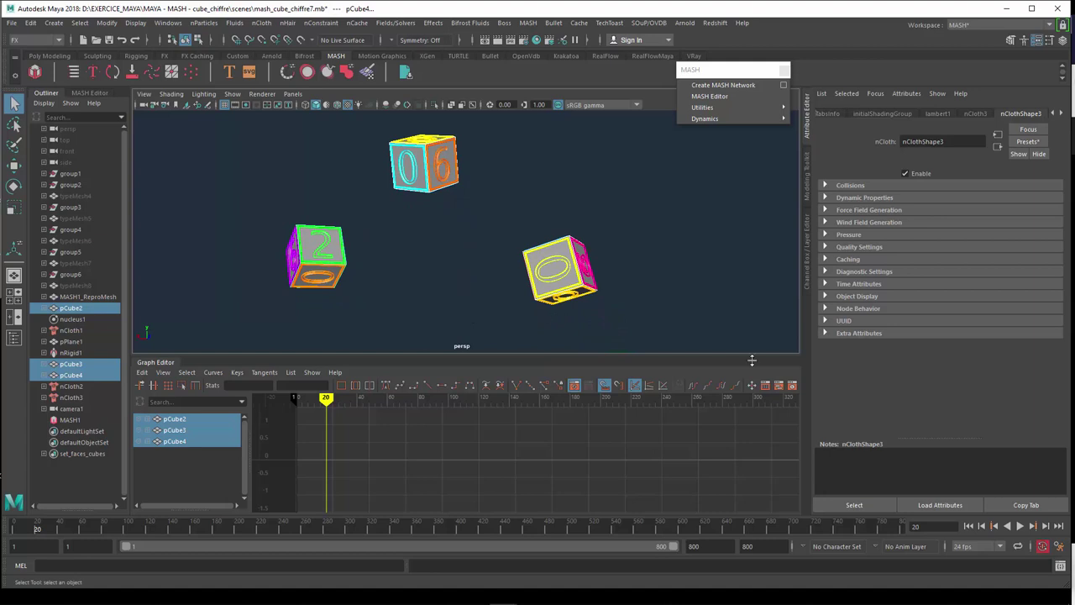
left_click(1019, 526)
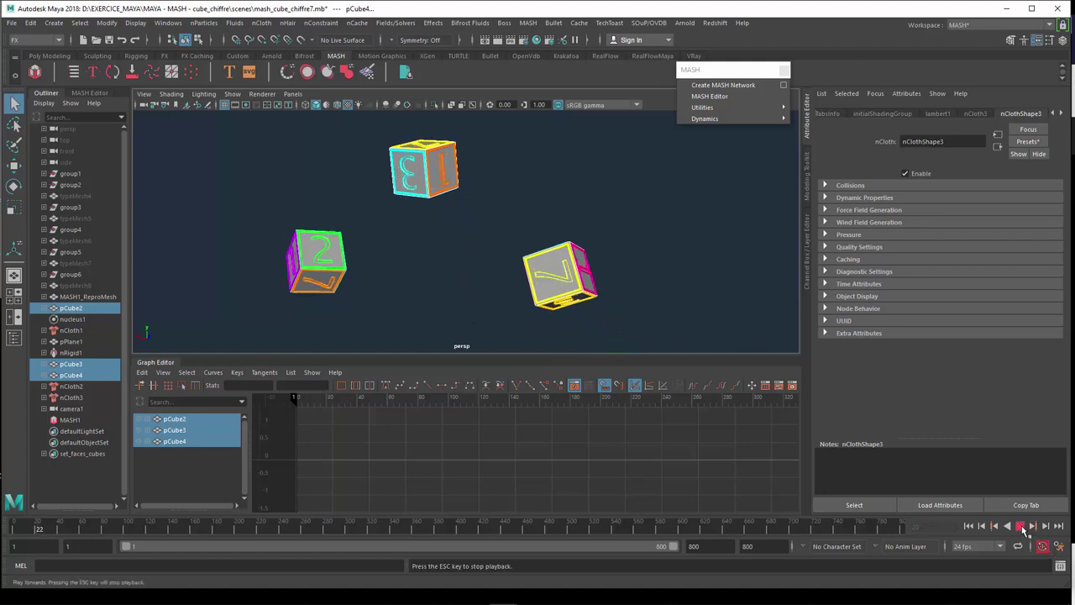
left_click(1020, 526)
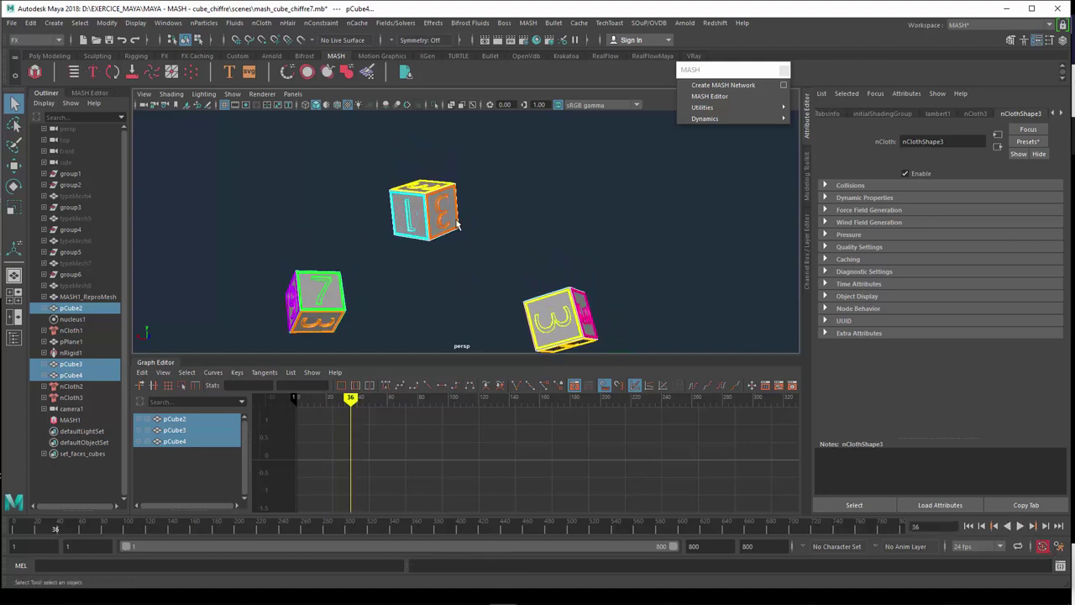
middle_click_drag(485, 334, 486, 288, "alt")
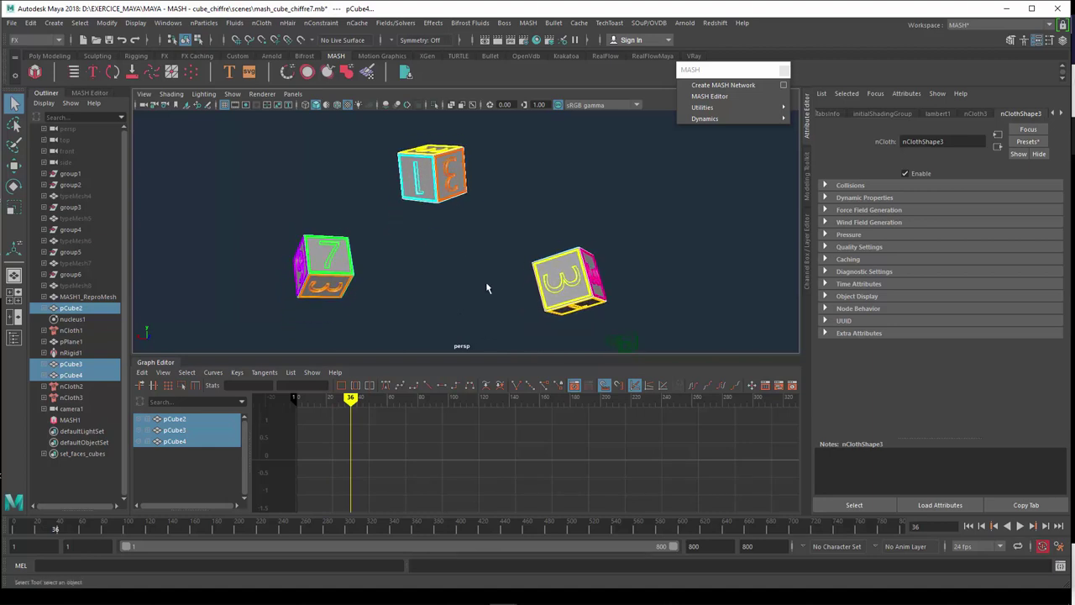
left_click_drag(532, 321, 526, 230, "alt")
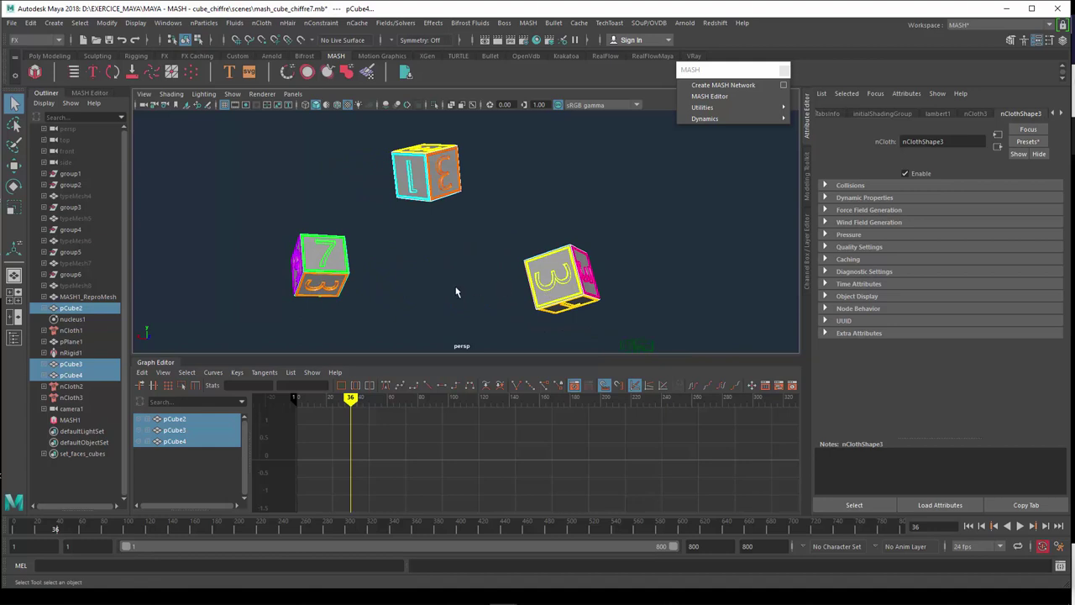
left_click(969, 526)
middle_click_drag(348, 254, 372, 324, "alt")
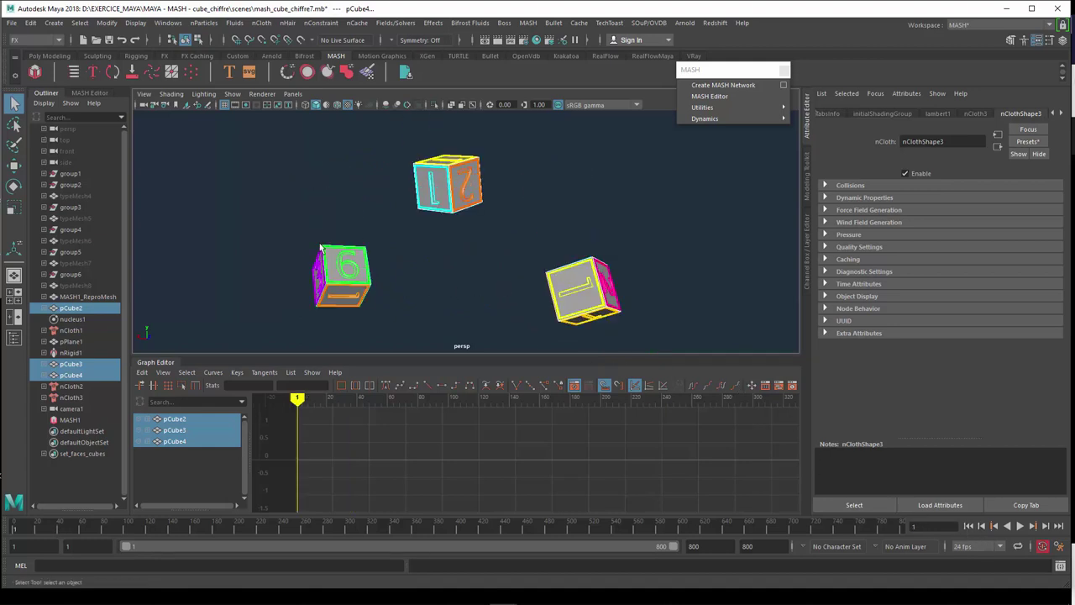
Step: Rotate pCube2 to a new orientation, then return it to its original orientation
left_click(113, 310)
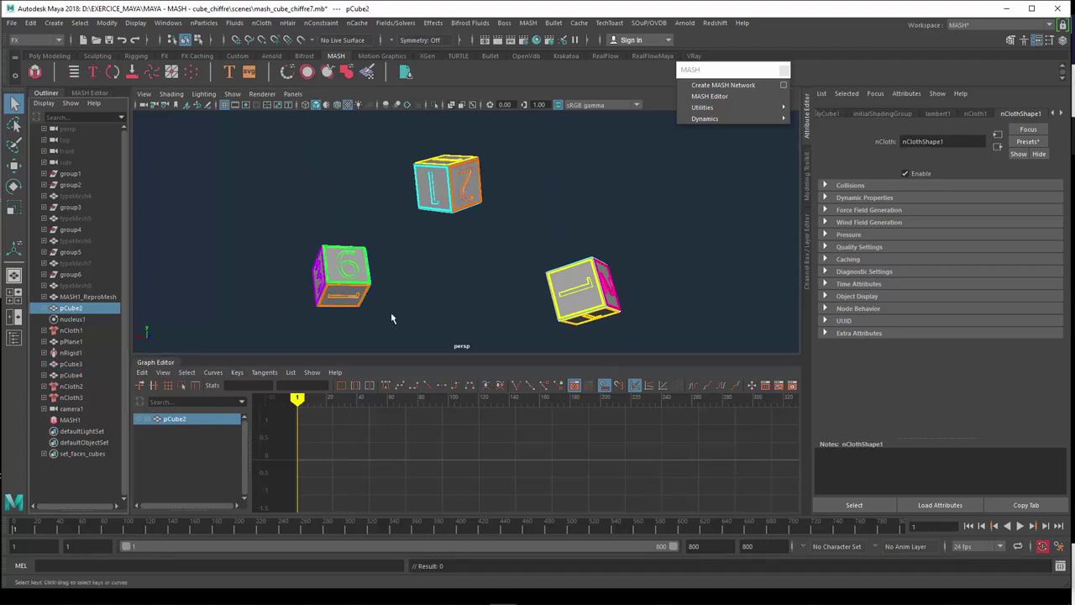
key("e")
left_click_drag(598, 237, 664, 286)
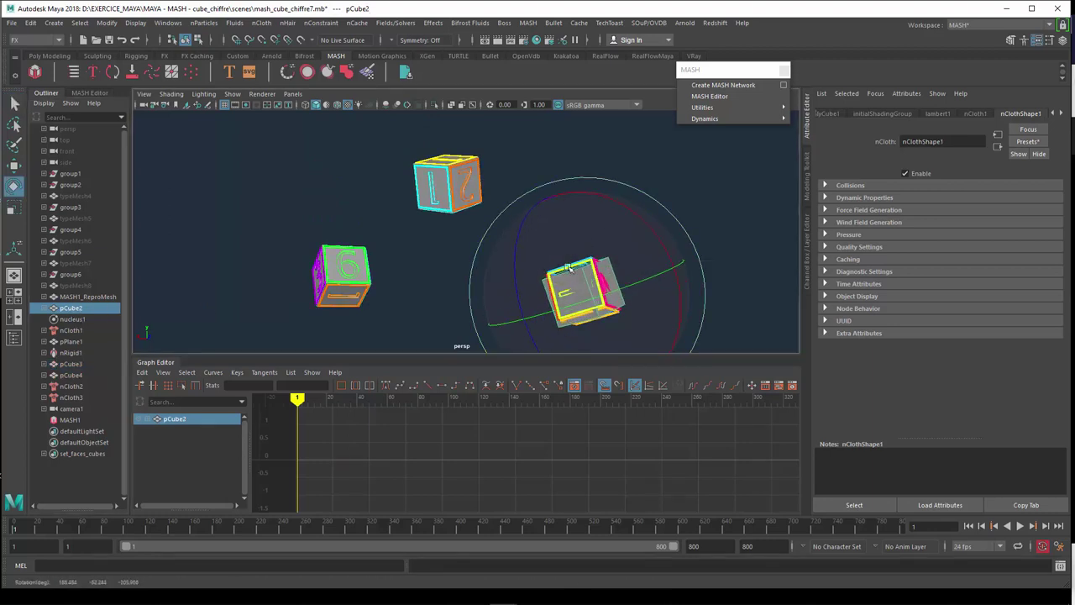
left_click(970, 526)
Step: Play the simulation forward and in reverse, then replay it and stop at frame 21 to inspect the dice
left_click(1018, 525)
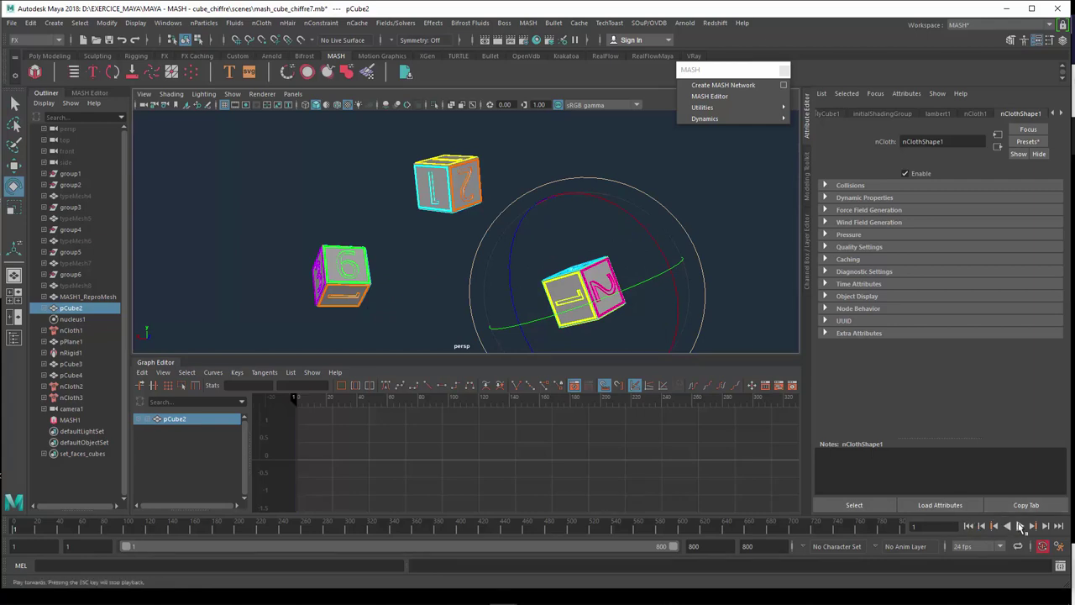
left_click(1008, 526)
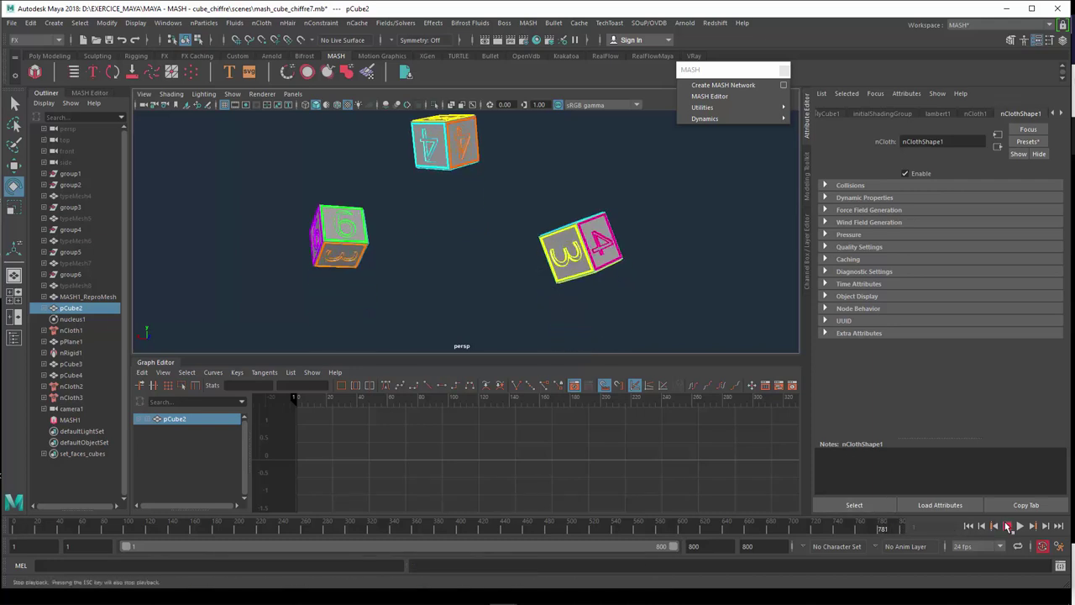
left_click(969, 526)
left_click(1019, 527)
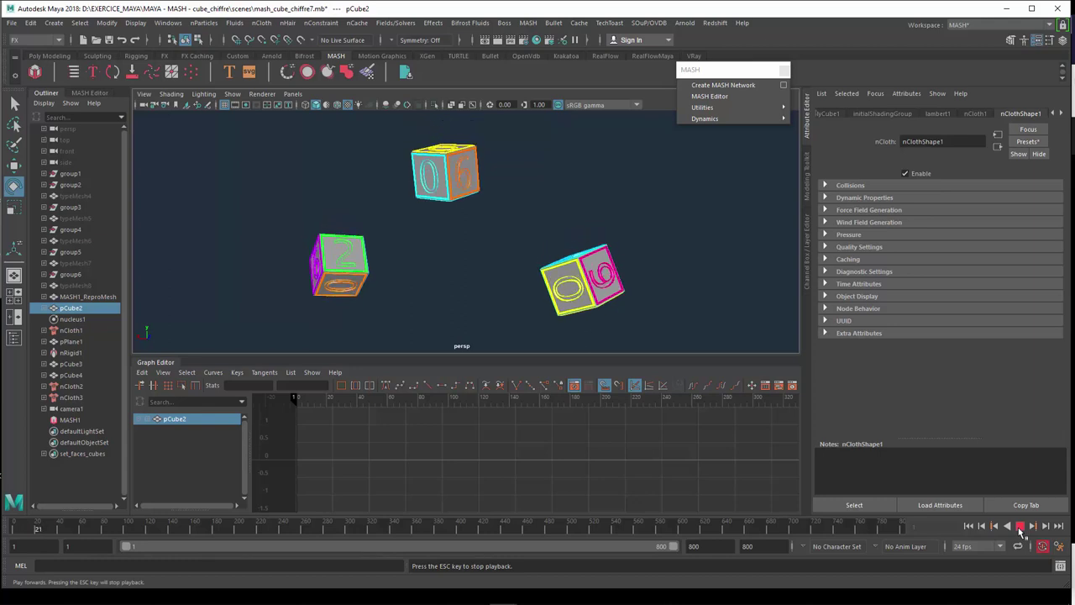
left_click(1019, 527)
left_click_drag(398, 288, 414, 286, "alt")
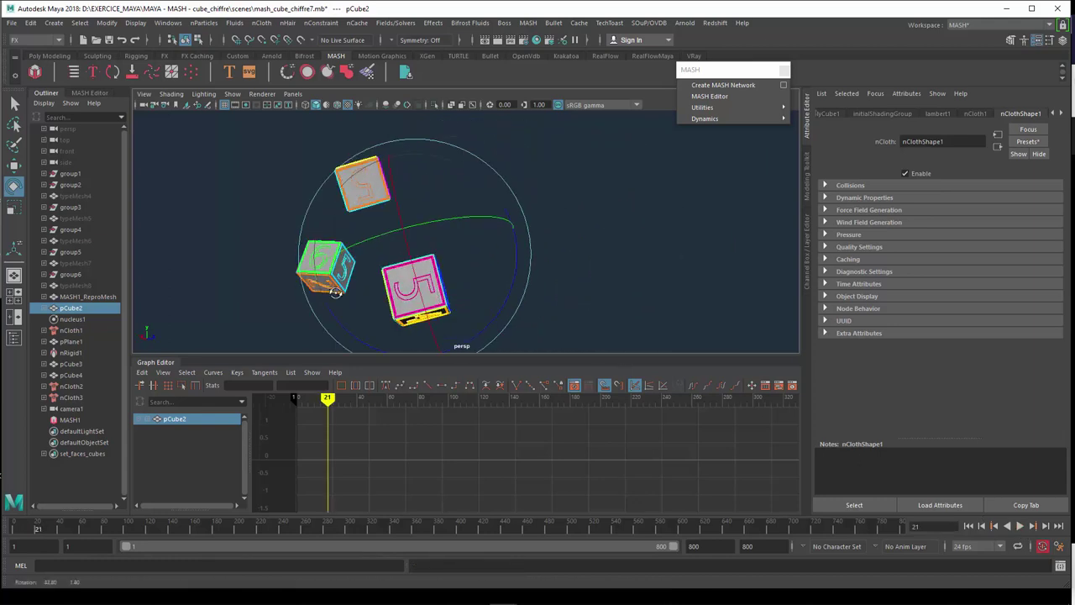
middle_click_drag(414, 286, 393, 281, "alt")
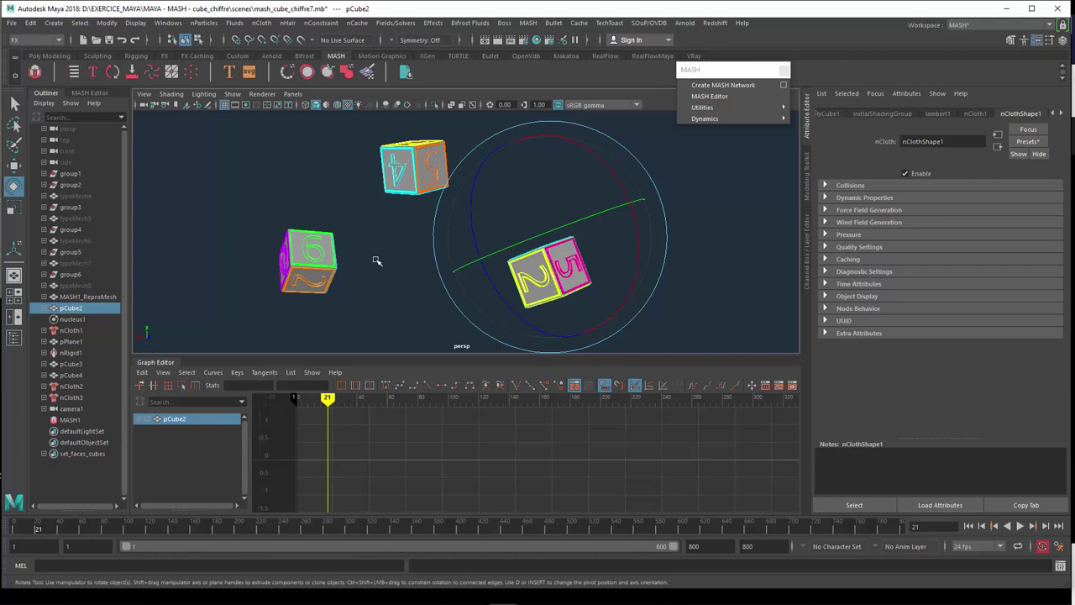
left_click(596, 217)
mouse_move(423, 288)
left_mouse_down("alt")
mouse_move(504, 286)
mouse_move(498, 295)
mouse_move(451, 291)
mouse_move(422, 278)
mouse_move(444, 285)
left_mouse_up("alt")
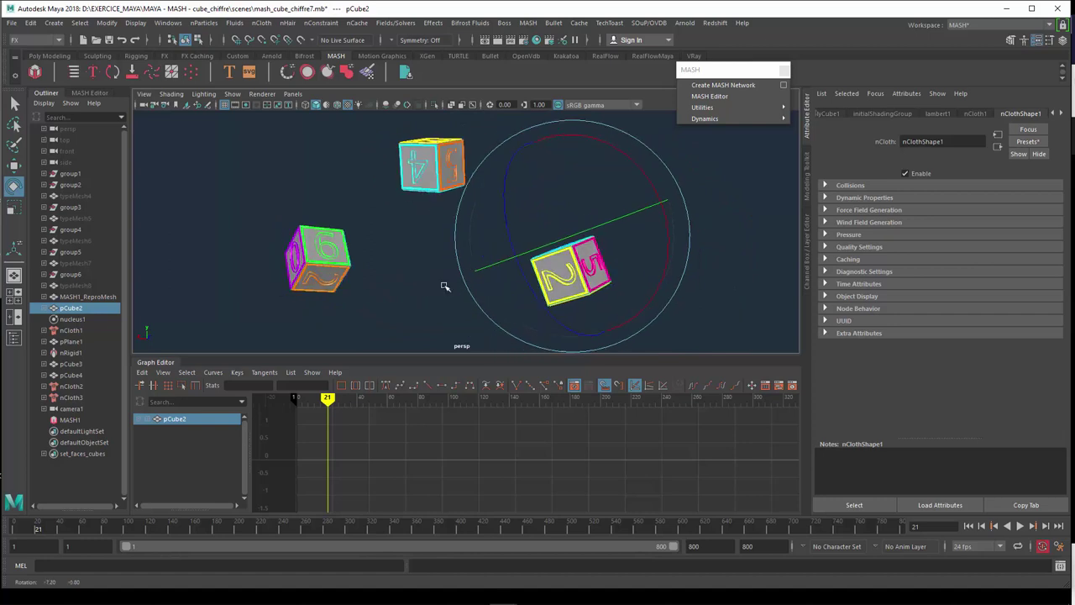